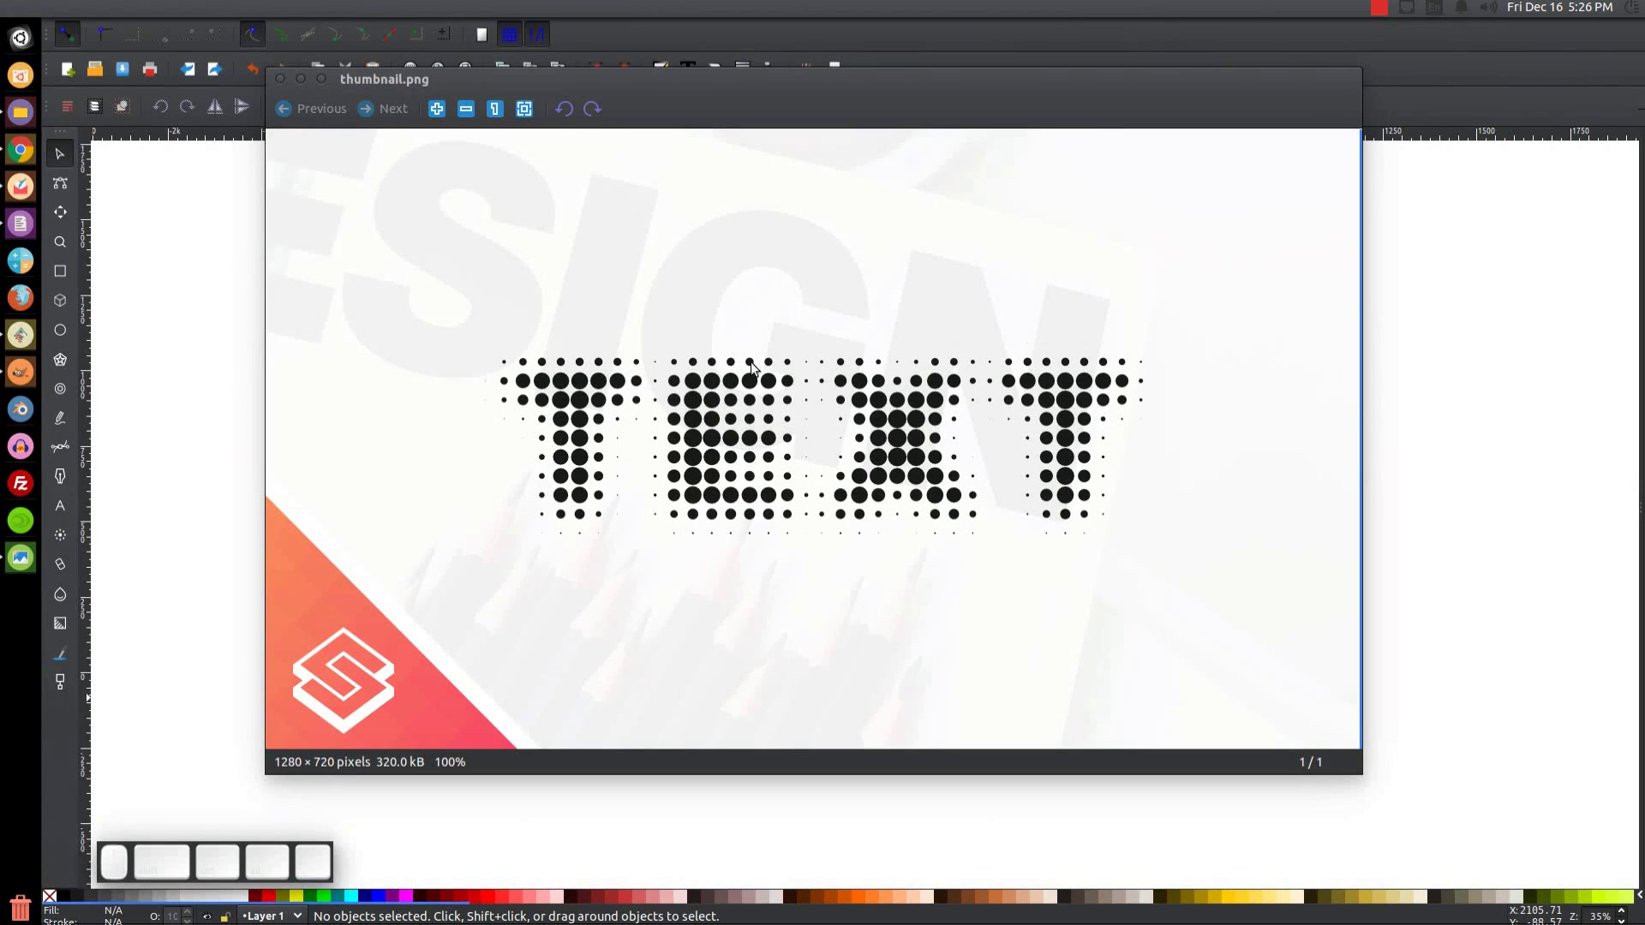
Hide the reference image and zoom the canvas to 1:1 actual size.
left_click(305, 78)
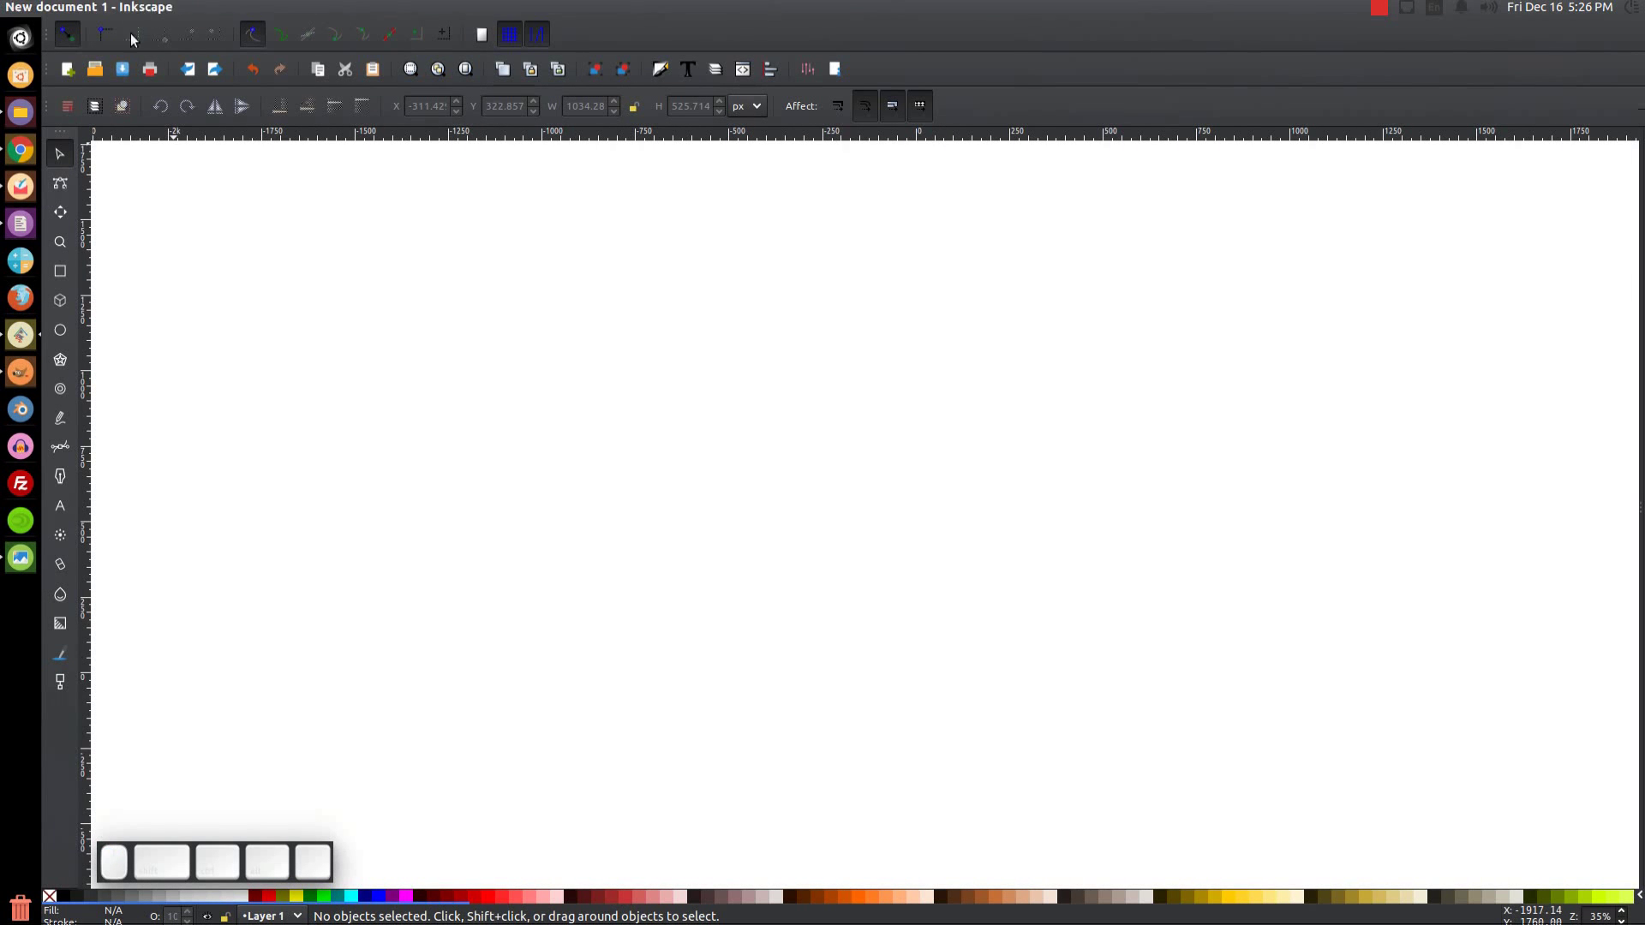
left_click(158, 8)
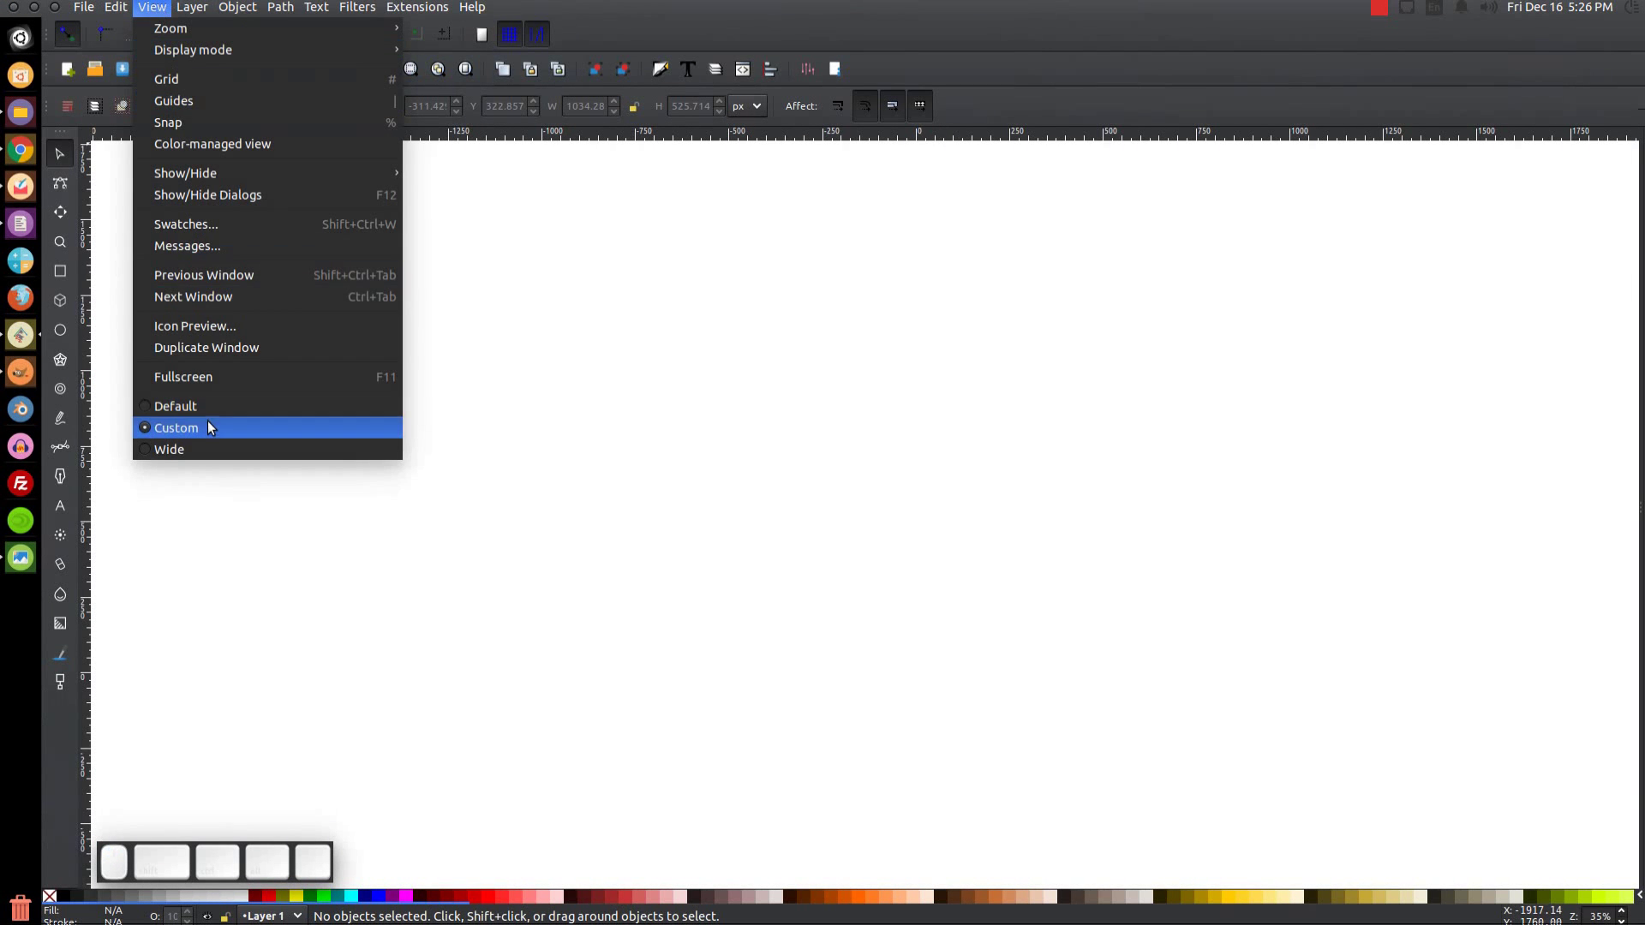
mouse_move(297, 31)
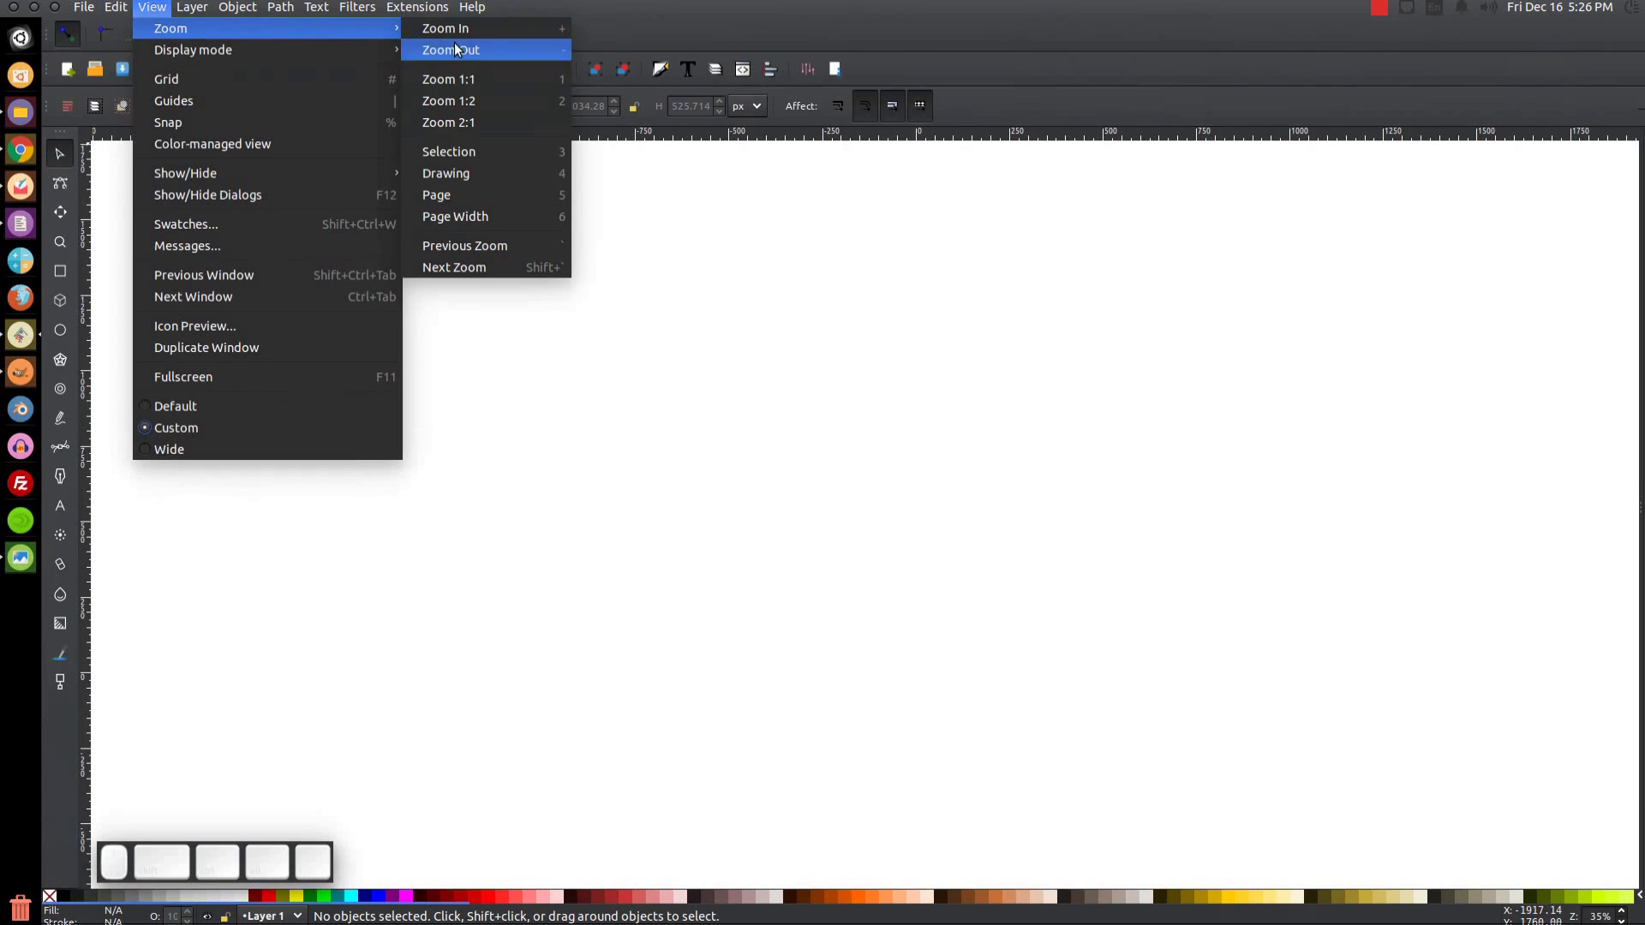
left_click(470, 80)
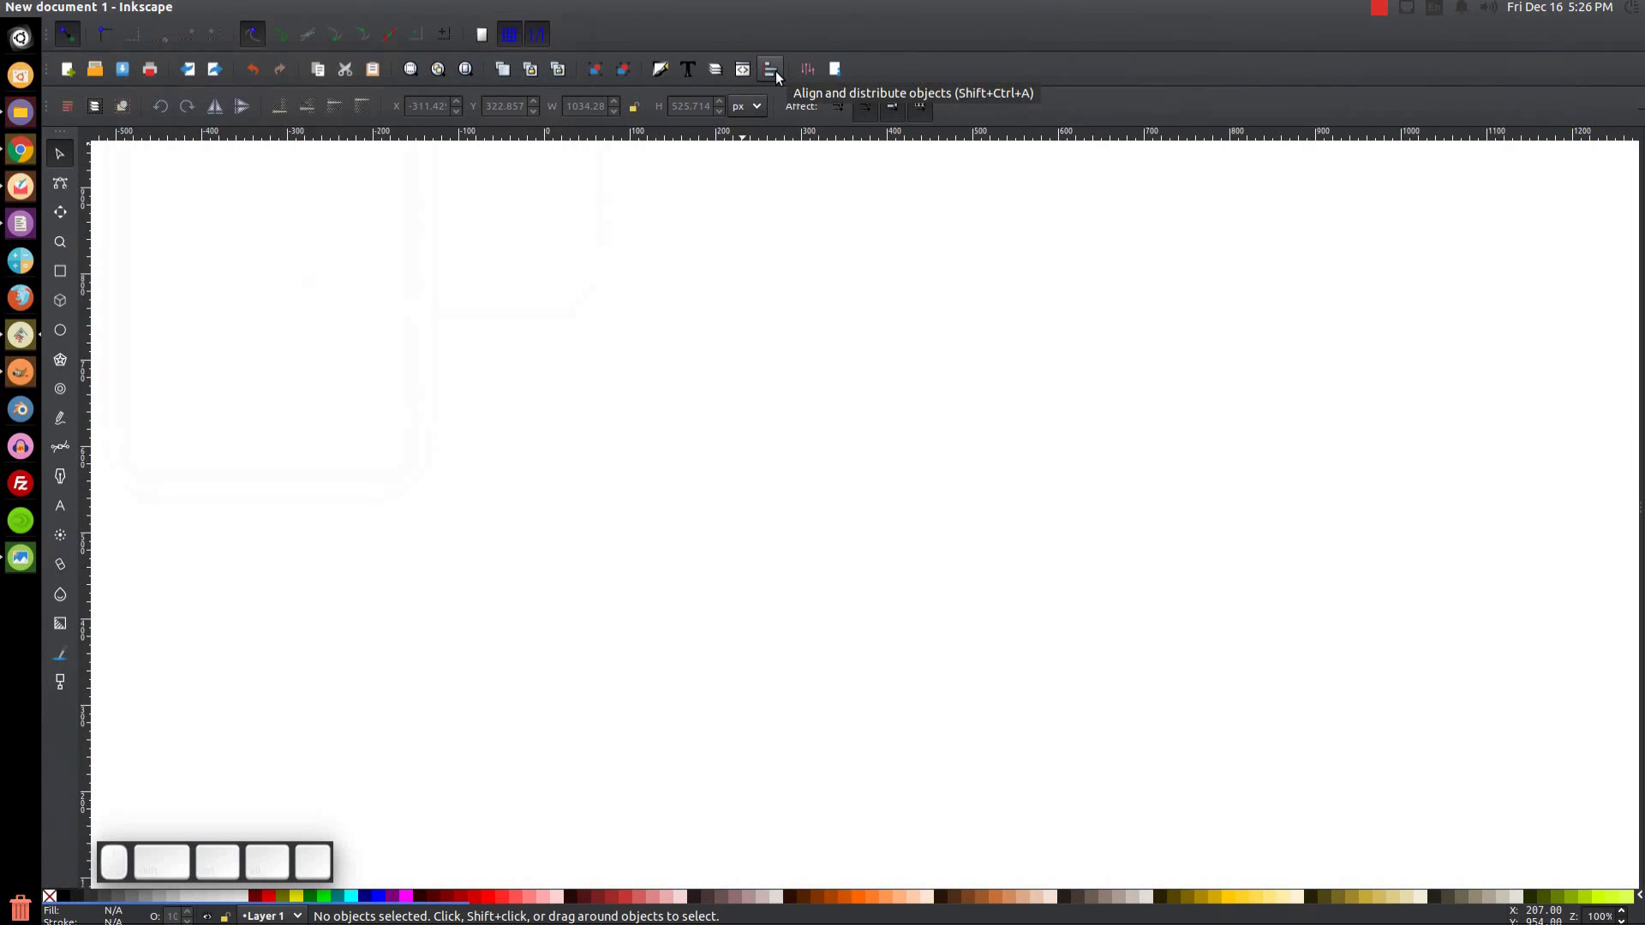
Open the Align and Distribute panel, relative to last selected, and the Fill and Stroke panel.
left_click(773, 70)
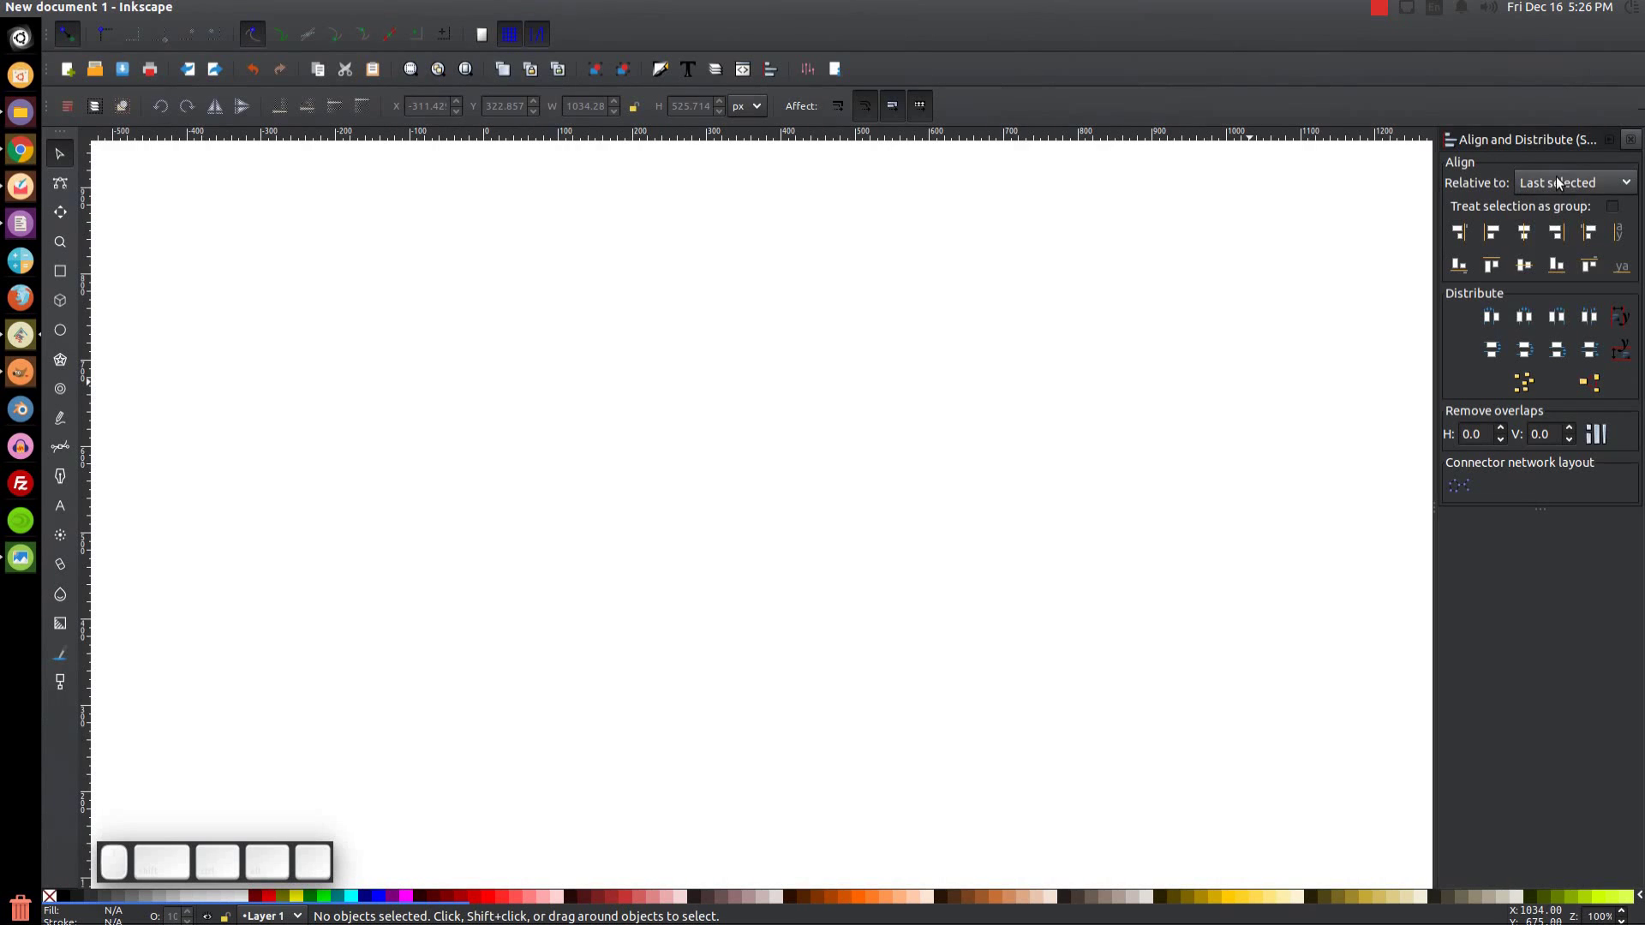
left_click(1557, 176)
left_click(1546, 181)
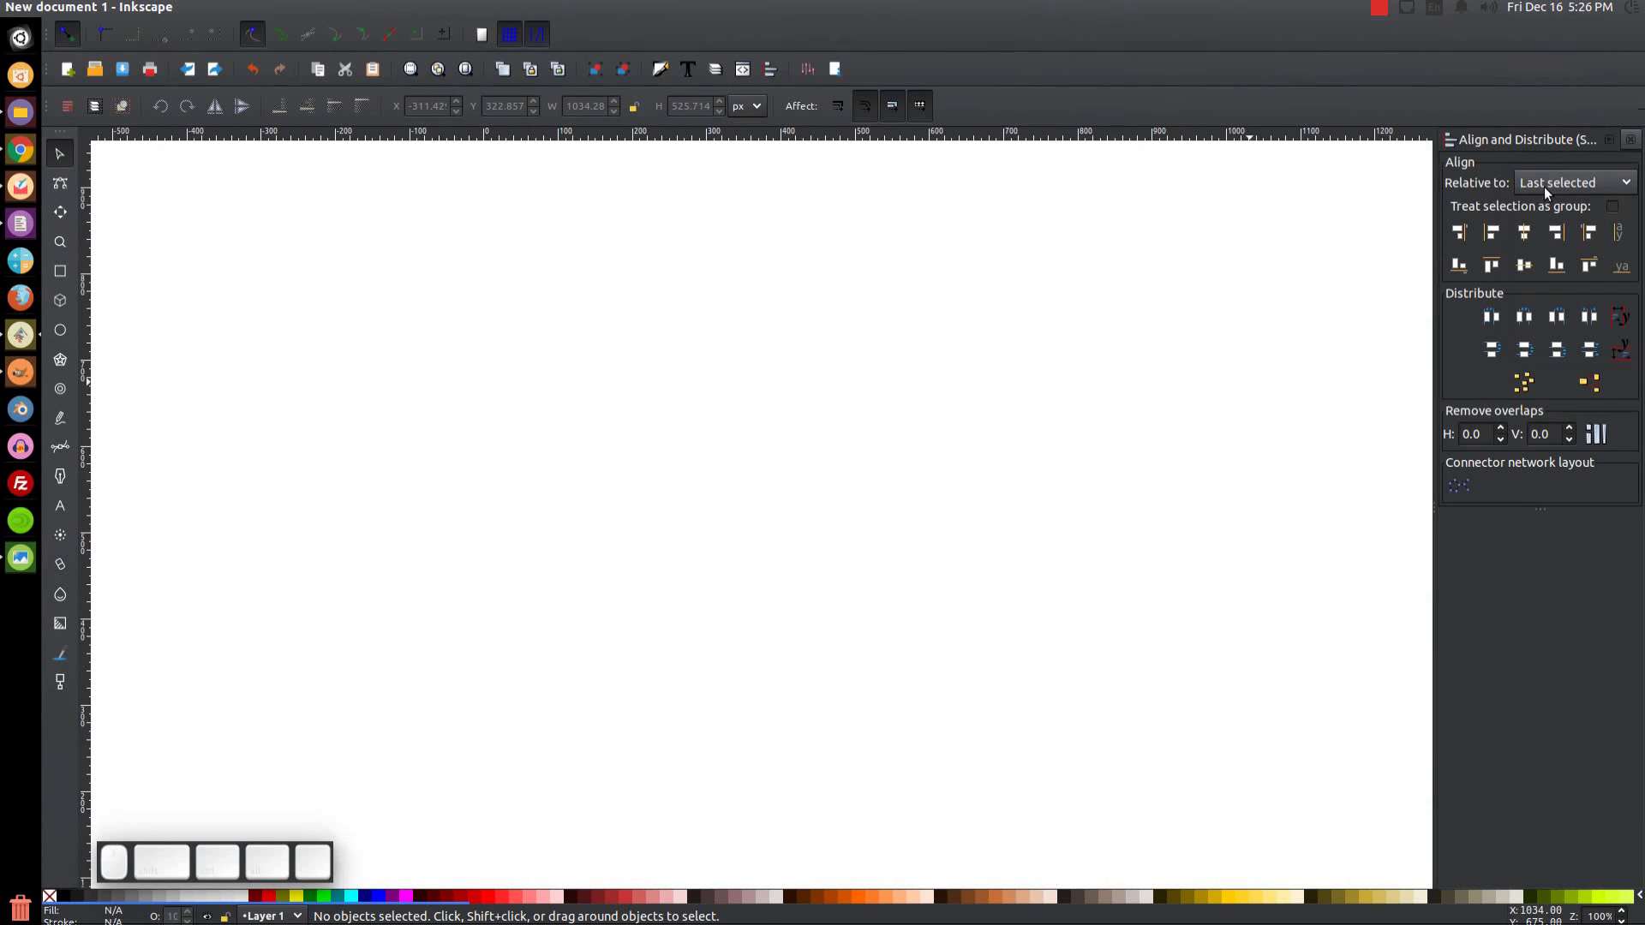
left_click(661, 70)
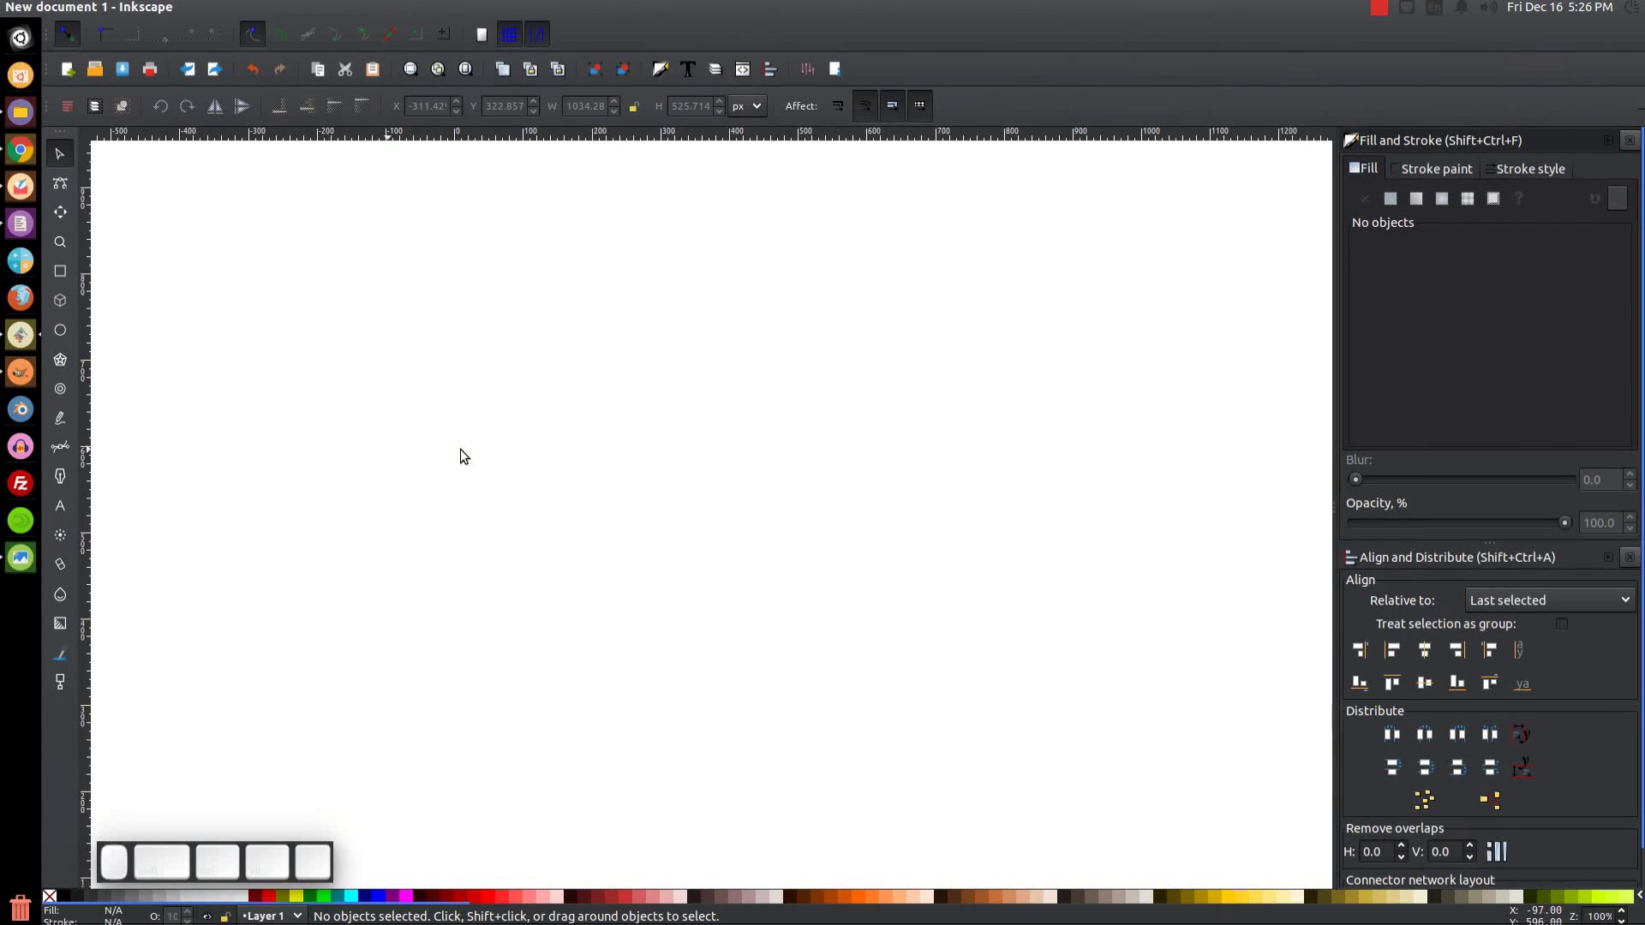
Create a text object on the page reading TEXT.
left_click(60, 513)
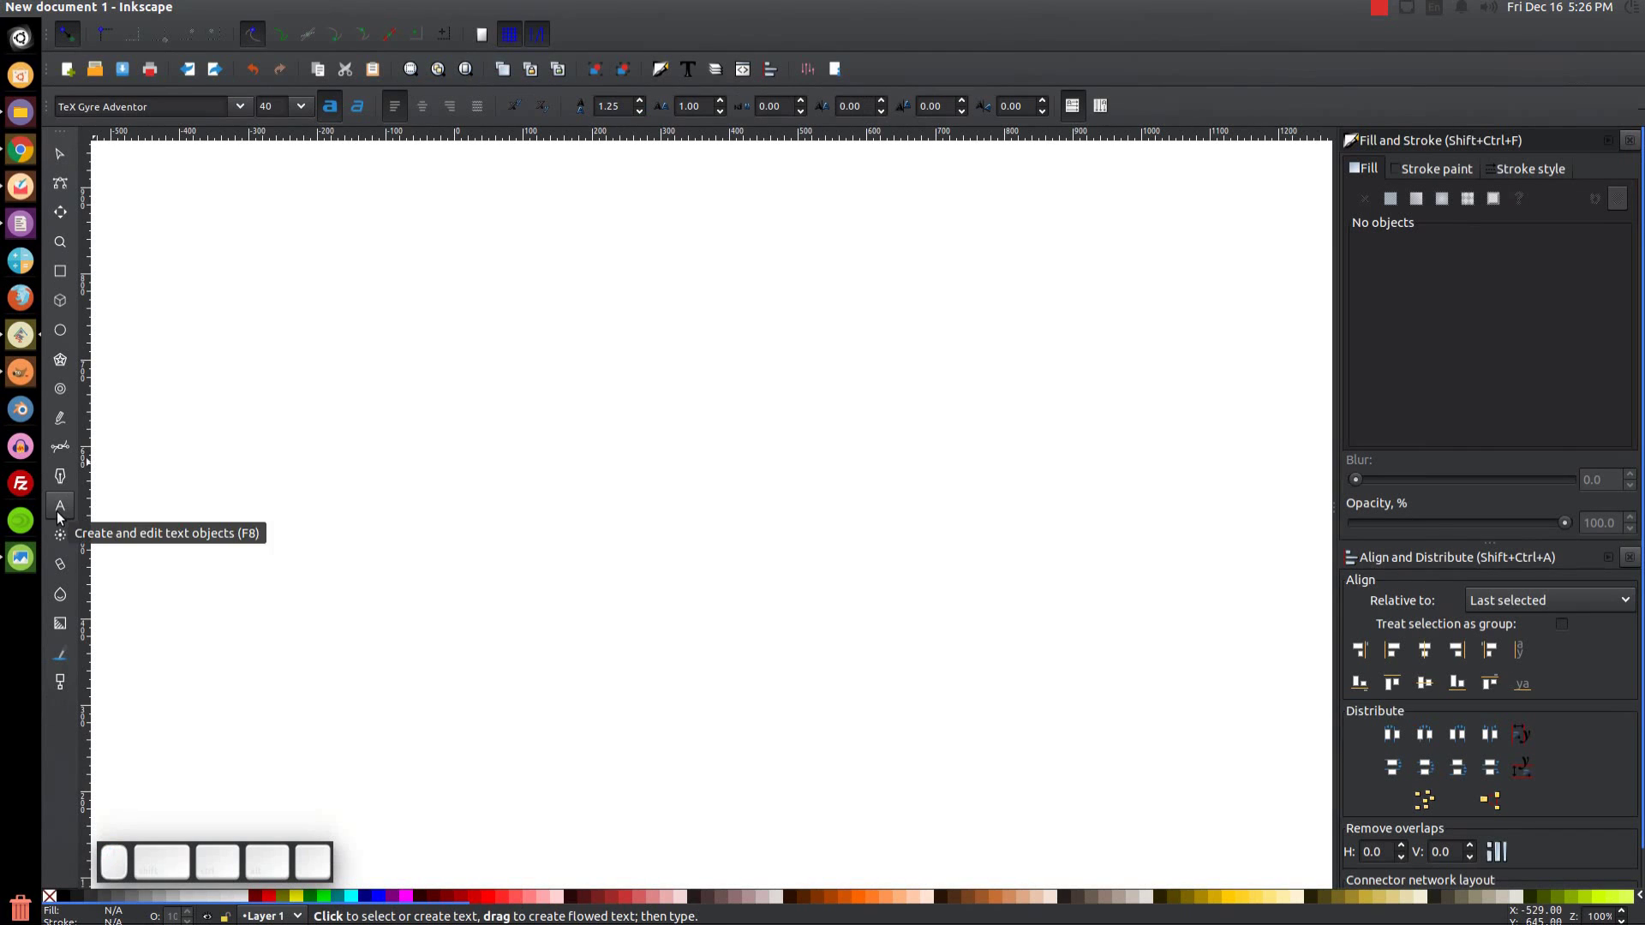
left_click(543, 424)
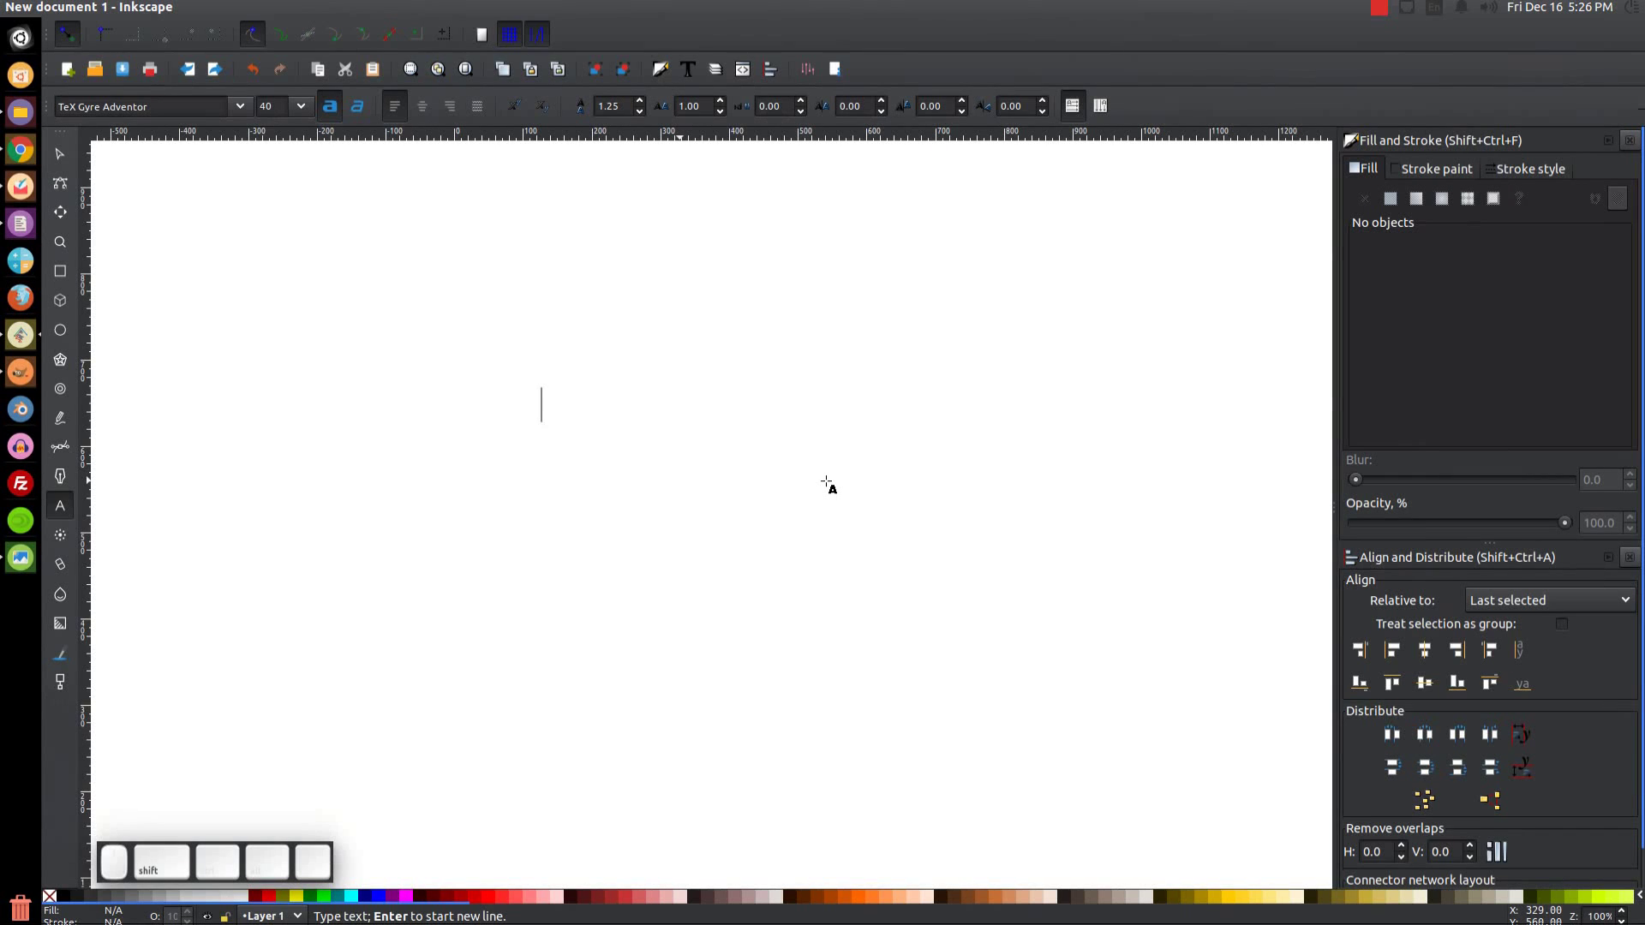
type("TEXT")
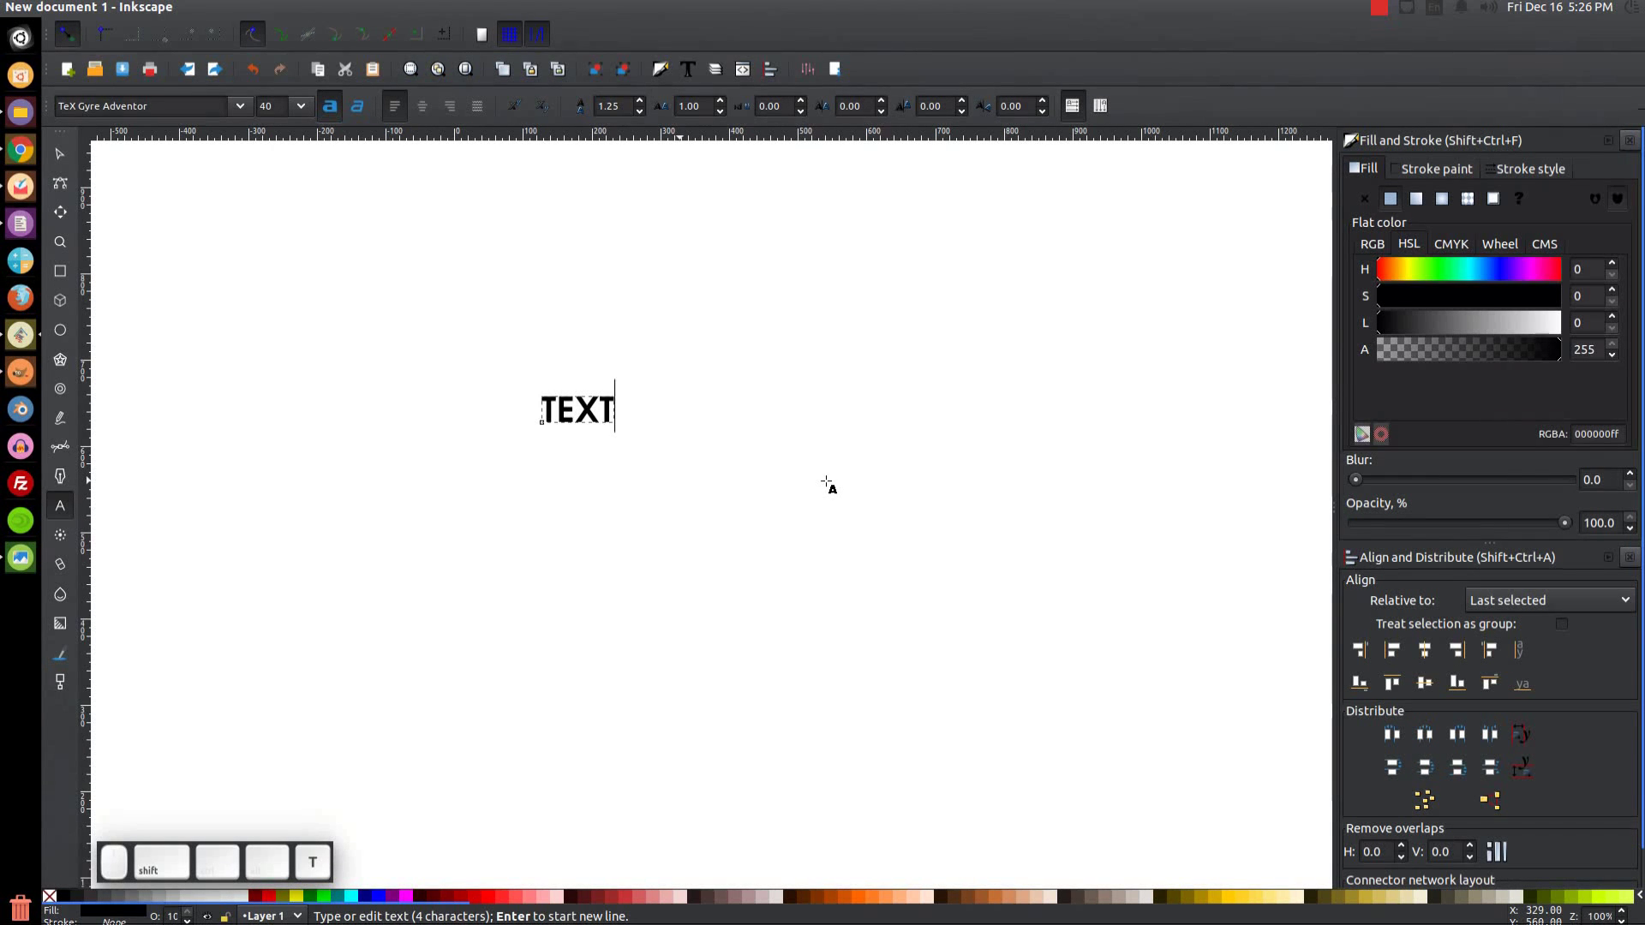
key("Escape")
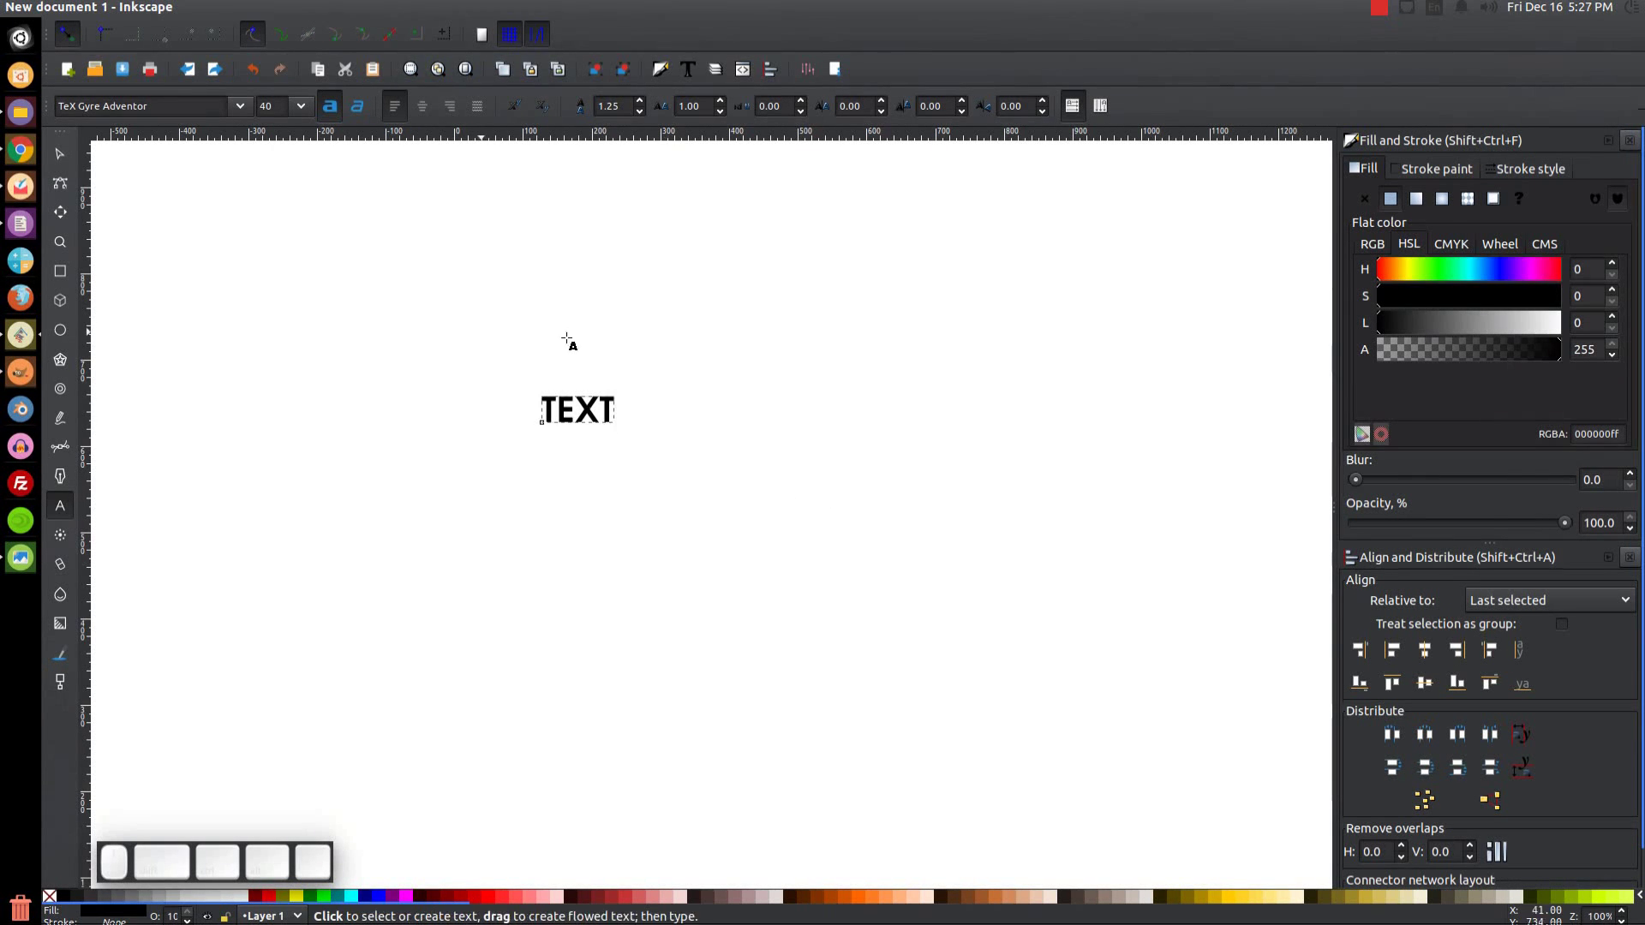
Set the TEXT in Montserrat Heavy through the Text and Font dialog.
left_click(690, 68)
left_click(942, 381)
left_click(925, 310)
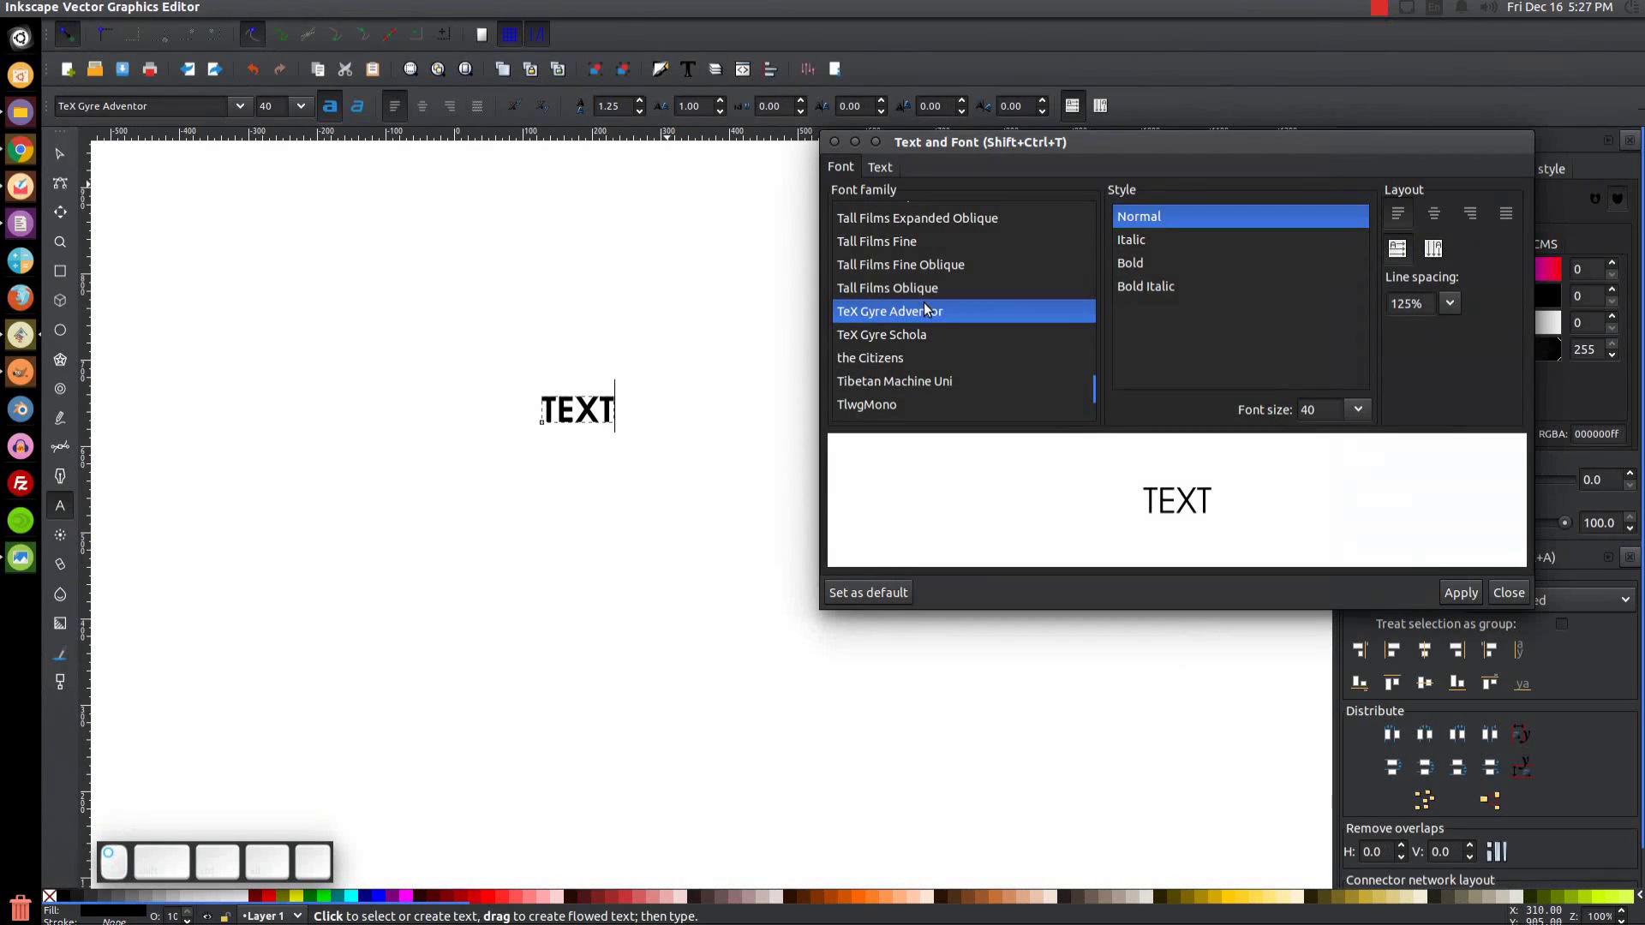
left_click(888, 238)
left_click(895, 358)
left_click(941, 292)
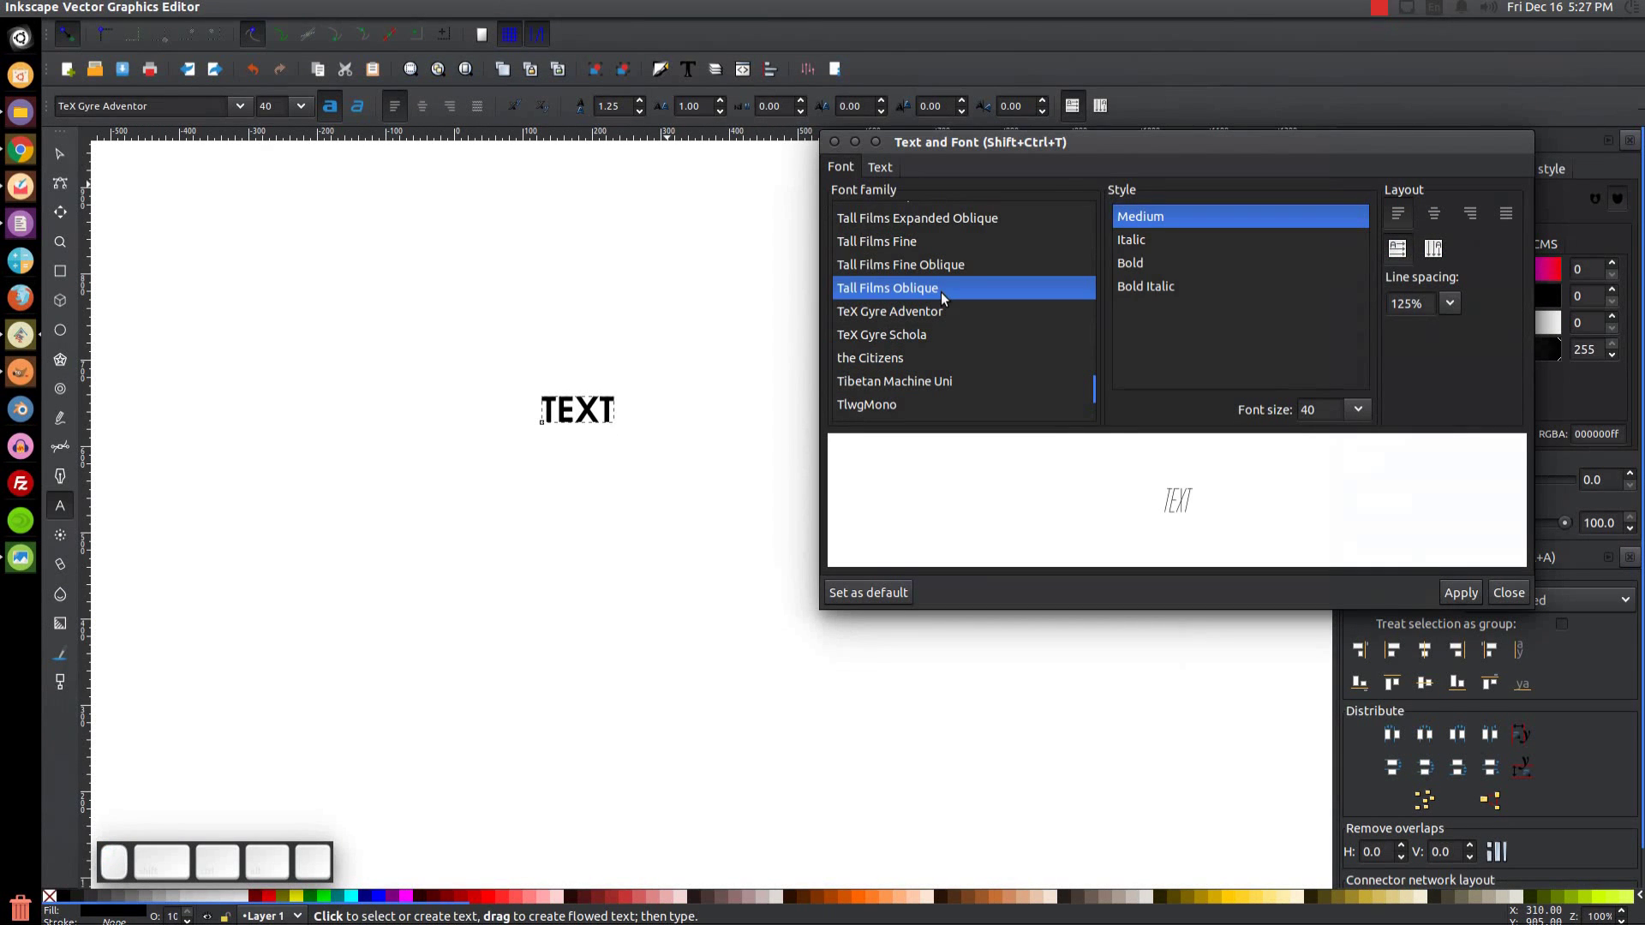
type("monts")
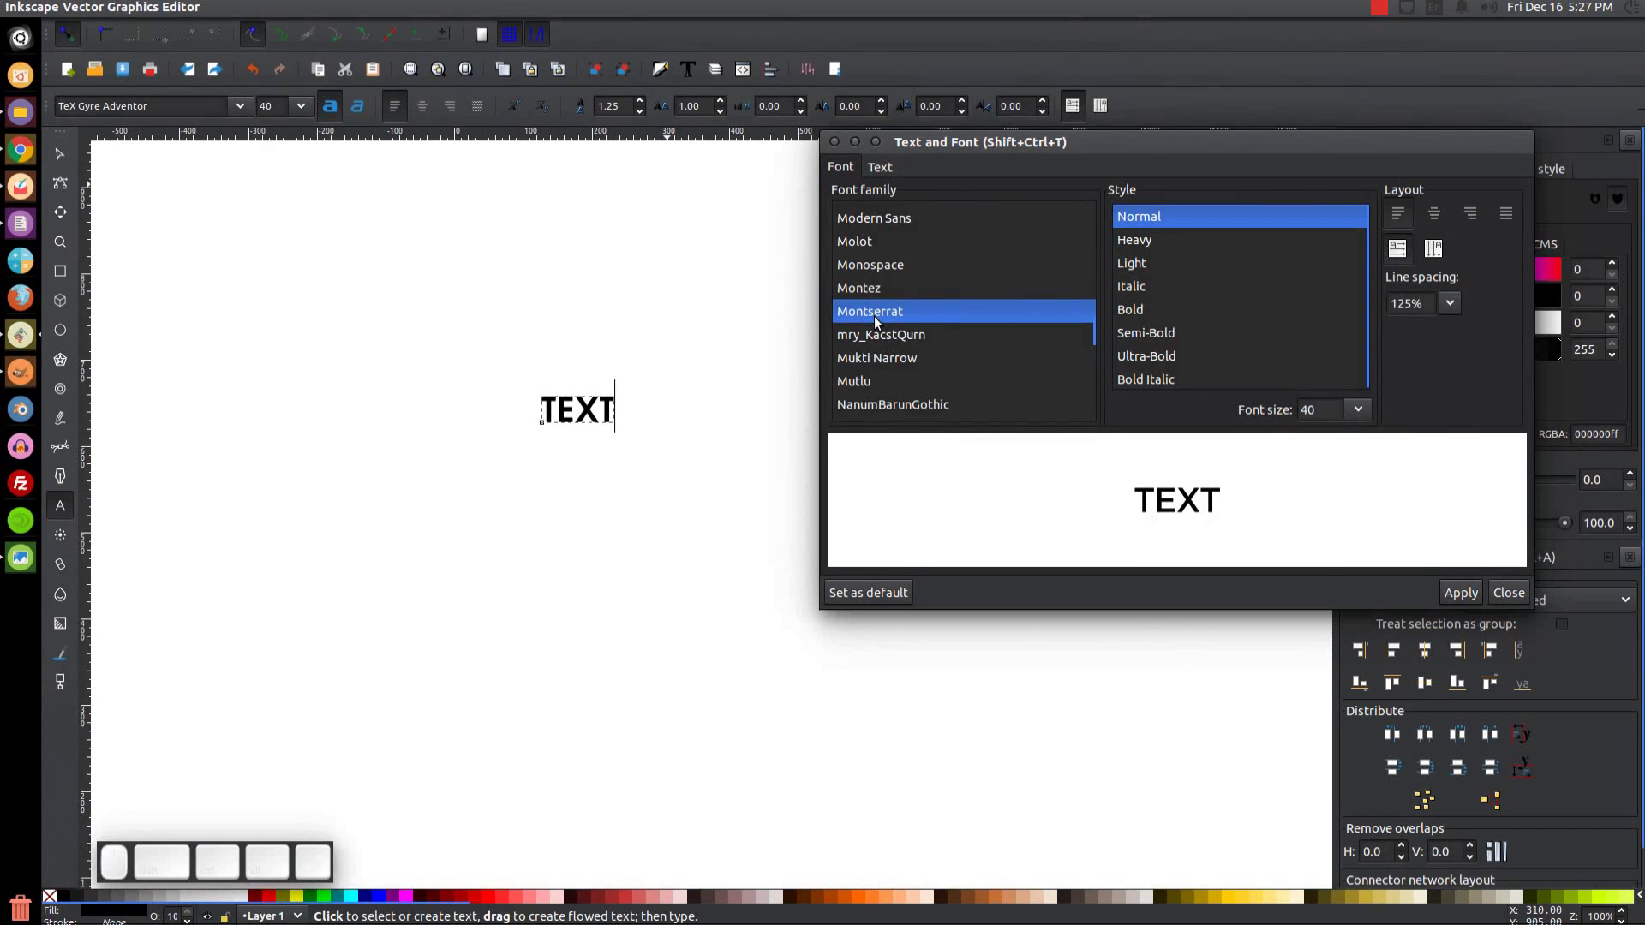
left_click(1146, 241)
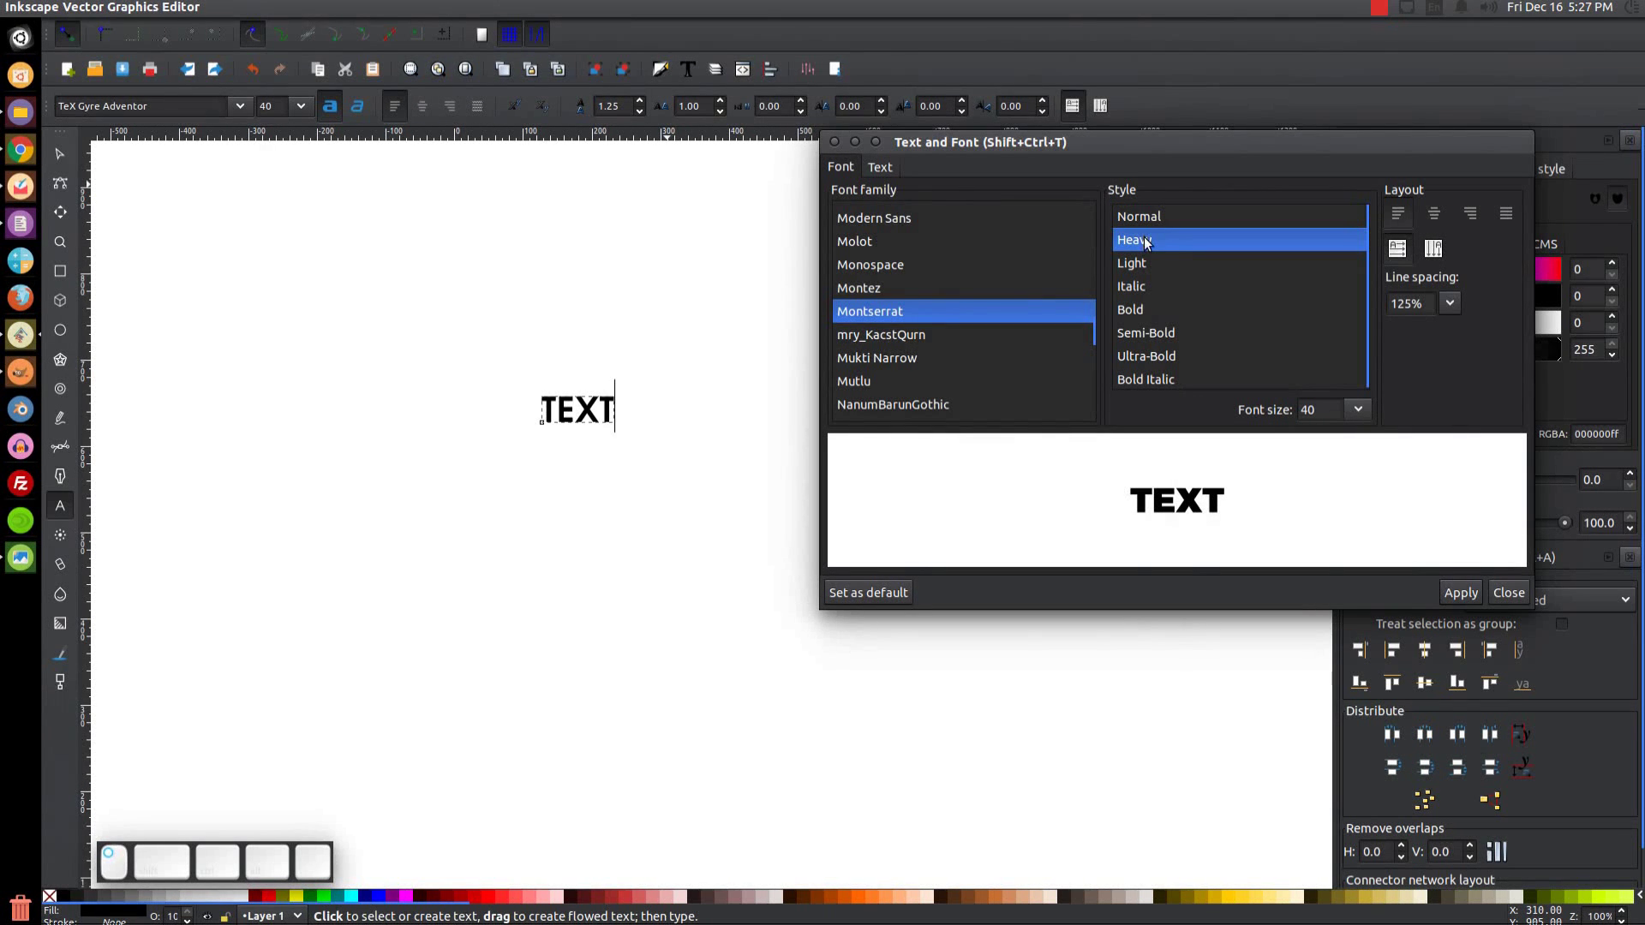
left_click(1472, 592)
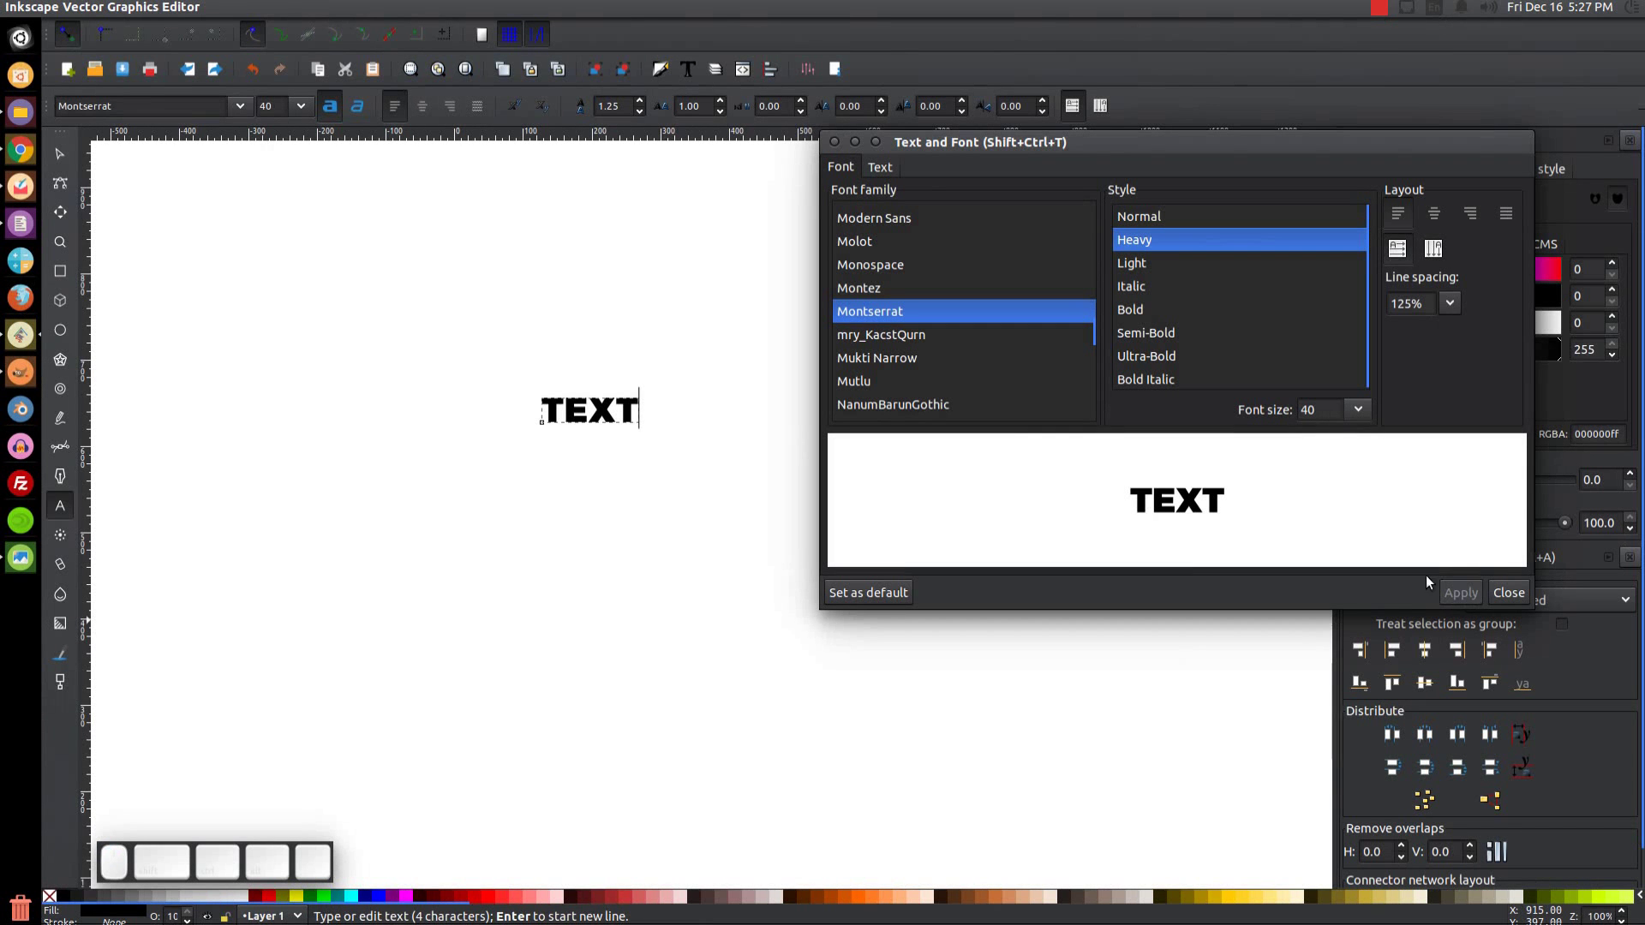
Widen the TEXT's letter spacing to about 59.13, comparing against the reference image.
left_click(835, 142)
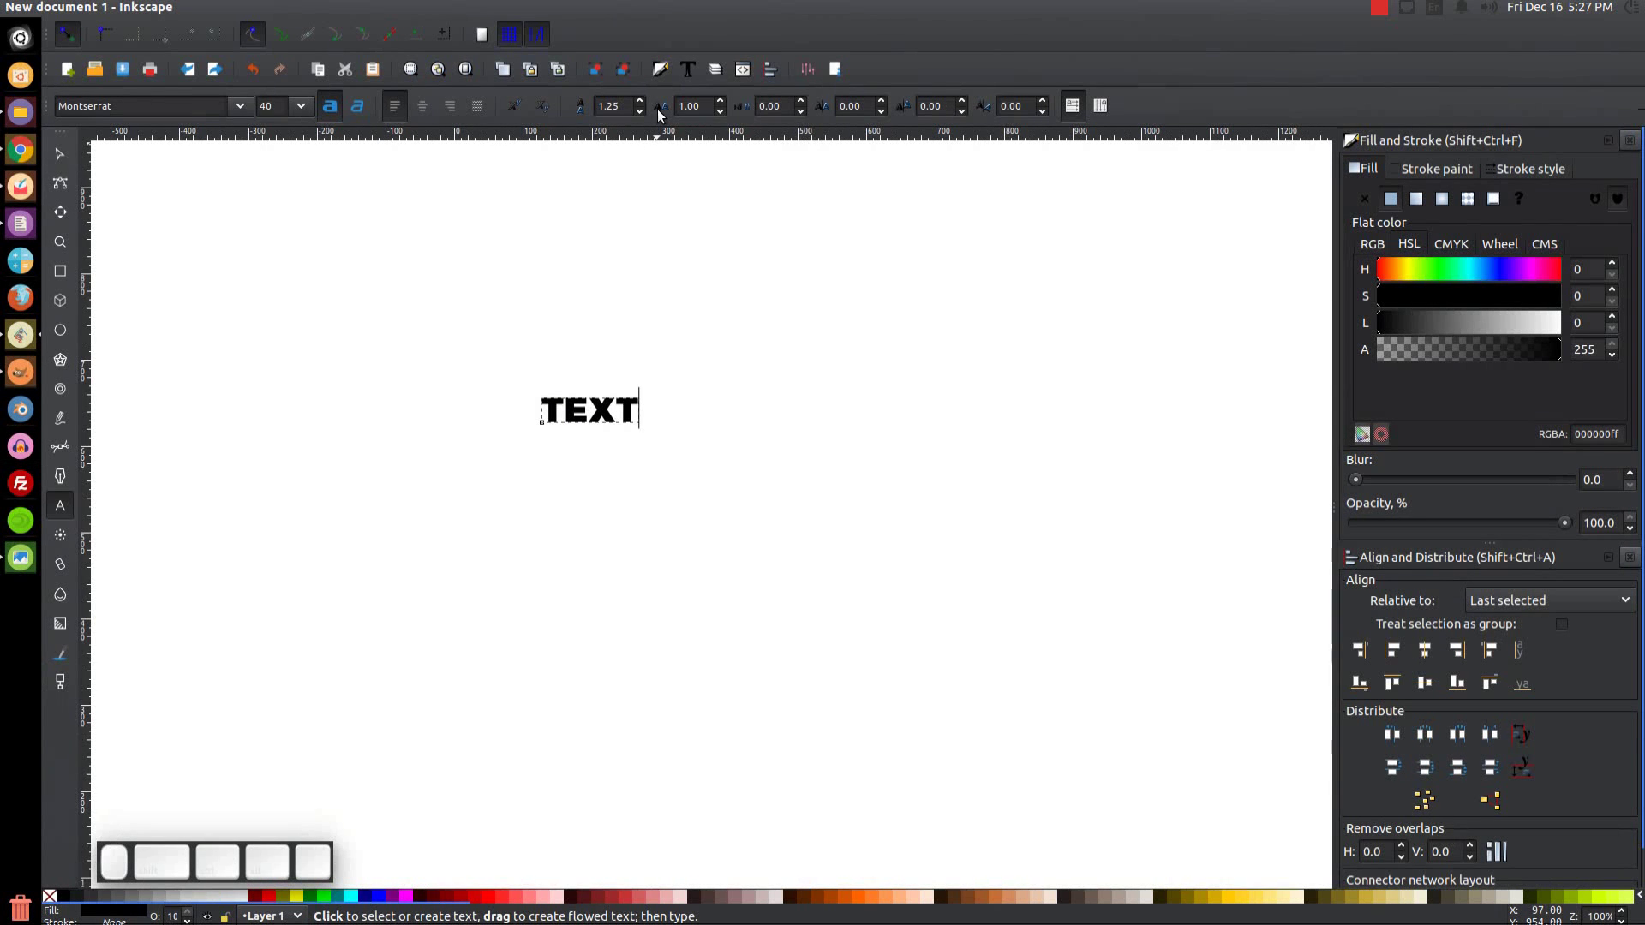
left_click(721, 100)
left_click_drag(721, 100, 721, 100)
left_click(21, 560)
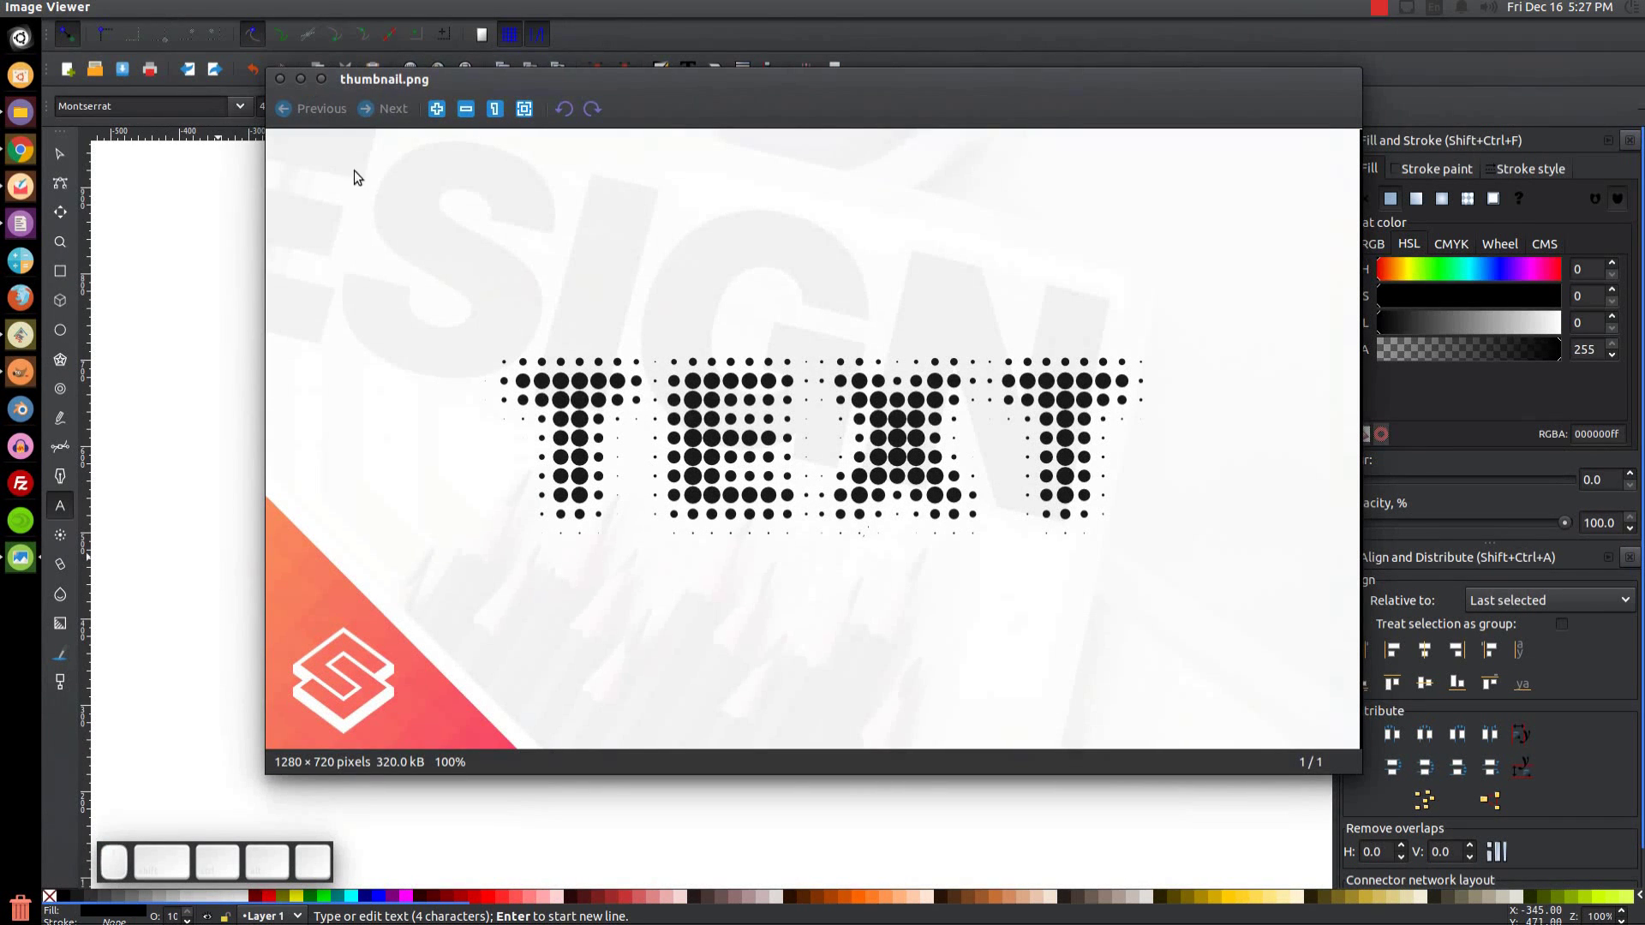
left_click(281, 79)
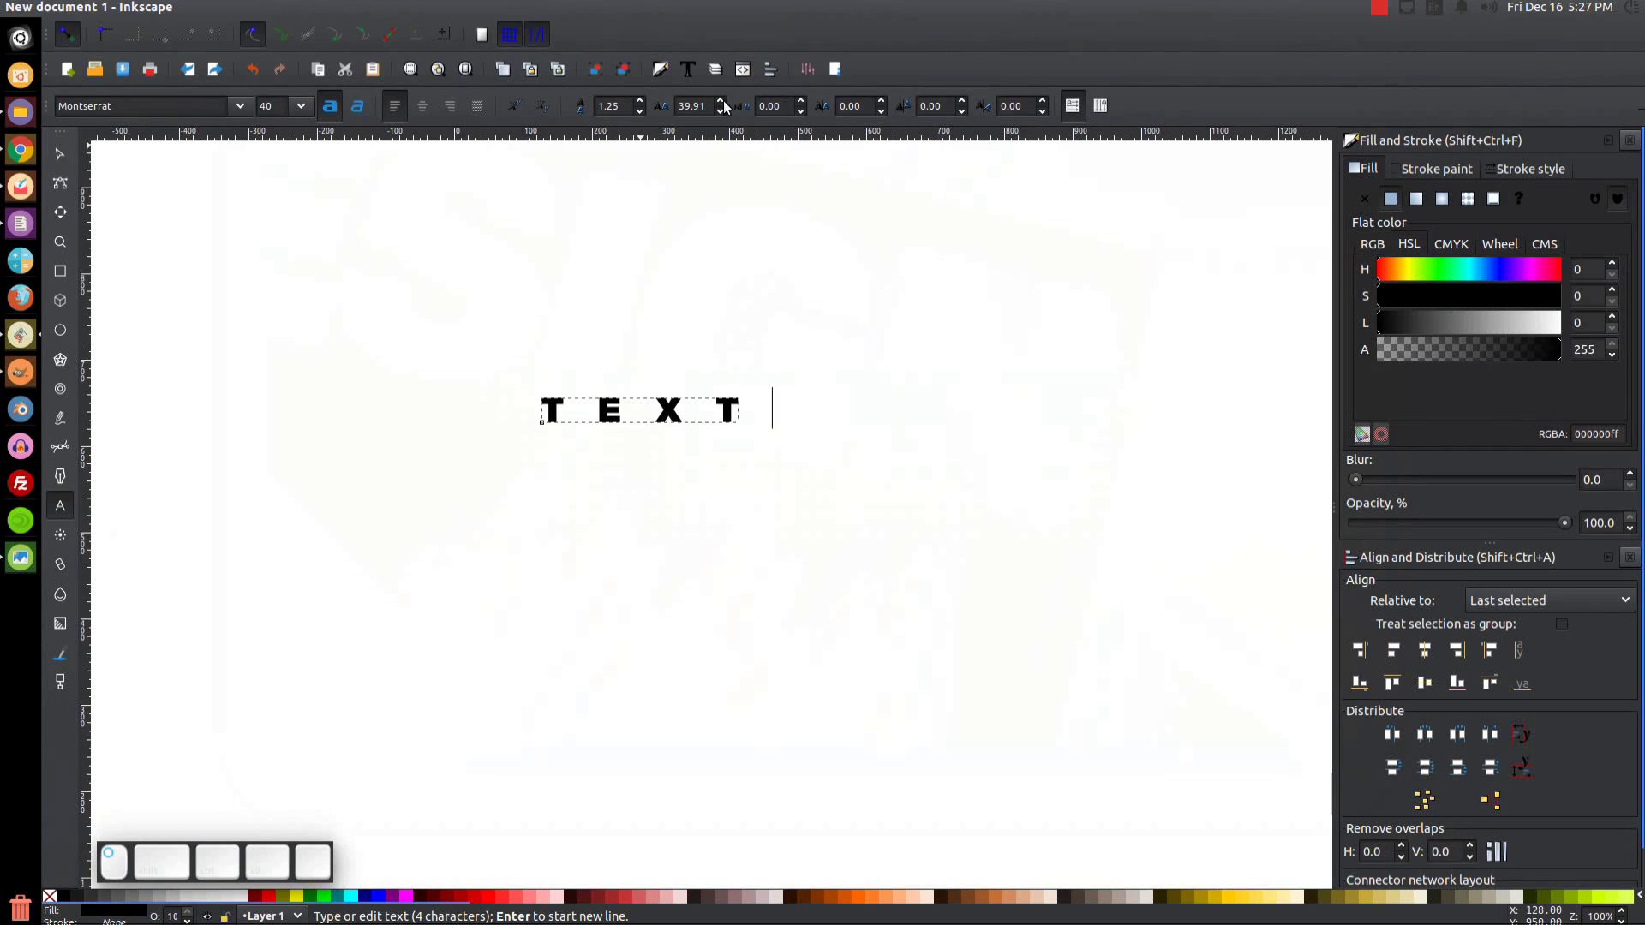
left_click_drag(722, 102, 723, 102)
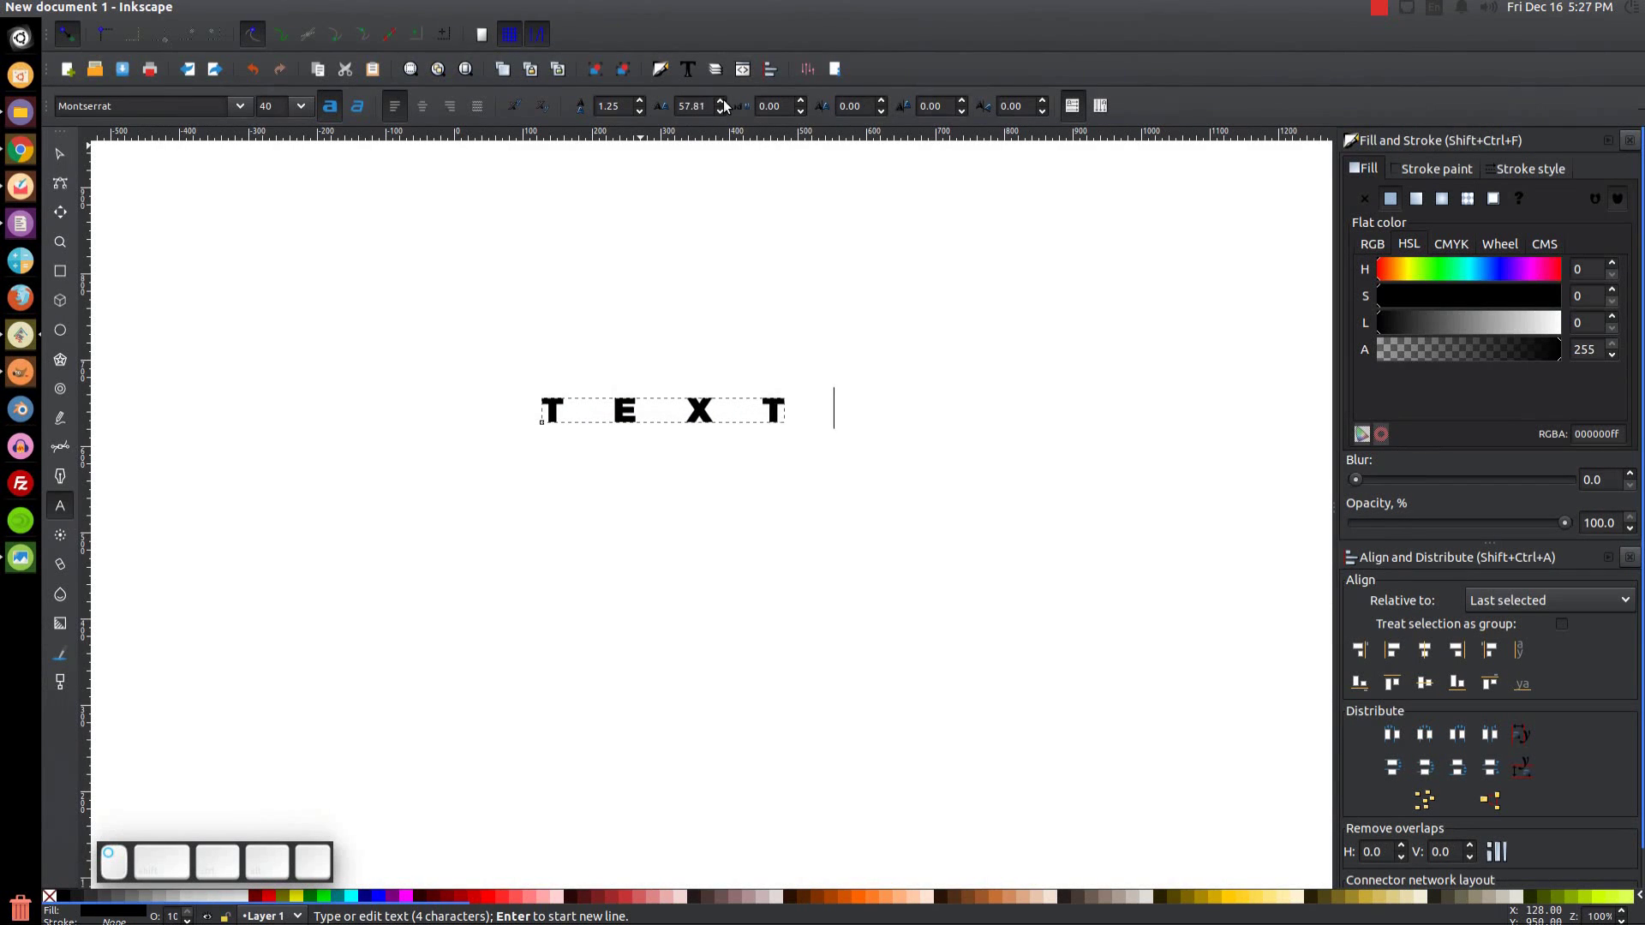
Scale the TEXT up to about 785 px wide and nudge it into place.
left_click(60, 153)
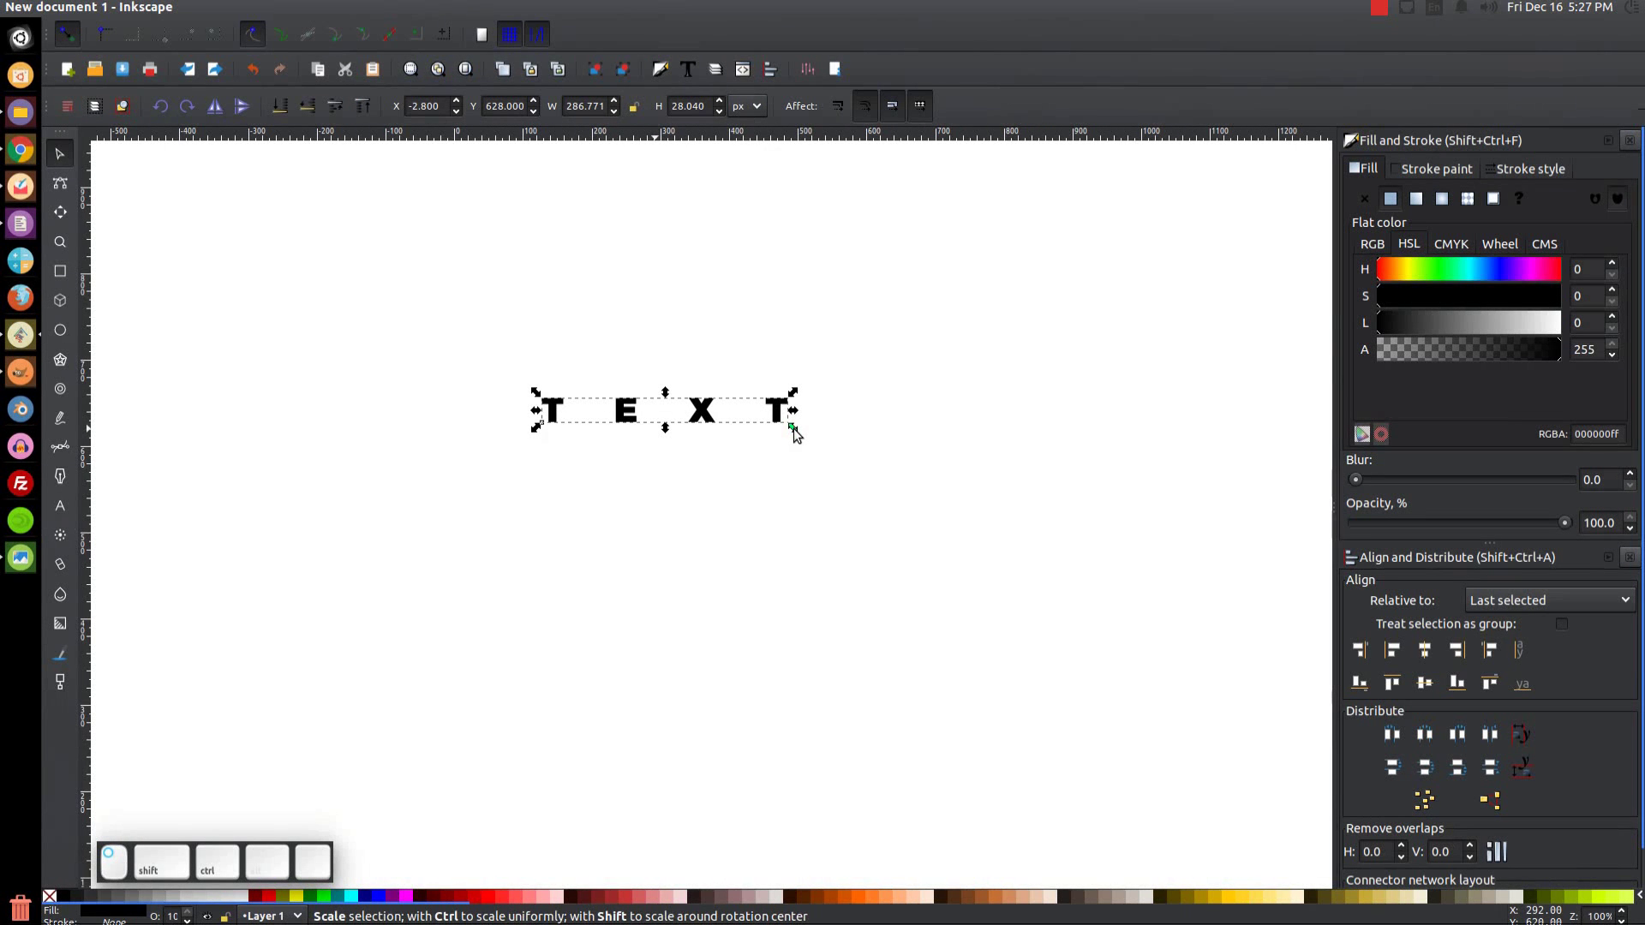
left_click_drag(794, 428, 1009, 542)
left_click_drag(759, 408, 773, 428)
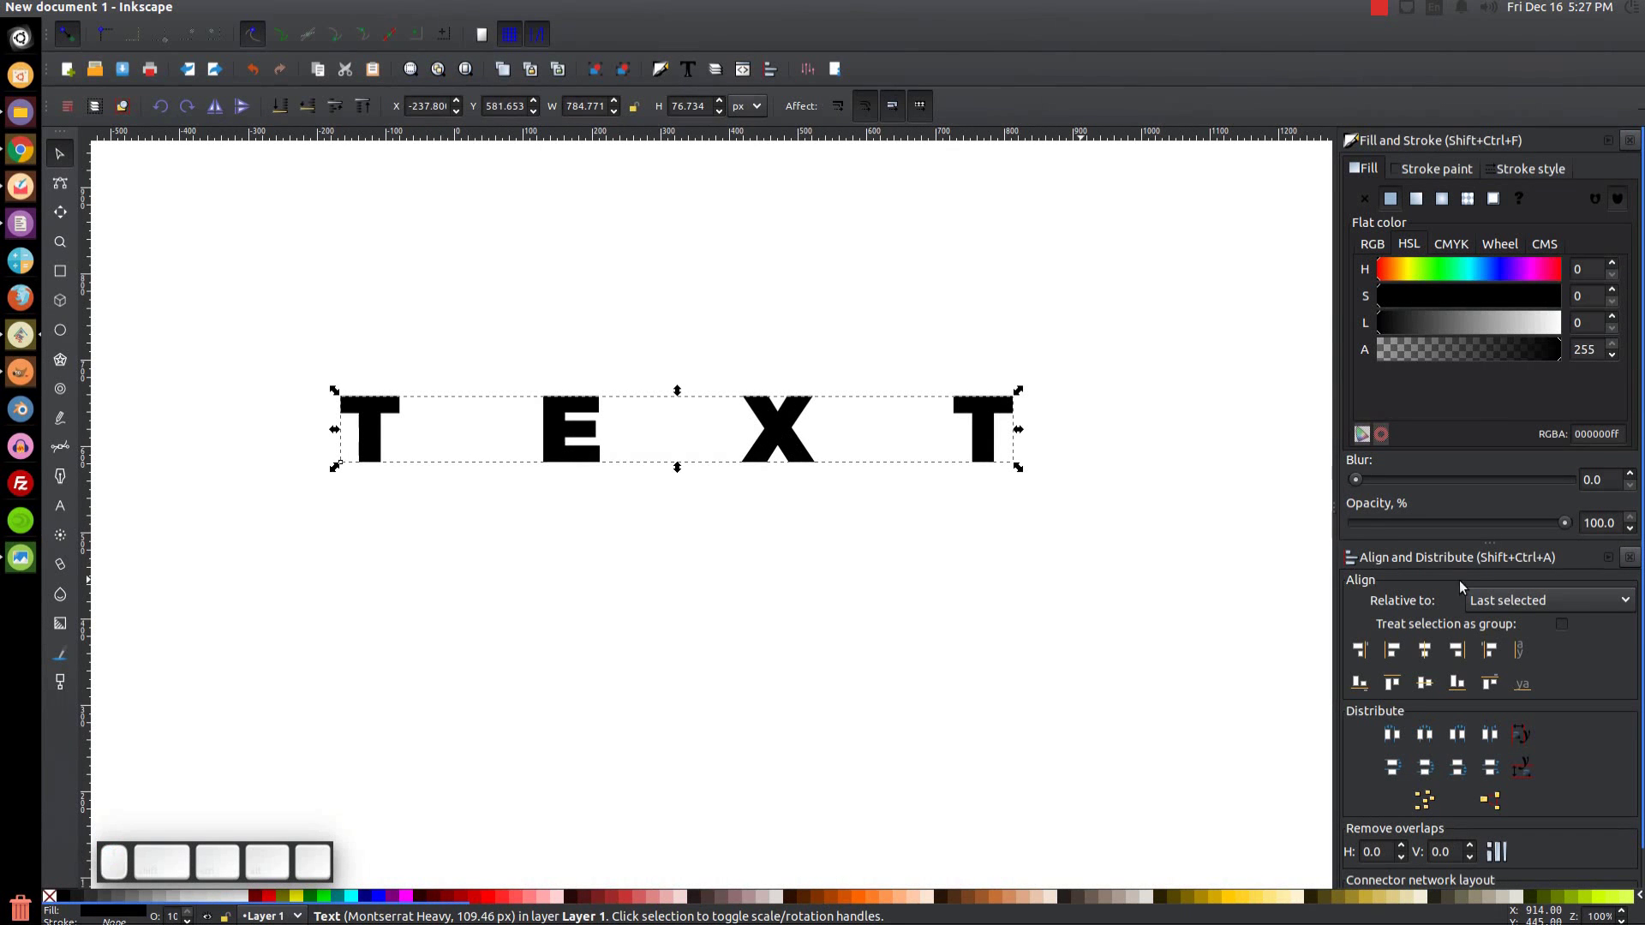
Set the TEXT's blur to 3.7 in Fill and Stroke.
left_click(1357, 484)
left_click_drag(1358, 483, 1364, 484)
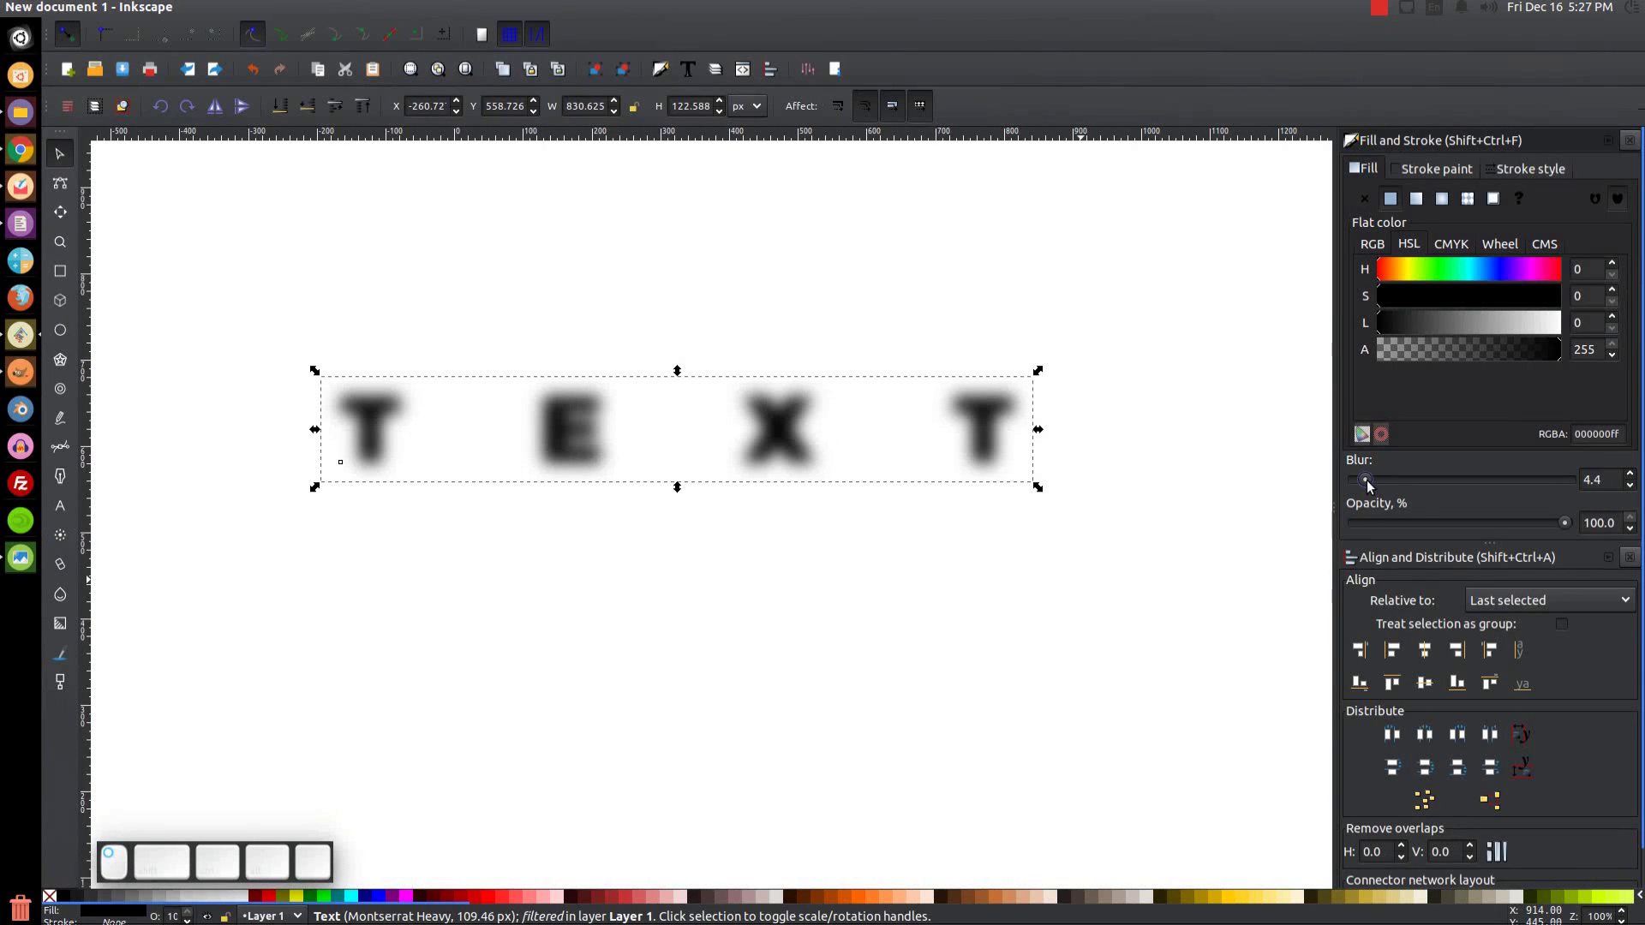
left_click_drag(1368, 485, 1366, 485)
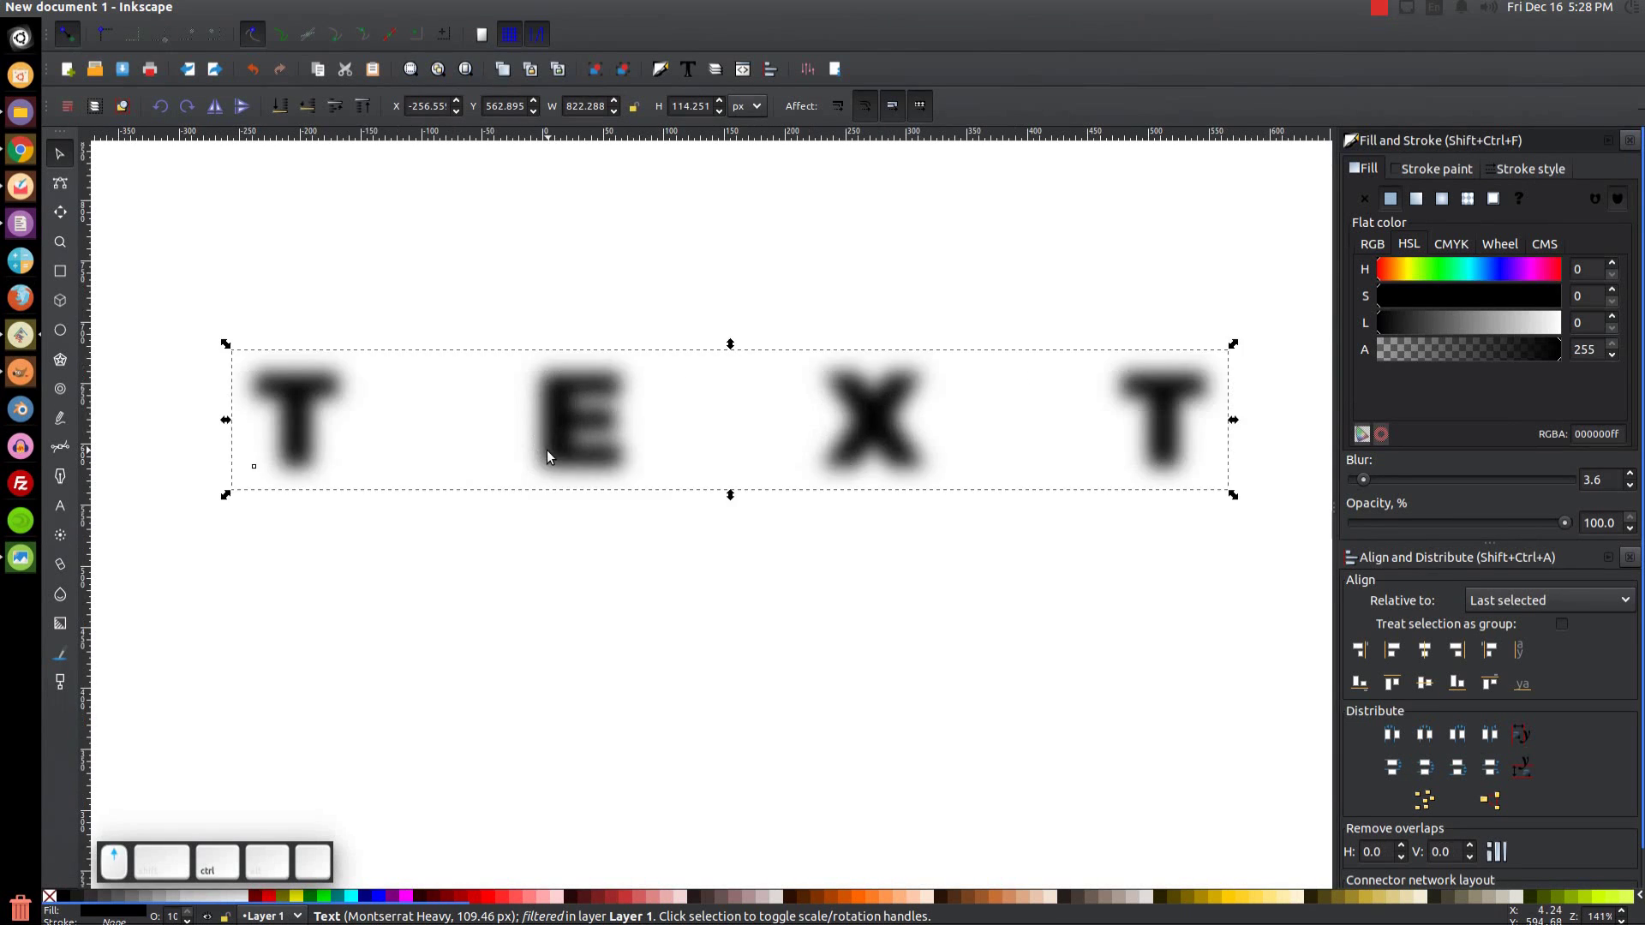
scroll(547, 450, "up", 3)
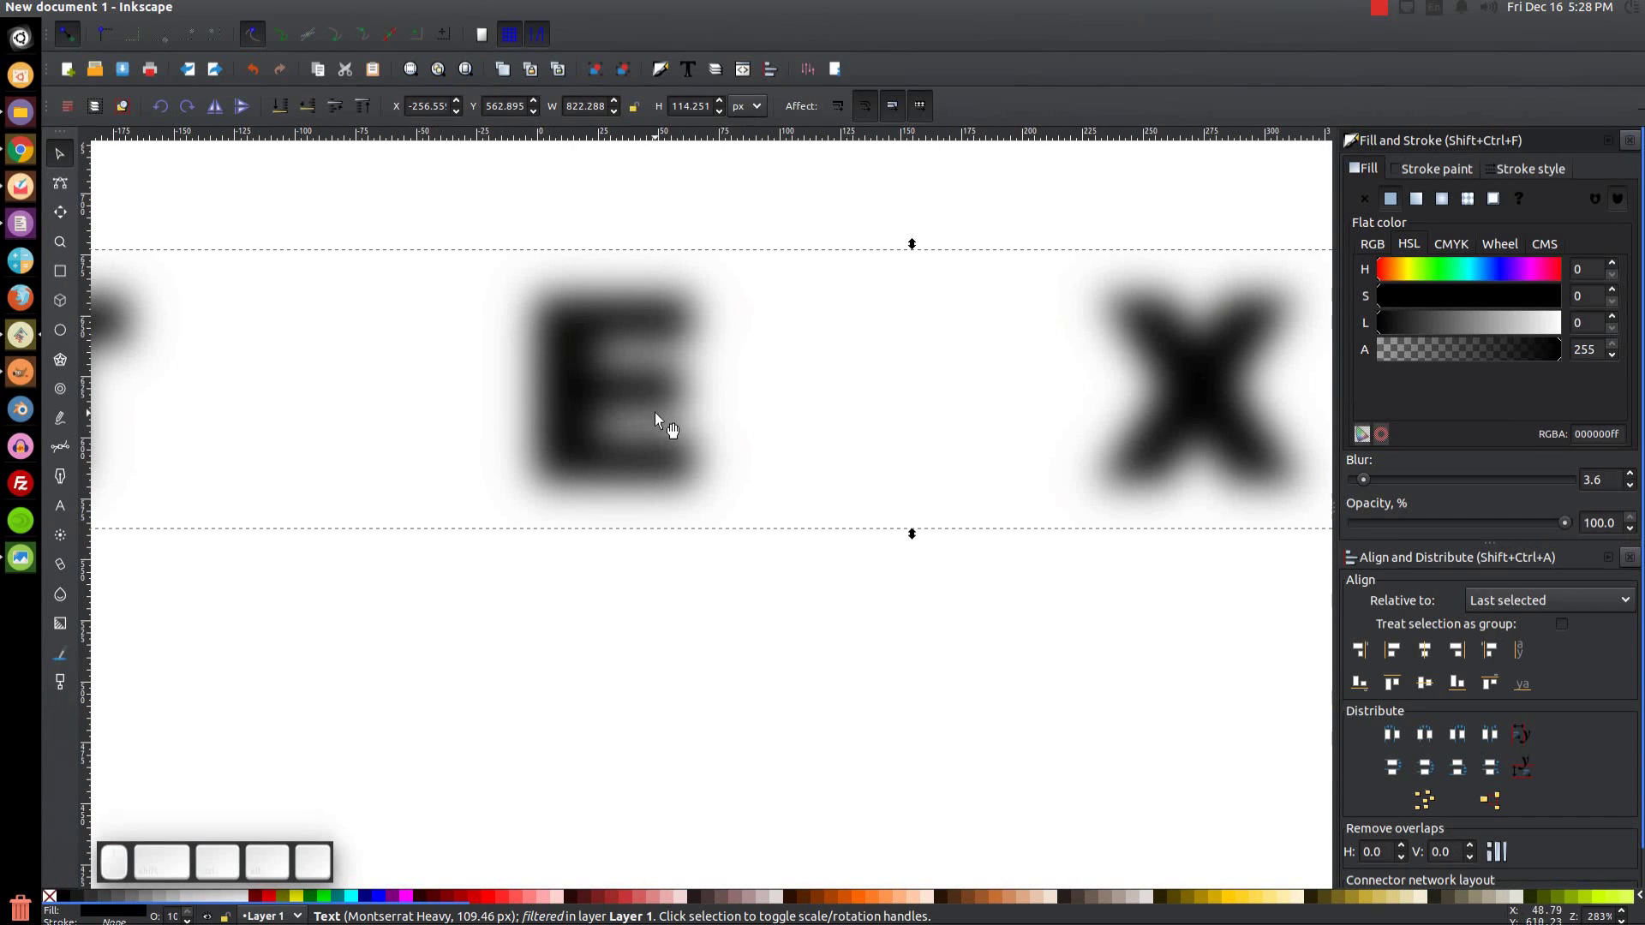
key("1")
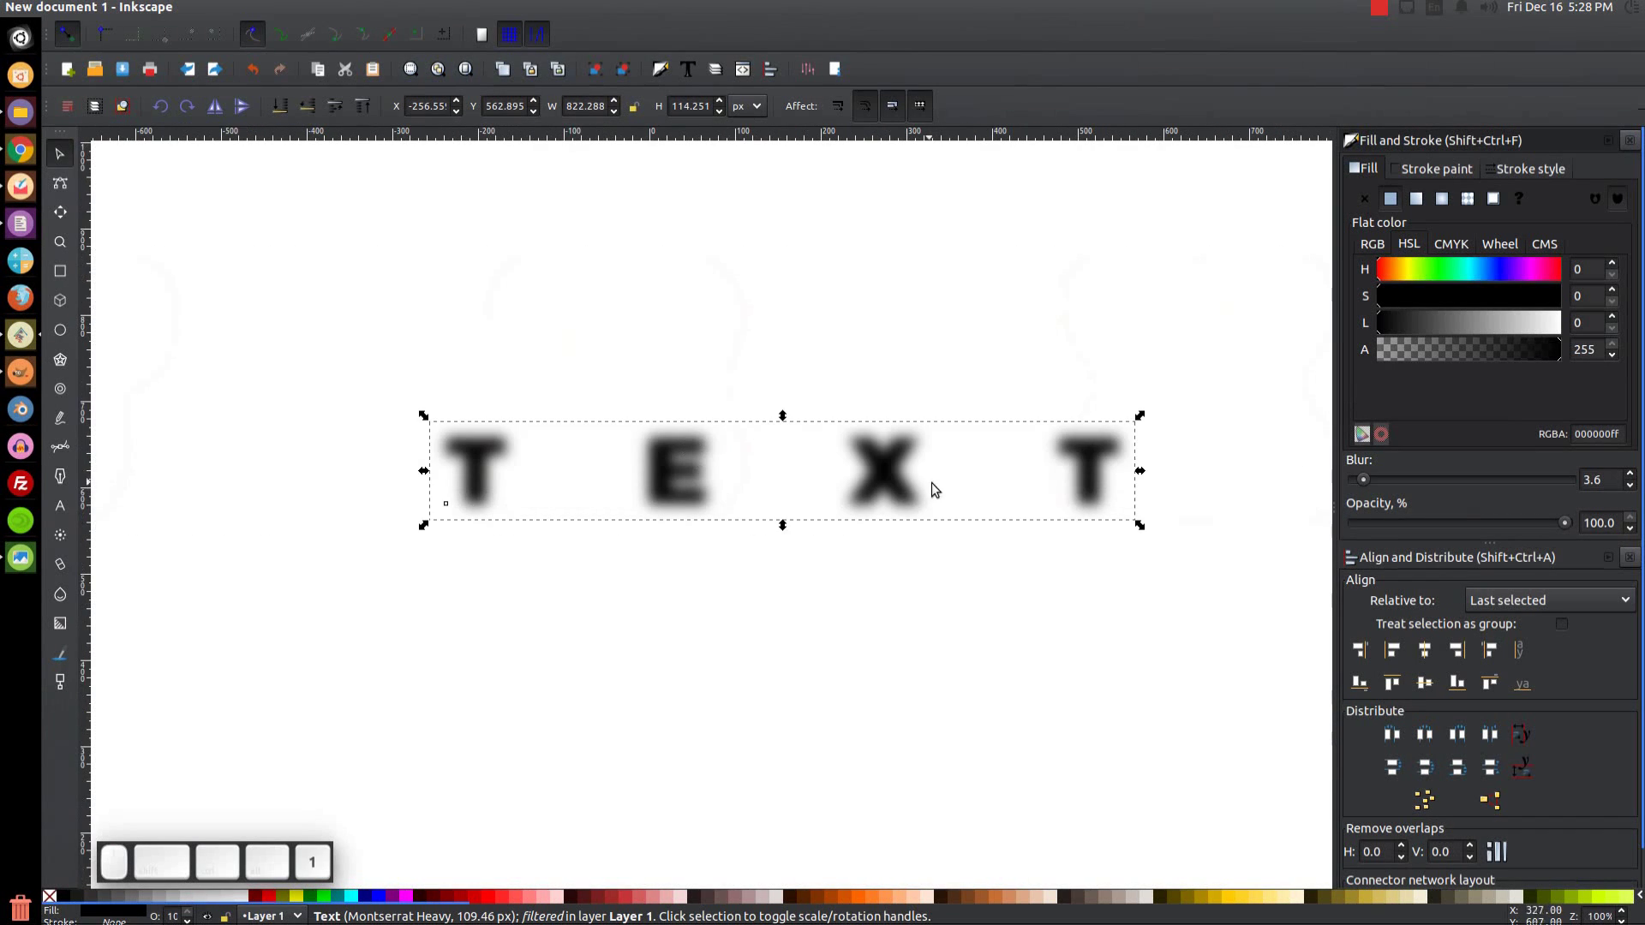
left_click_drag(1372, 484, 1369, 485)
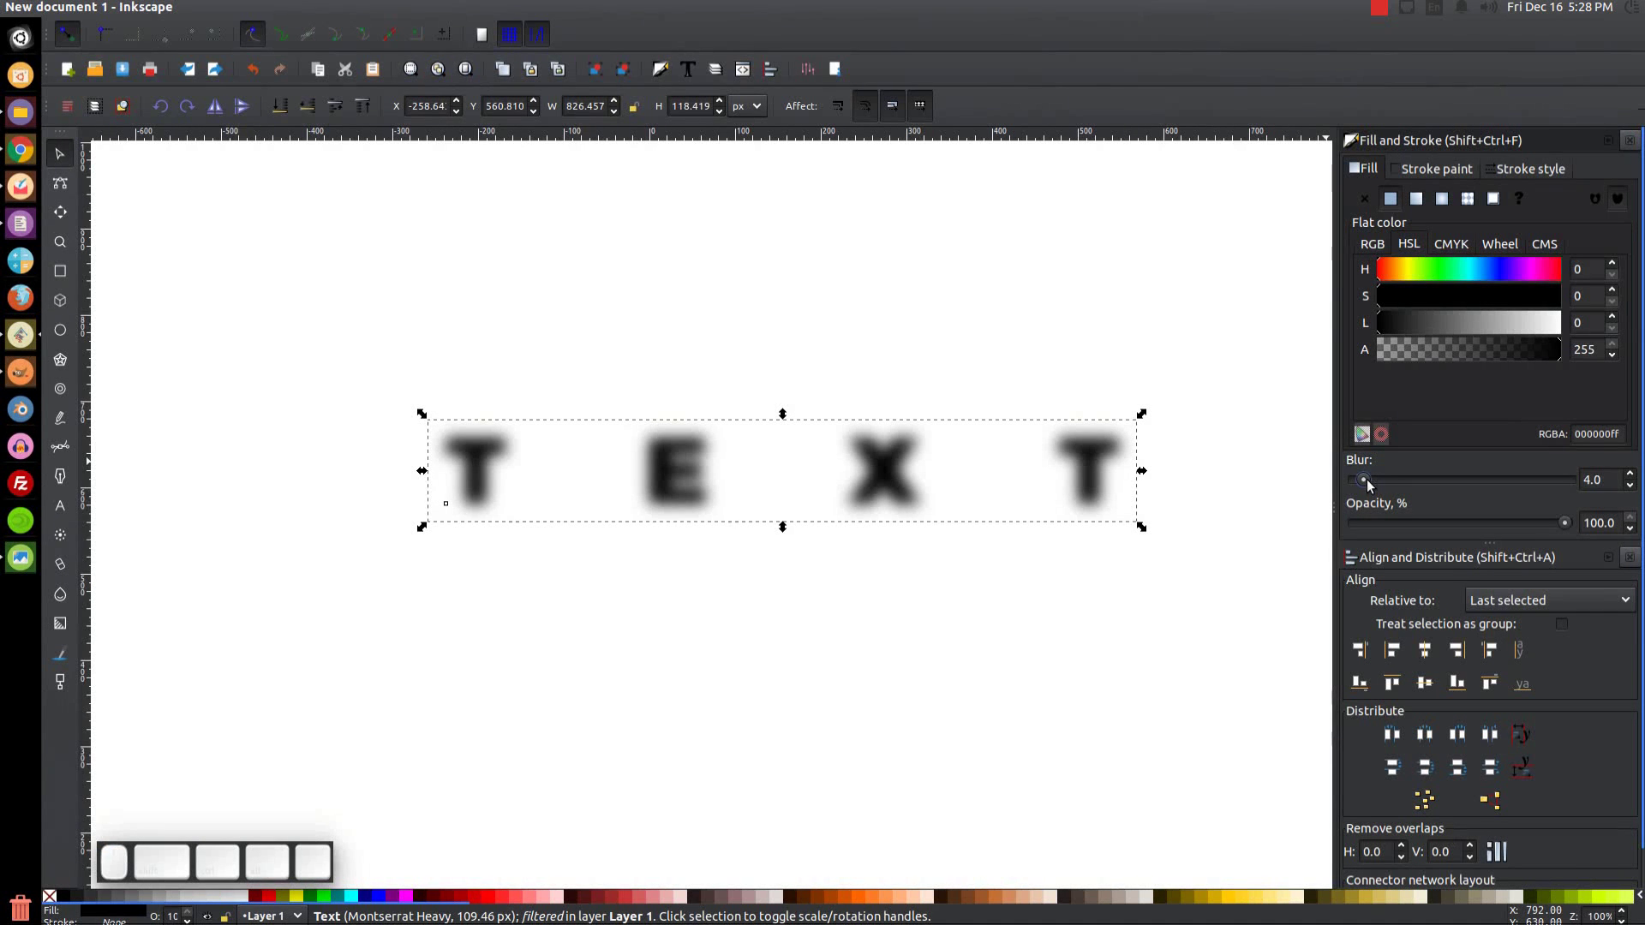
double_click(1586, 480)
type("3.7")
key("Return")
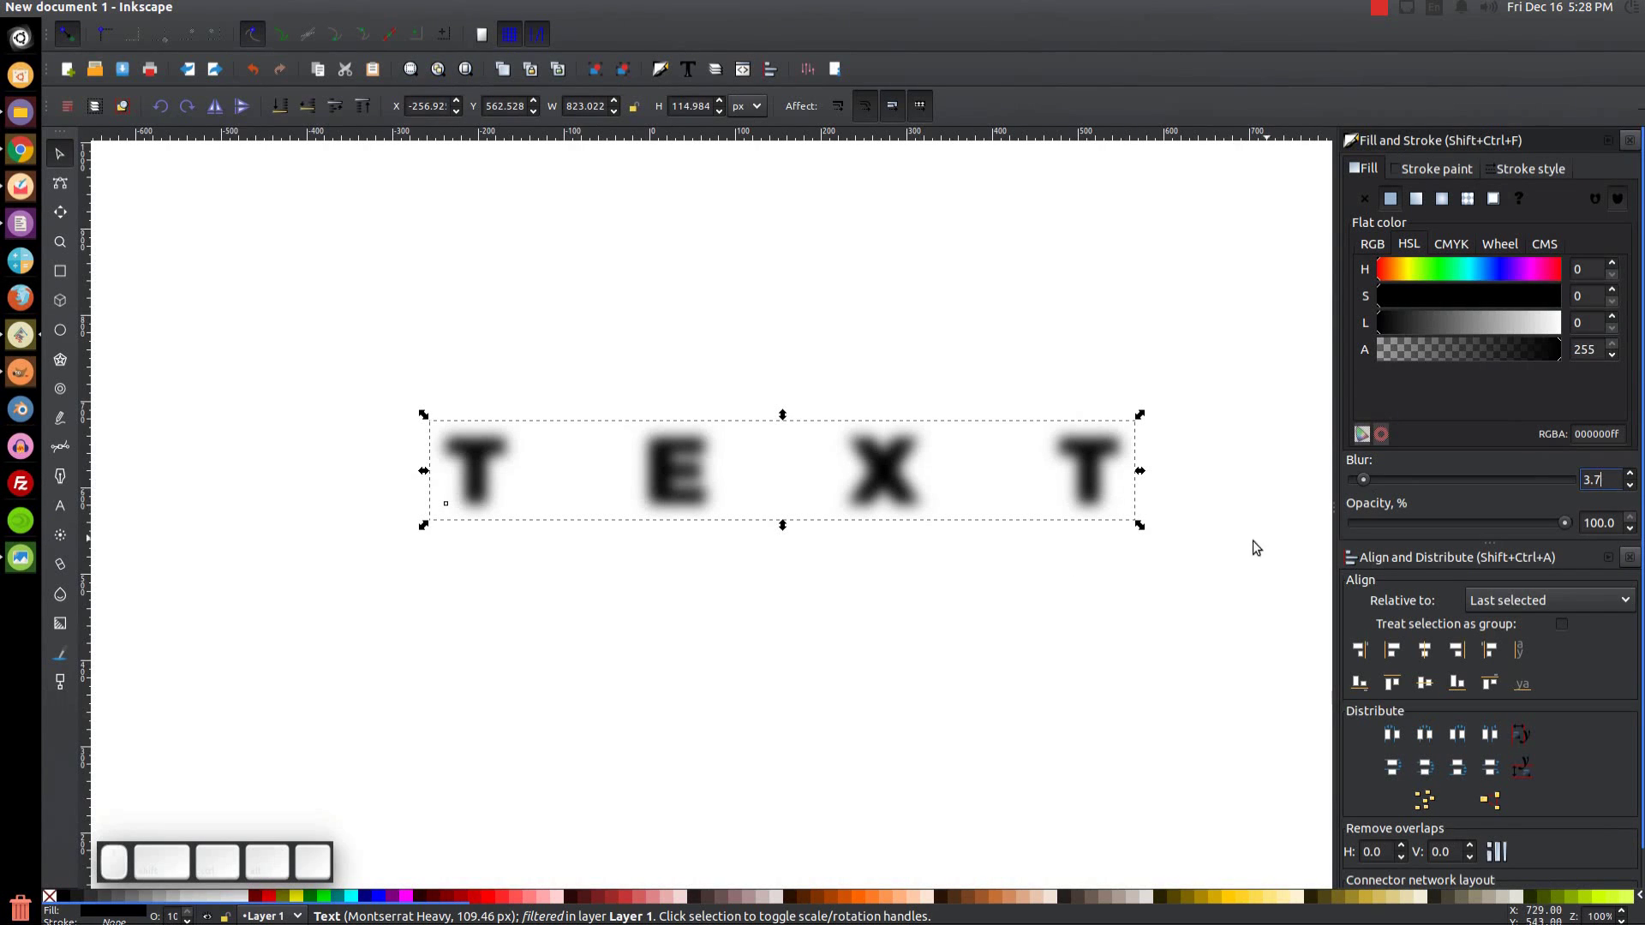
left_click_drag(1024, 569, 954, 555)
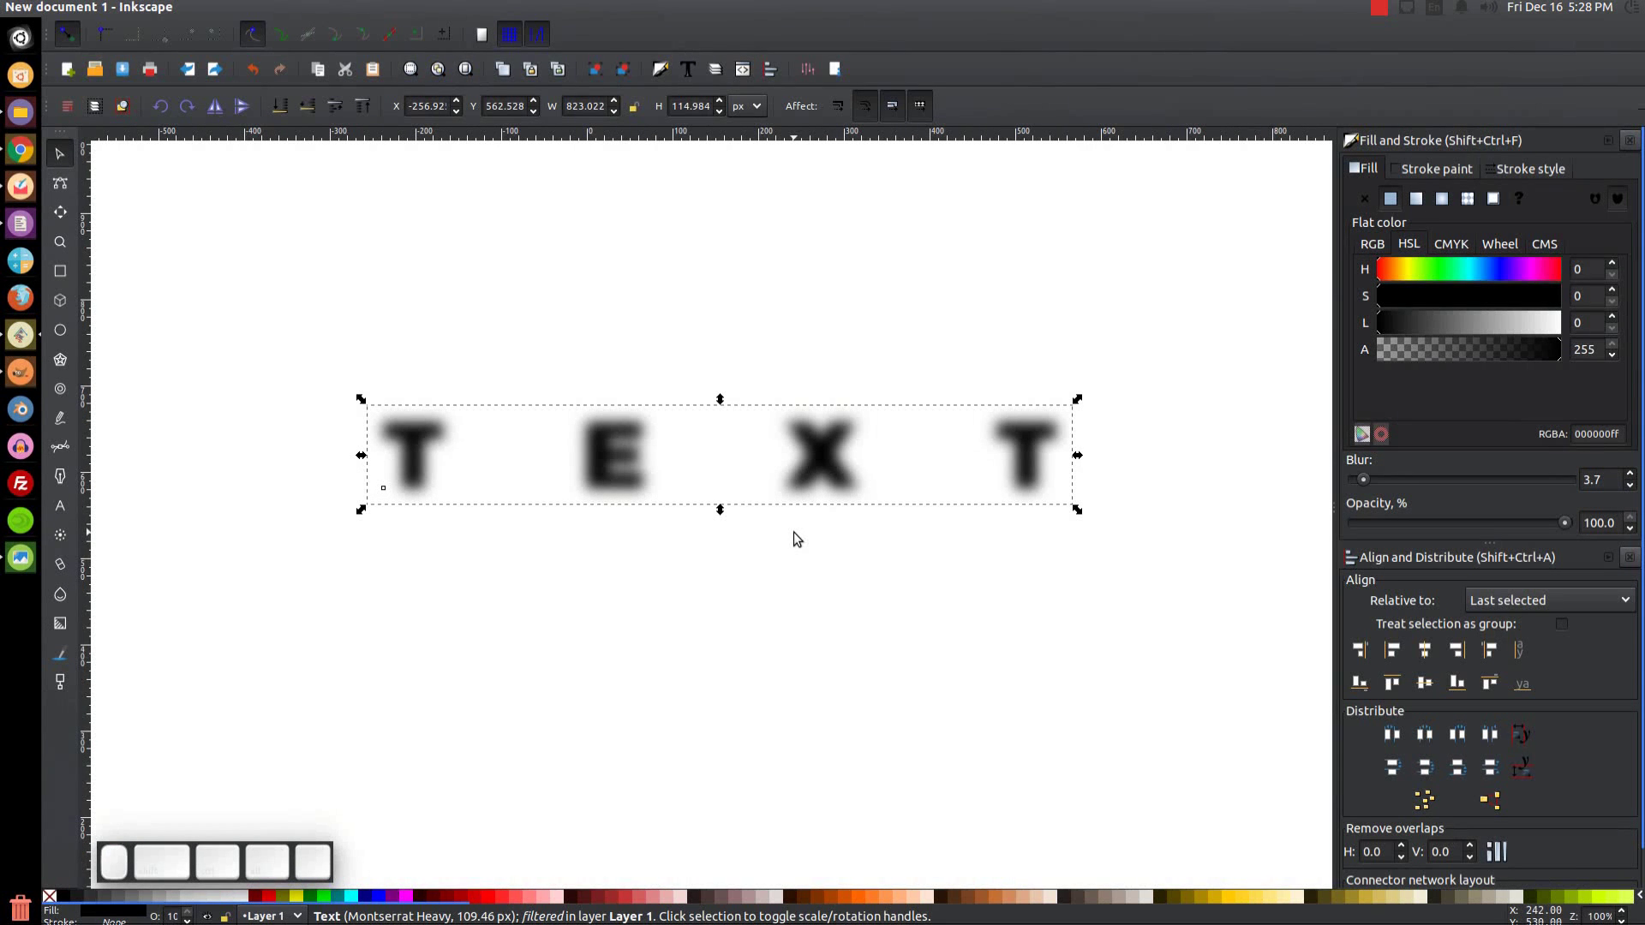
Copy the blurred text, draw a rectangle and paste the text's size onto it.
right_click(816, 455)
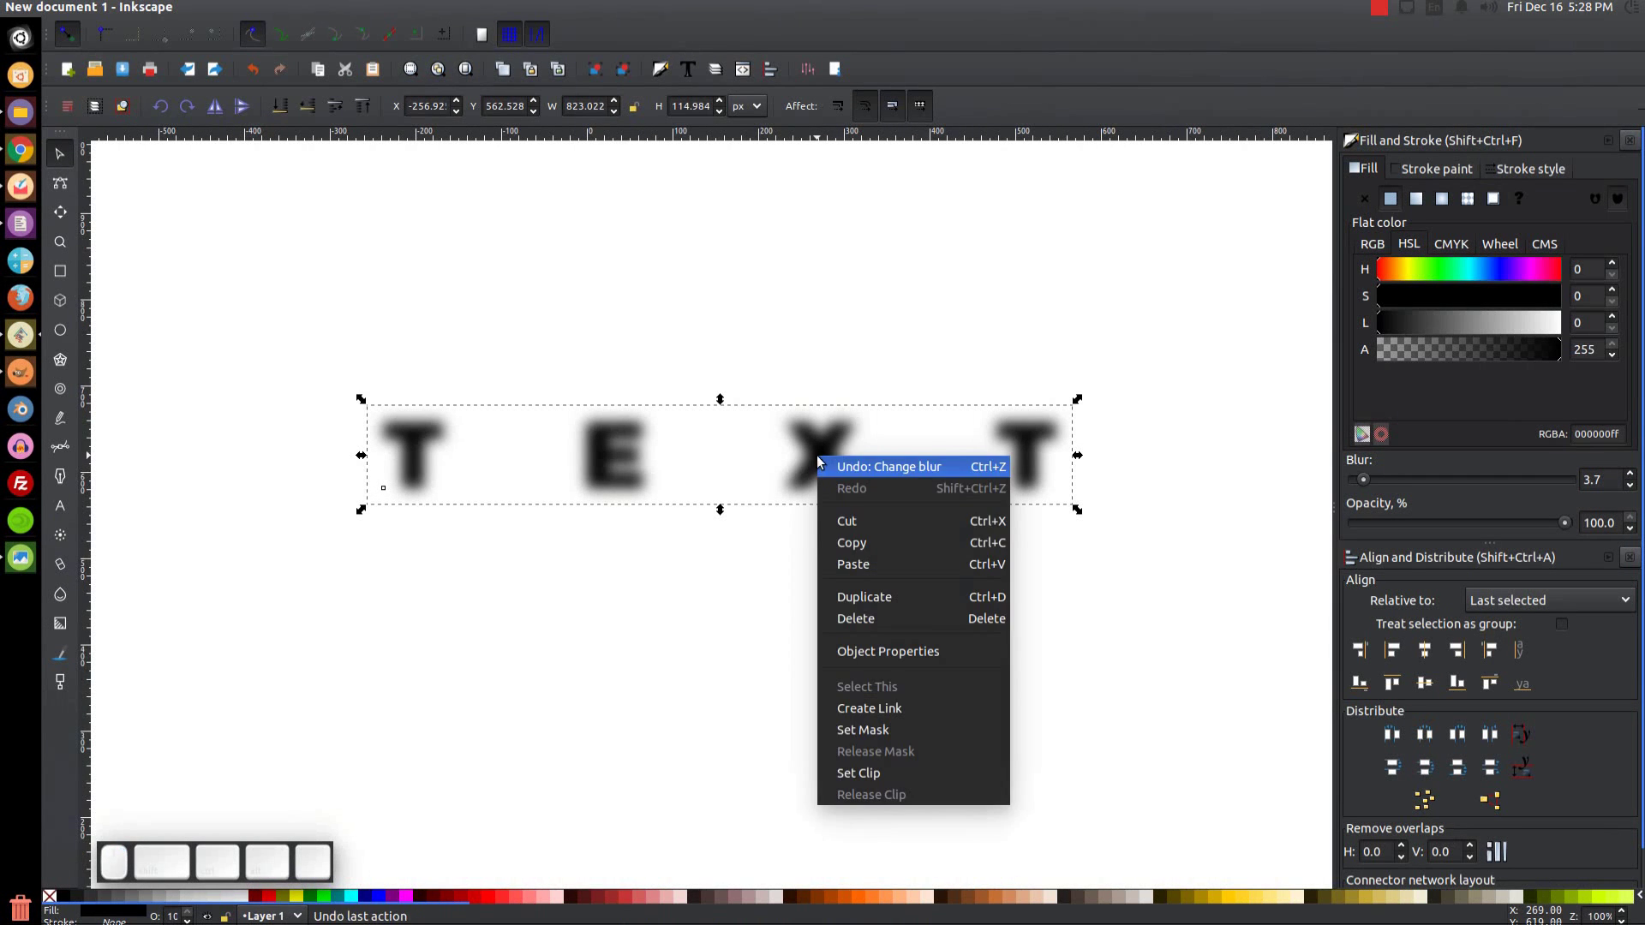
left_click(861, 543)
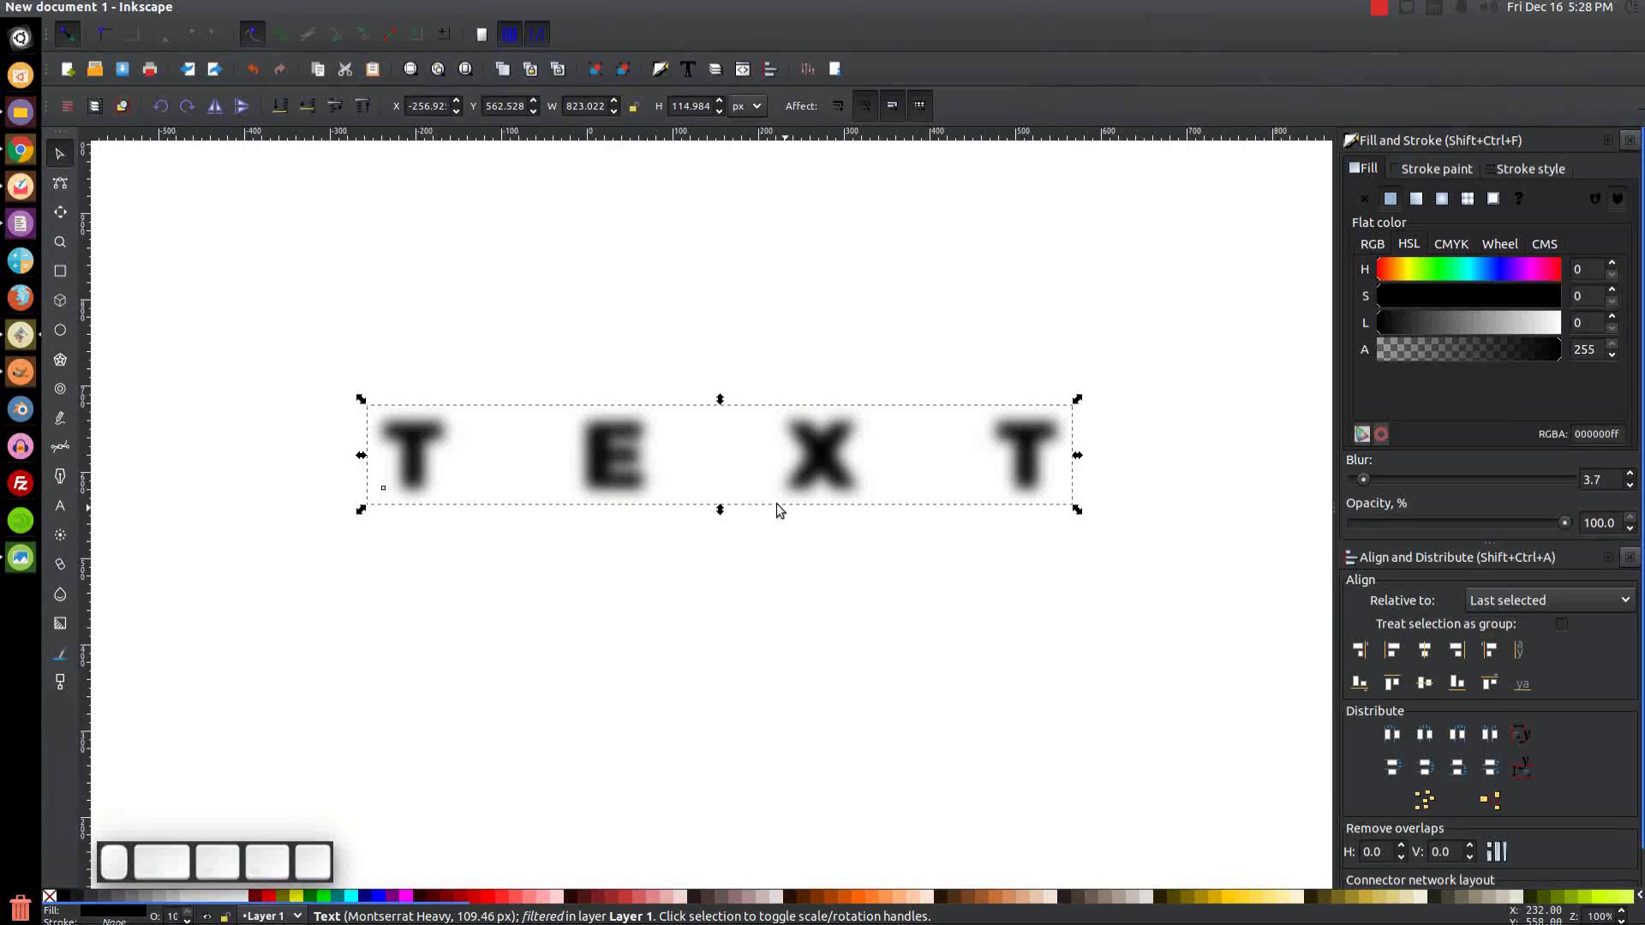
left_click(59, 273)
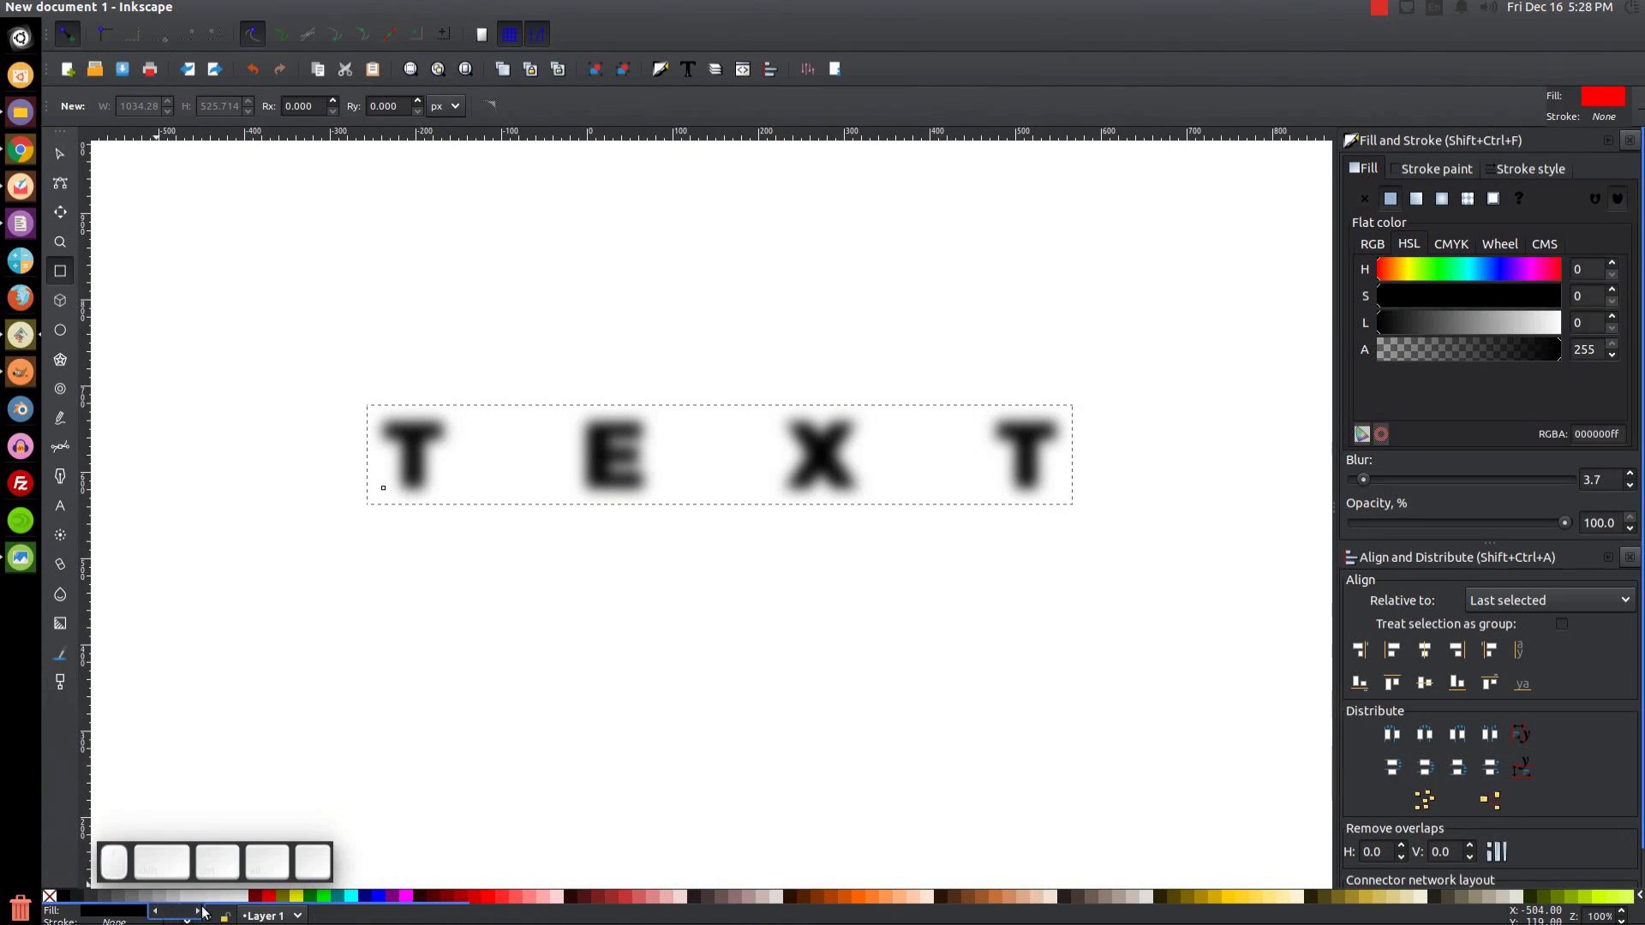
left_click(270, 897)
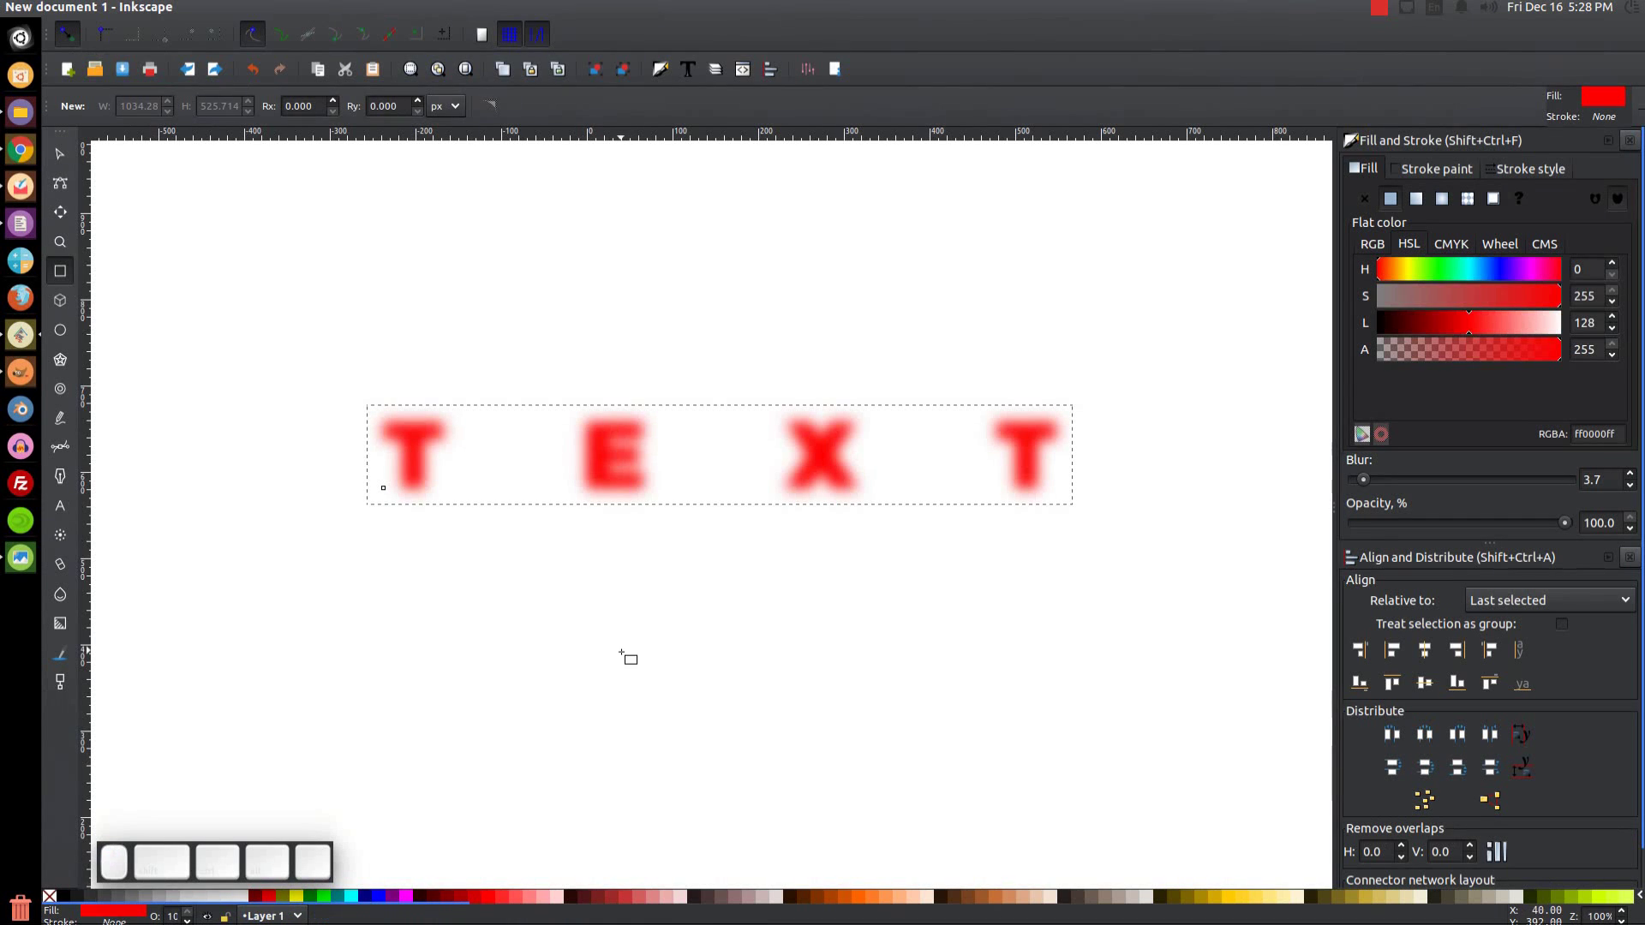
key("ctrl+z")
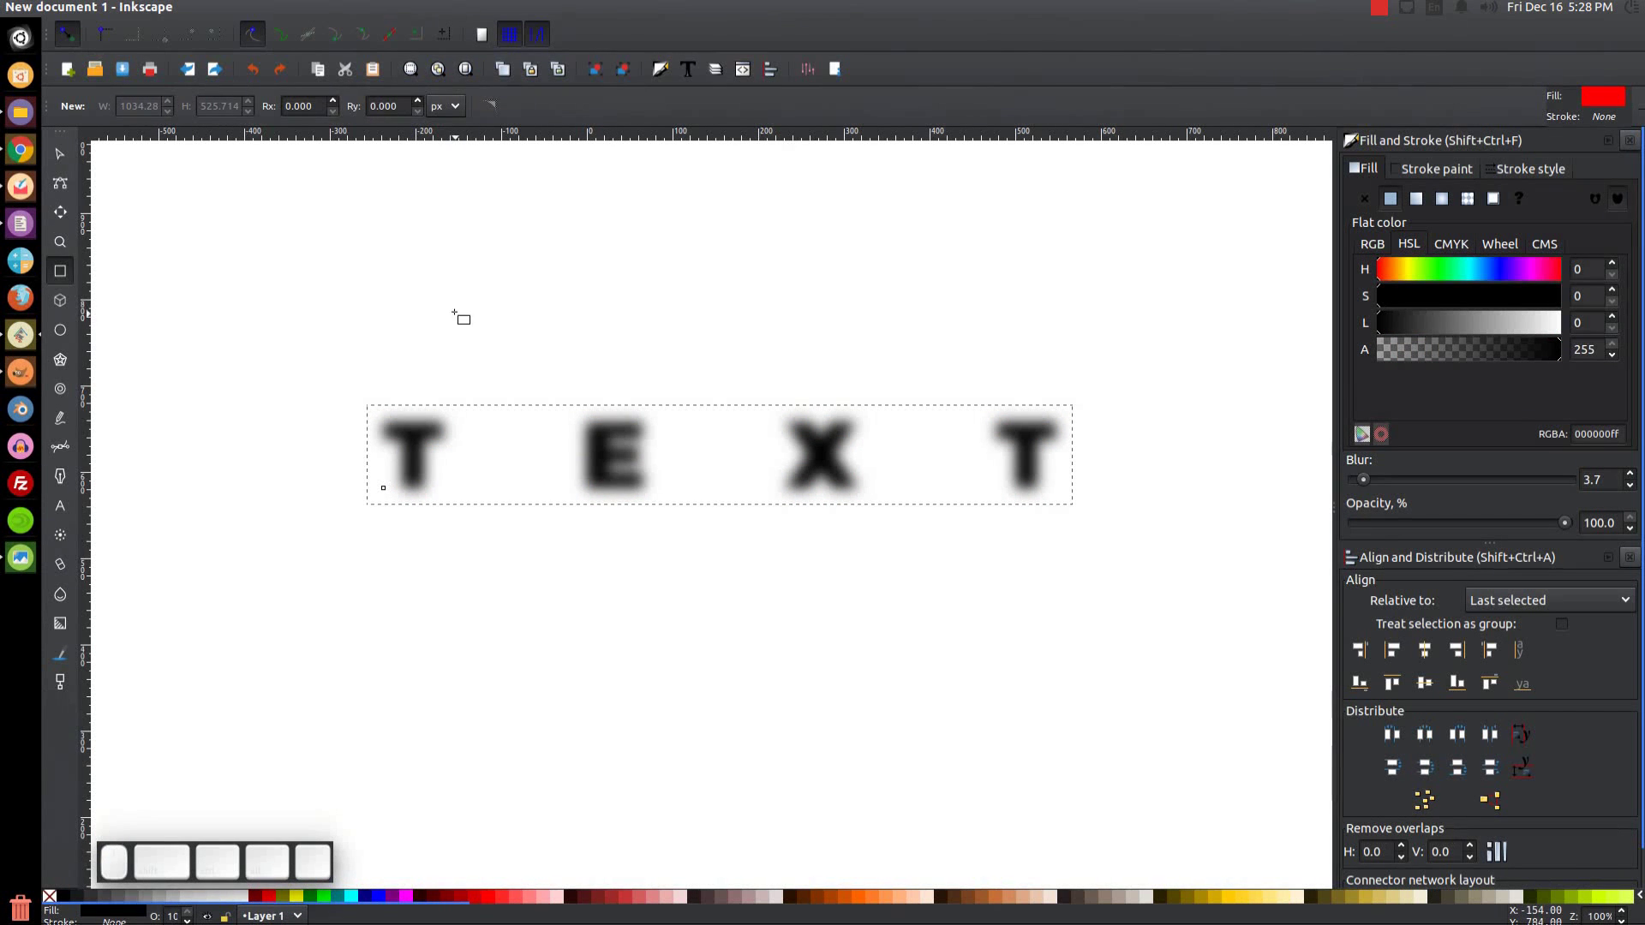
mouse_move(446, 304)
left_mouse_down()
mouse_move(805, 370)
mouse_move(793, 380)
left_mouse_up()
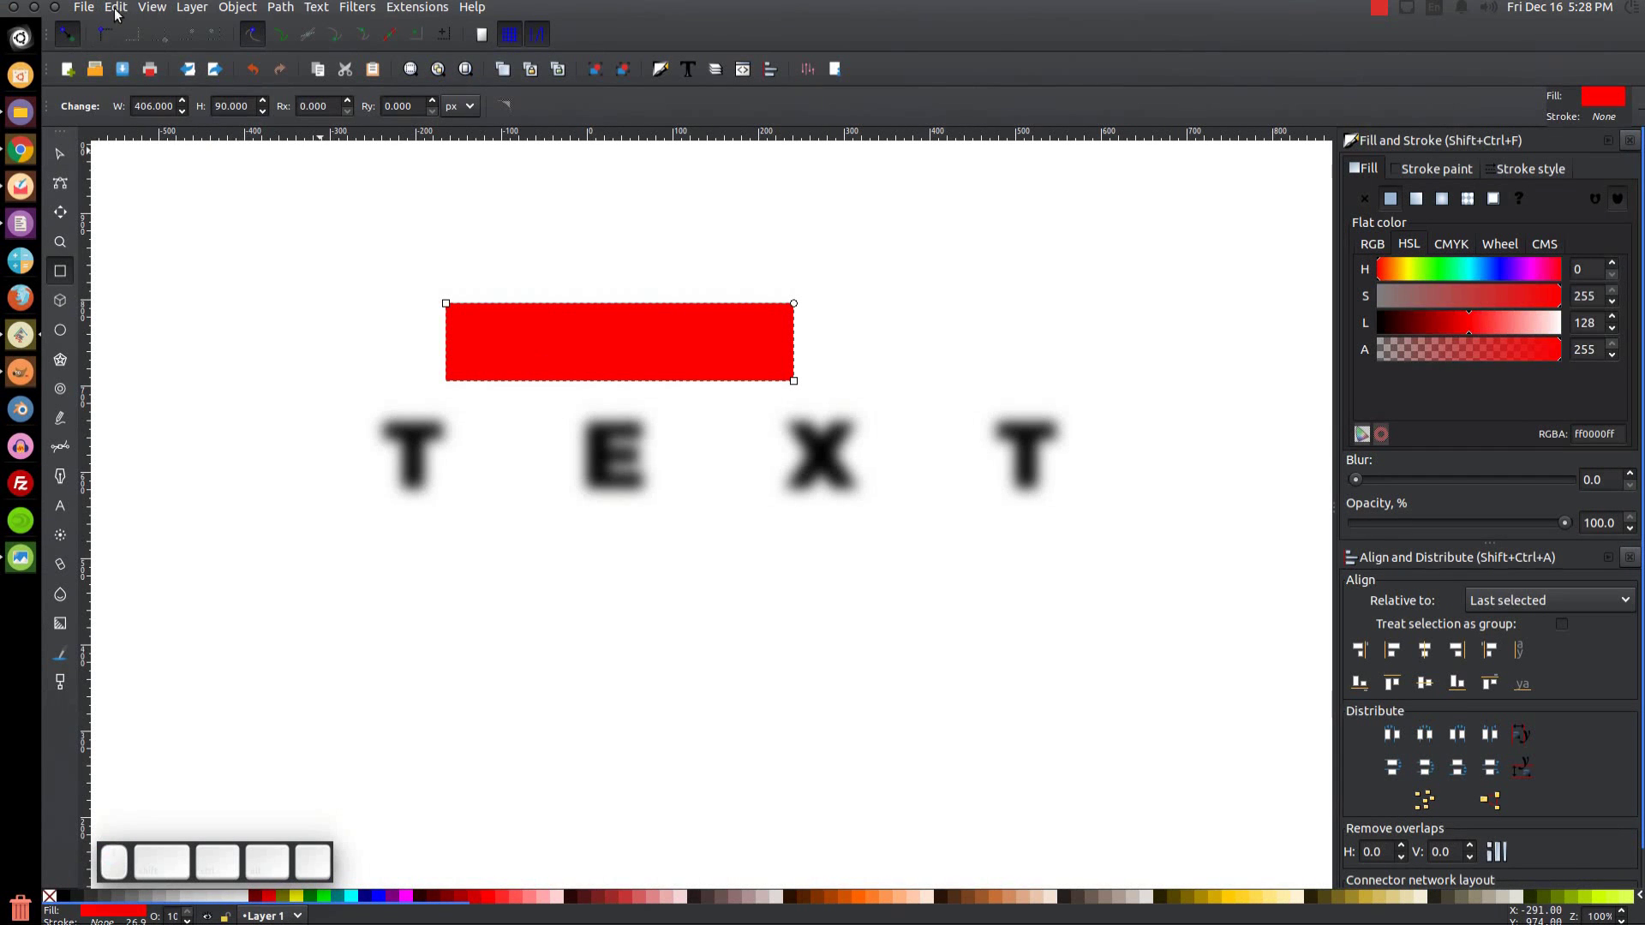
left_click(113, 9)
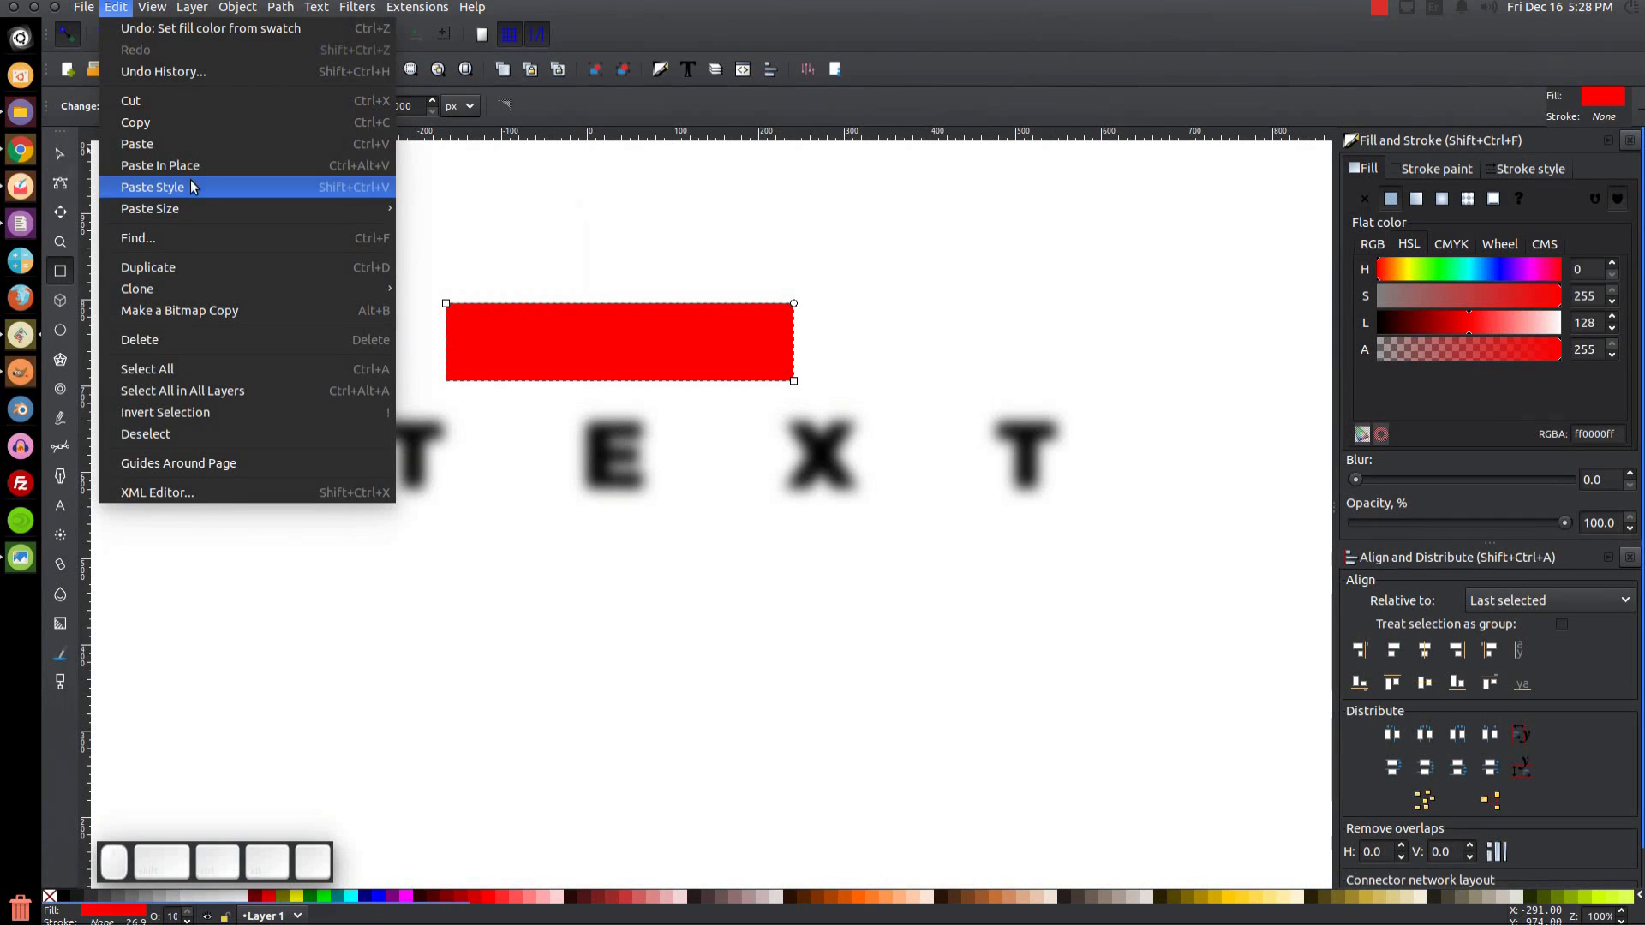
mouse_move(214, 208)
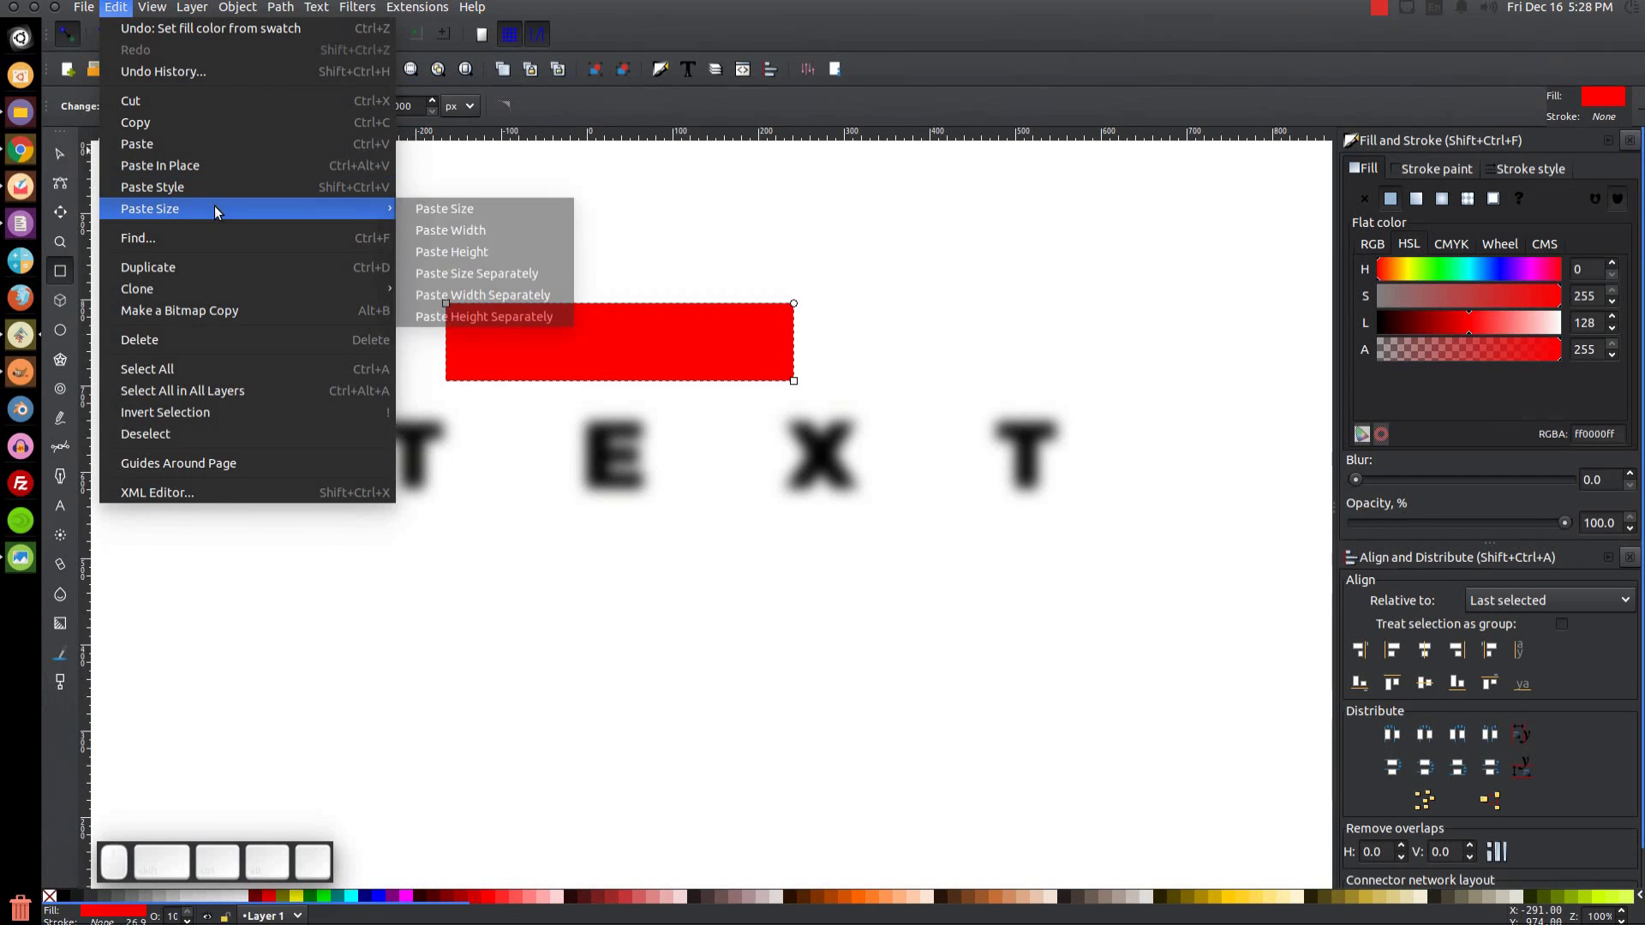
left_click(449, 213)
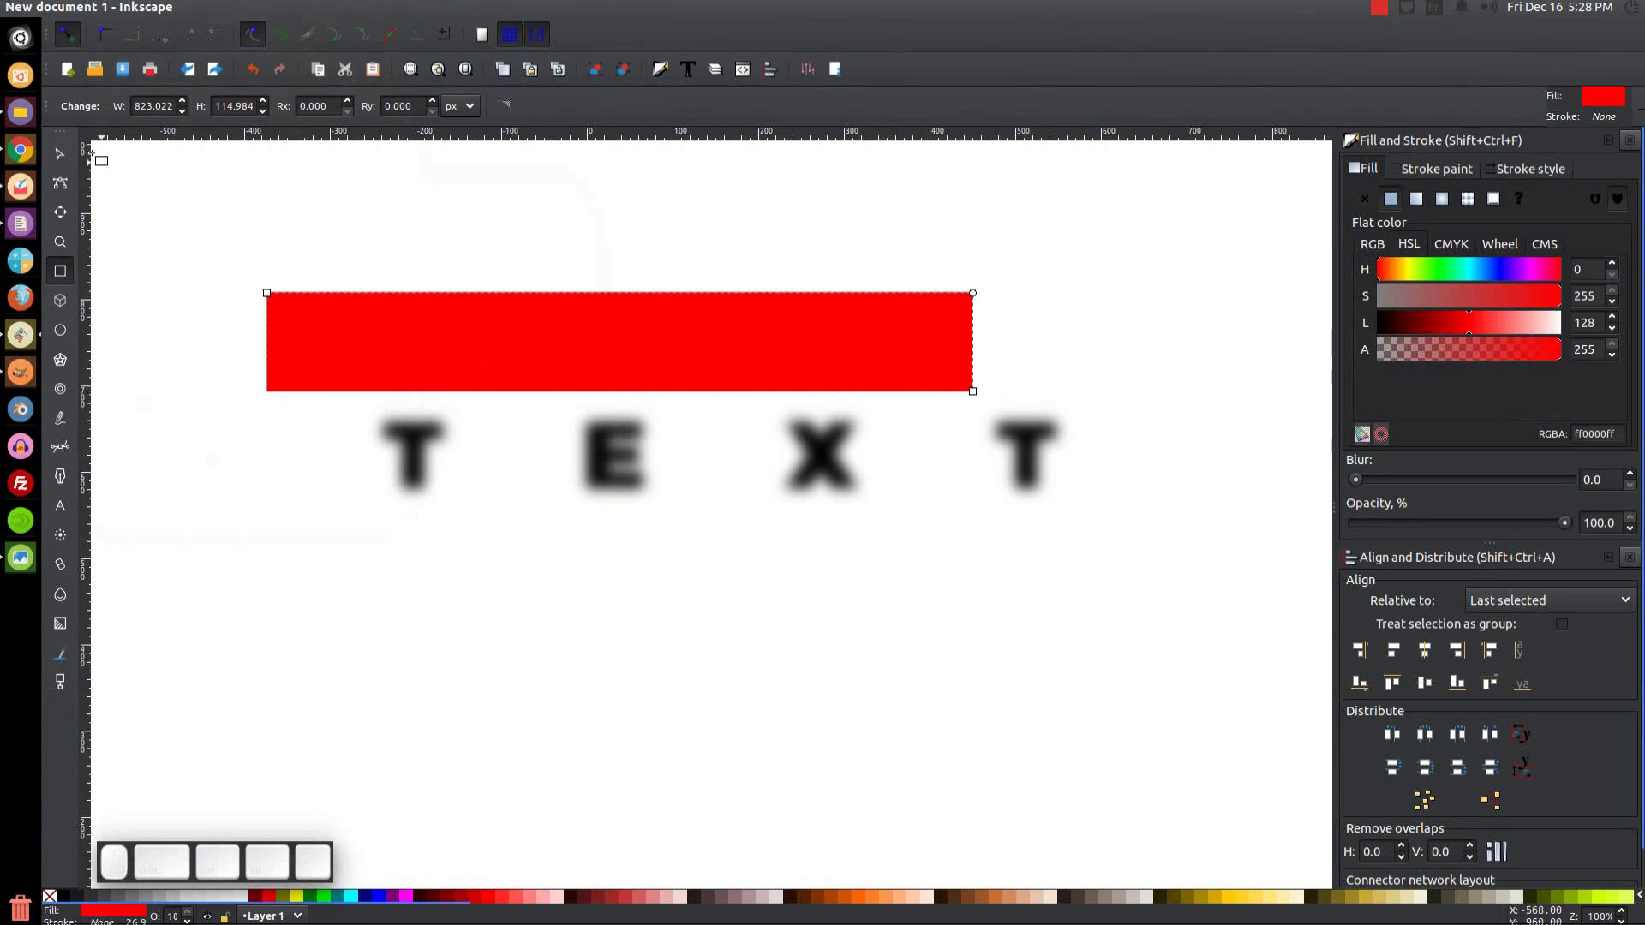
Fill the rectangle white, centre it on the text, and lower it beneath the letters.
left_click(61, 156)
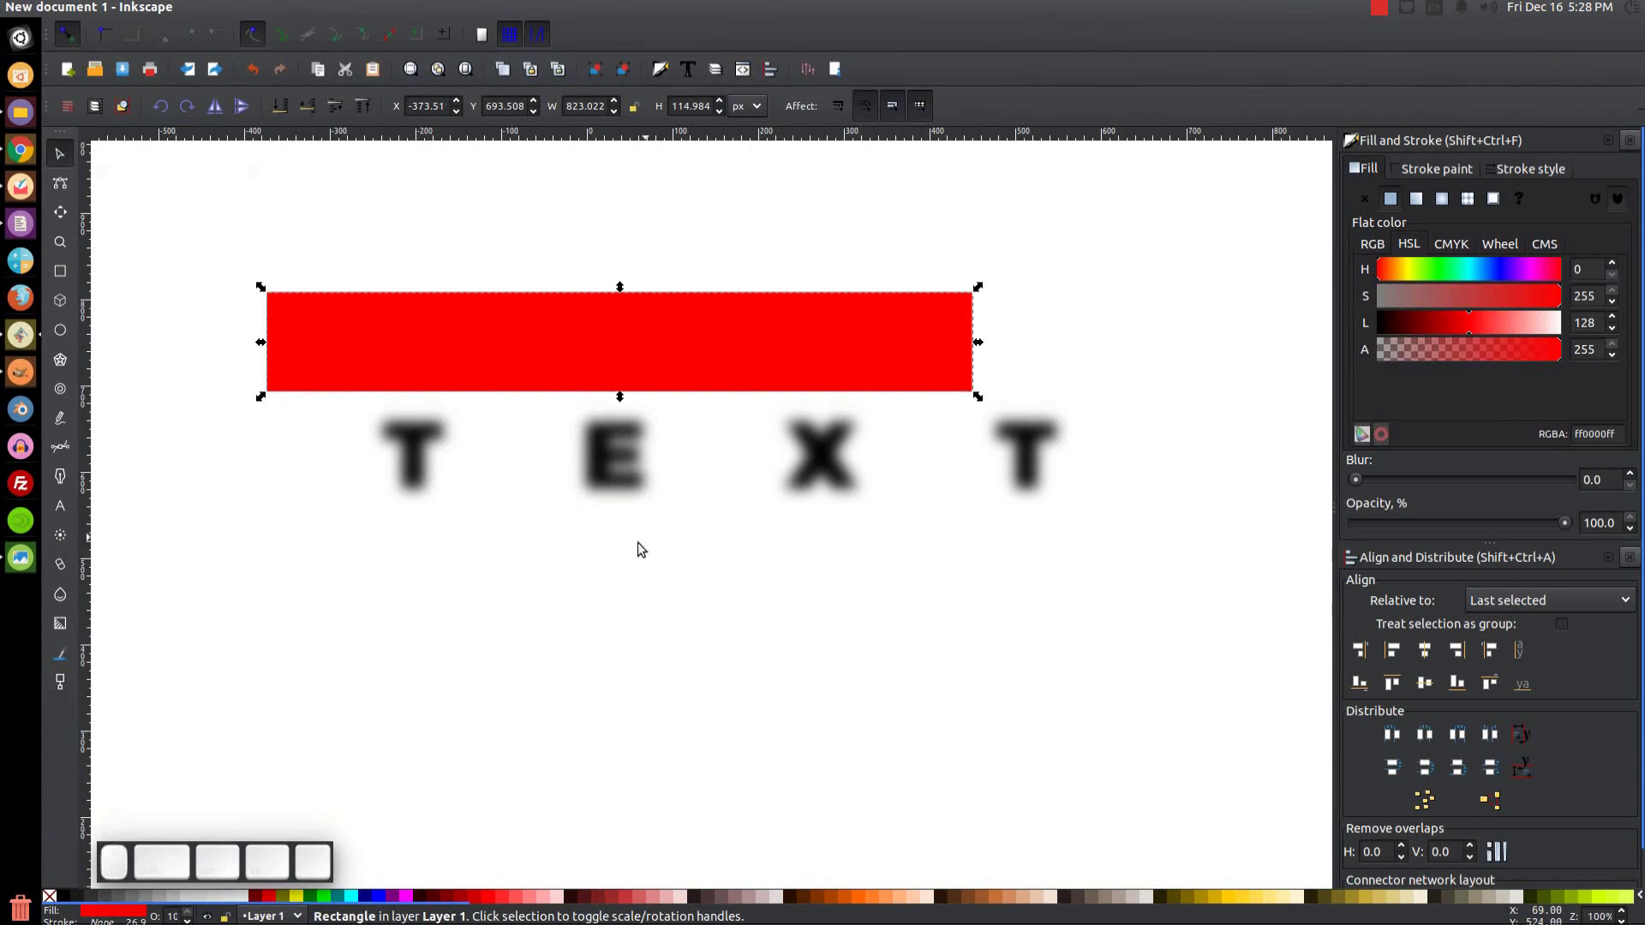
left_click(242, 897)
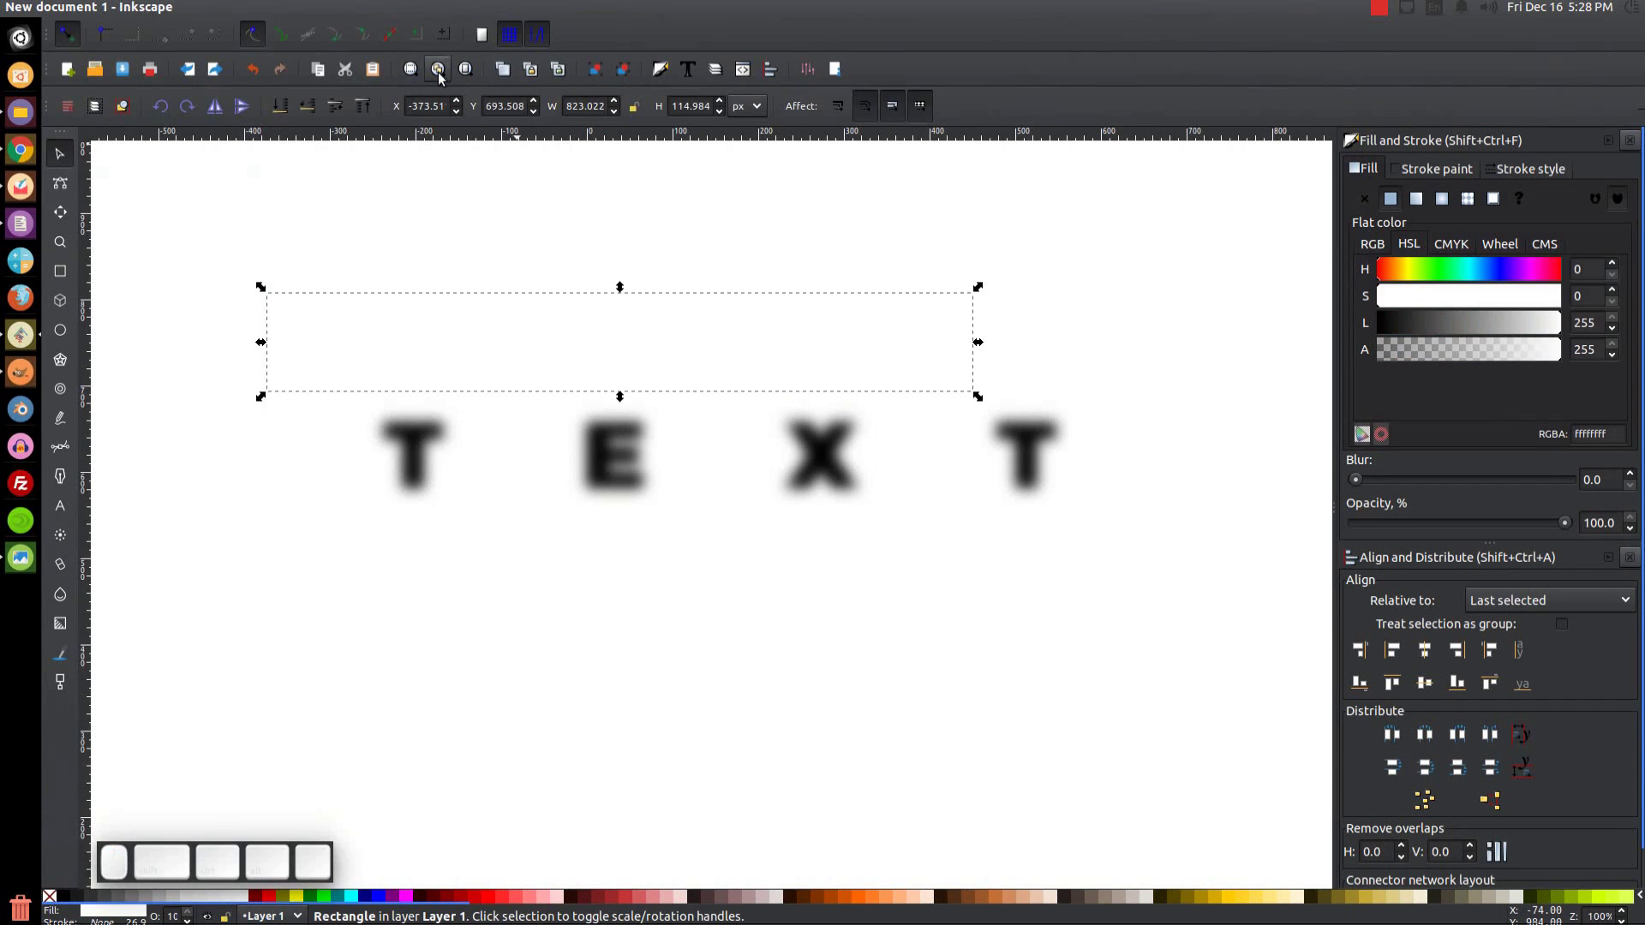
left_click(310, 106)
left_click(612, 444, "shift")
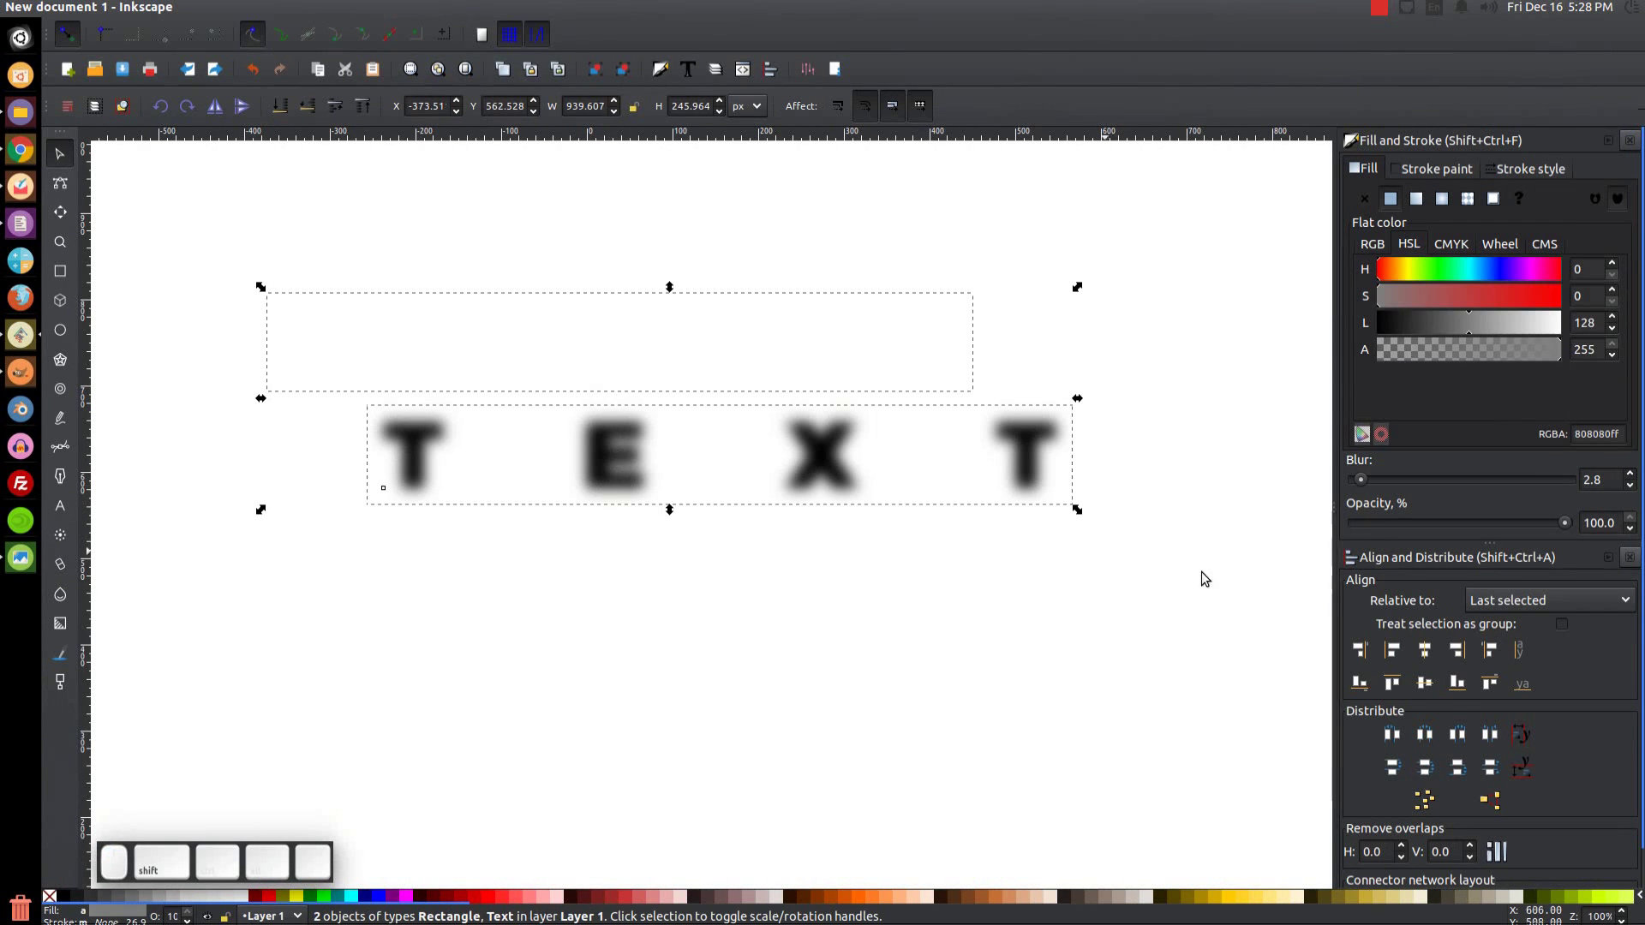
left_click(1425, 650)
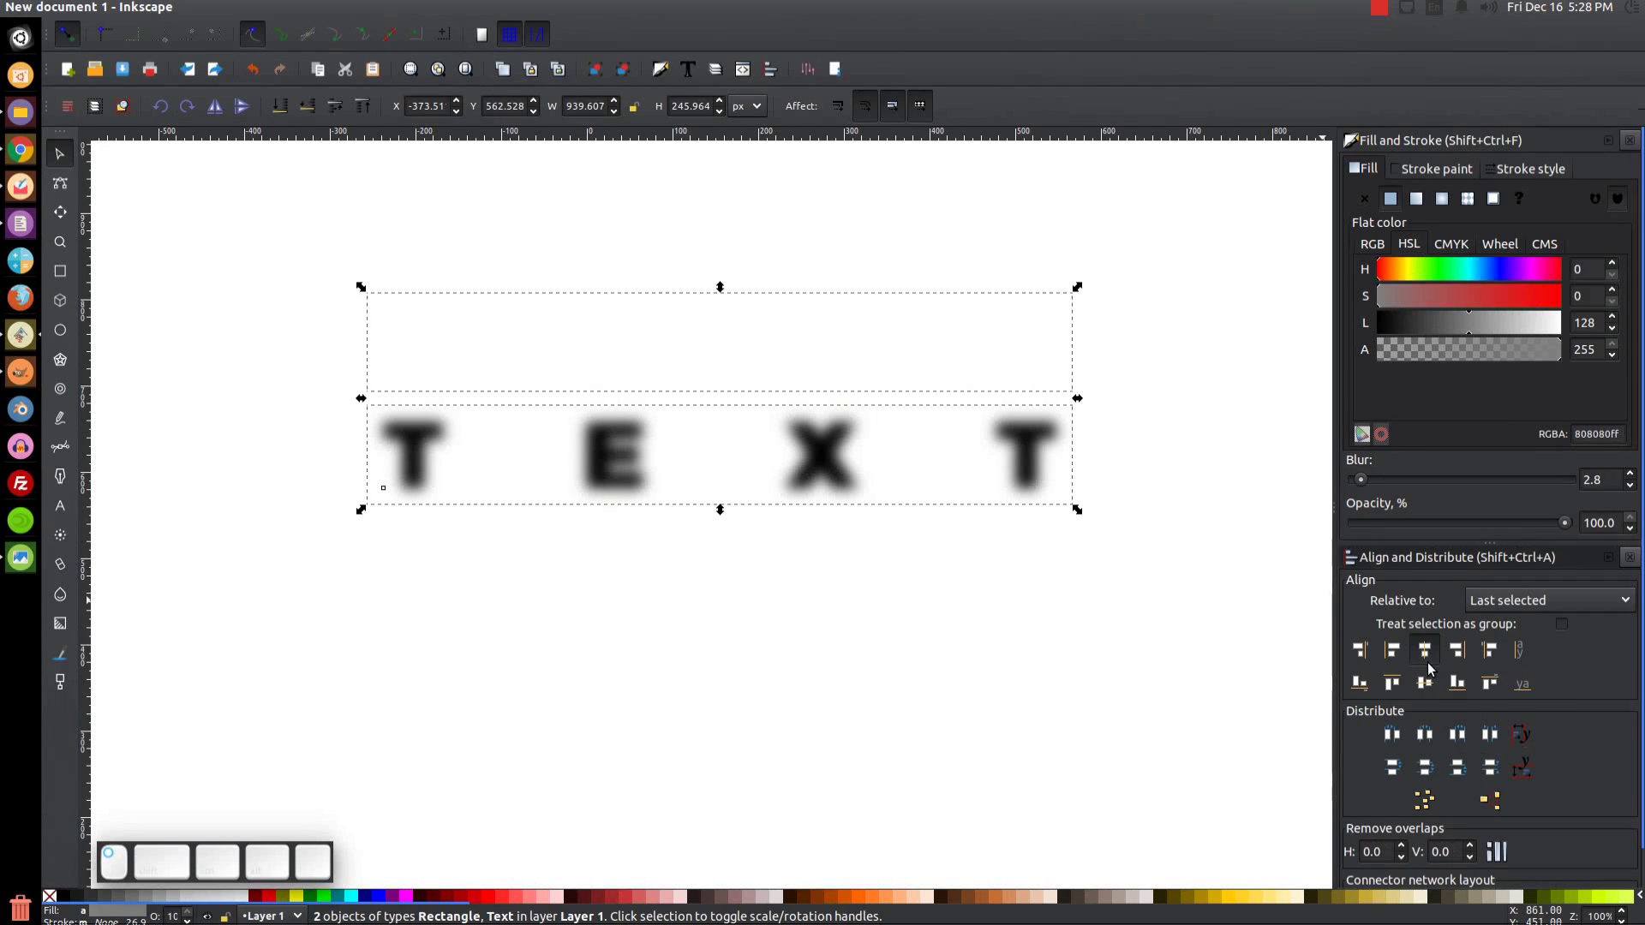
left_click(1425, 683)
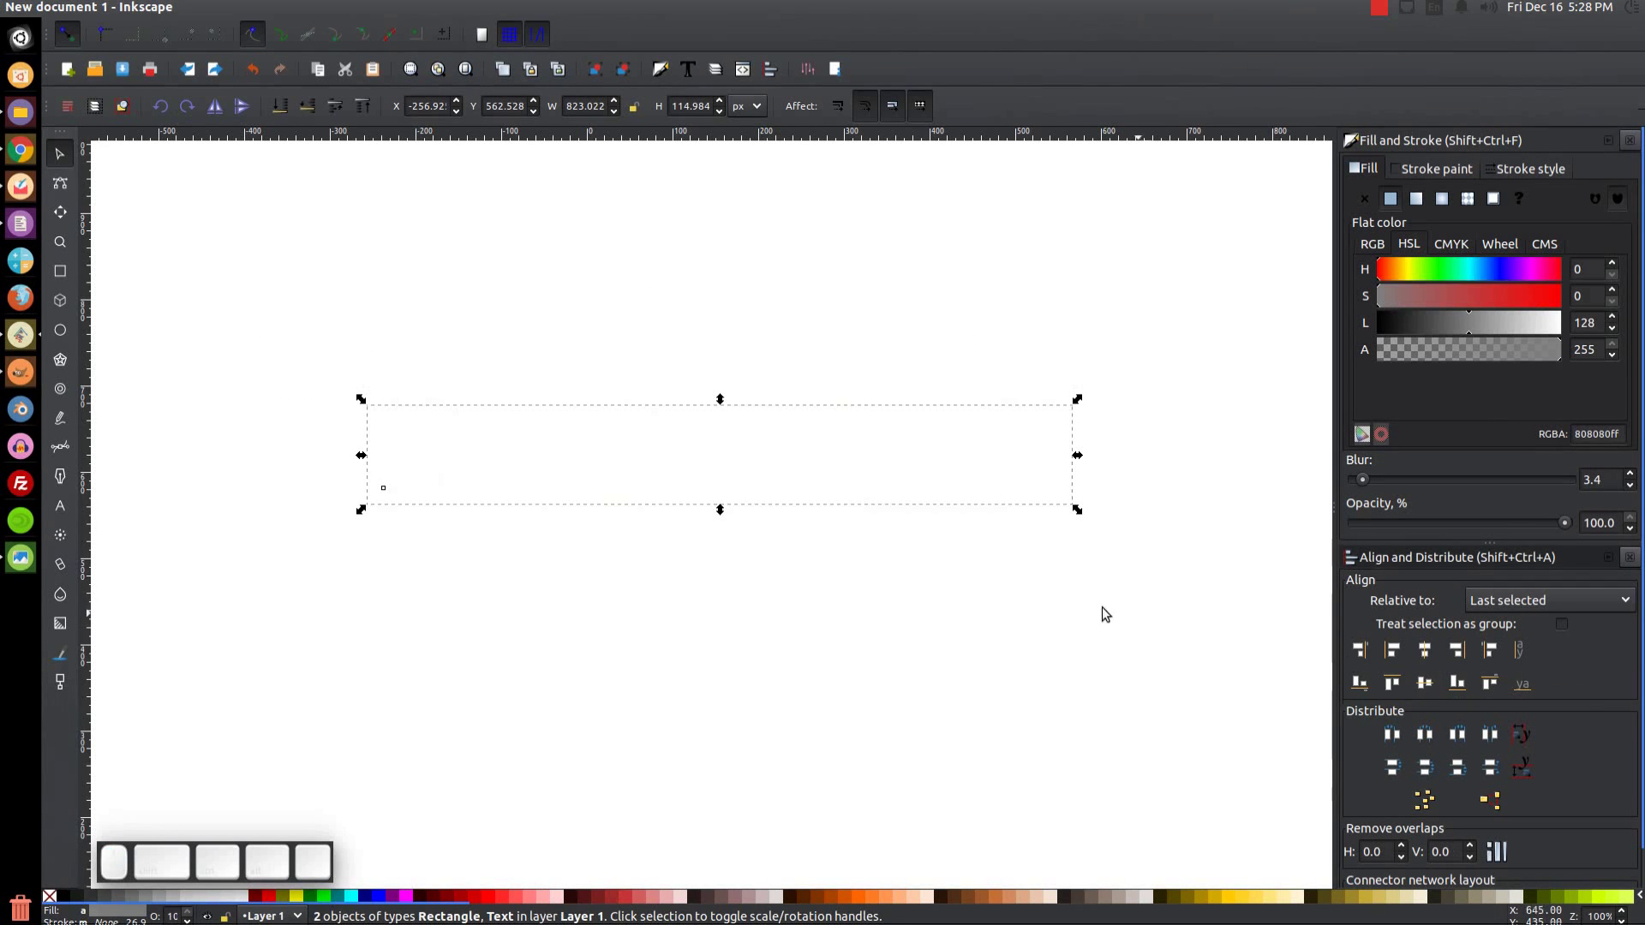
left_click(1201, 408)
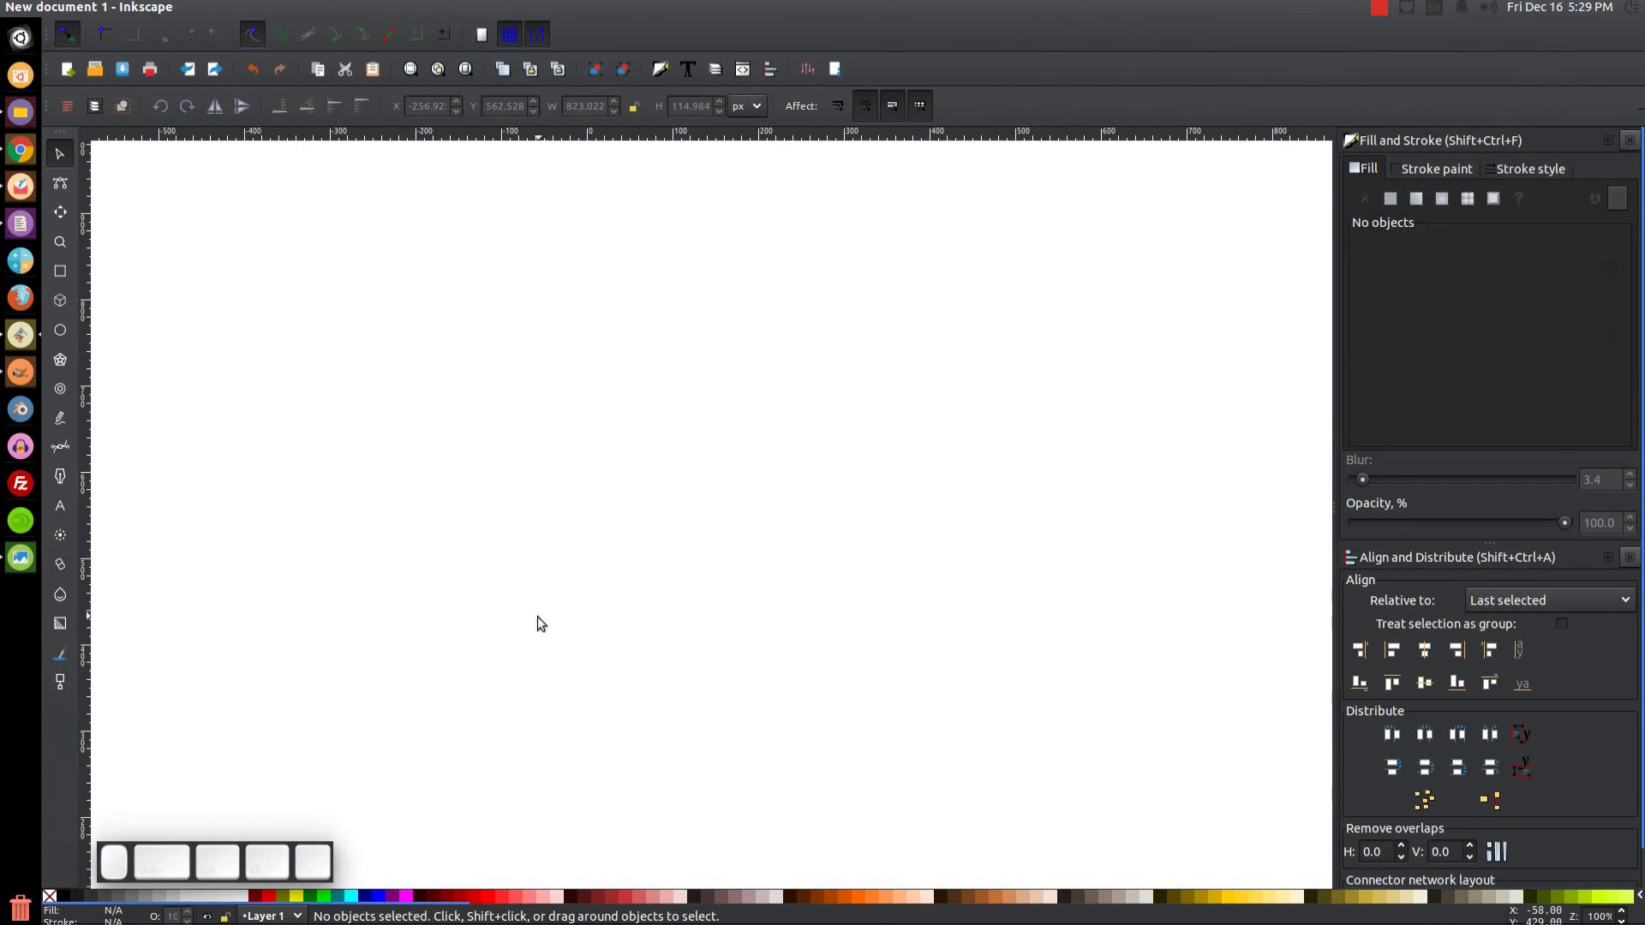
left_click(763, 451)
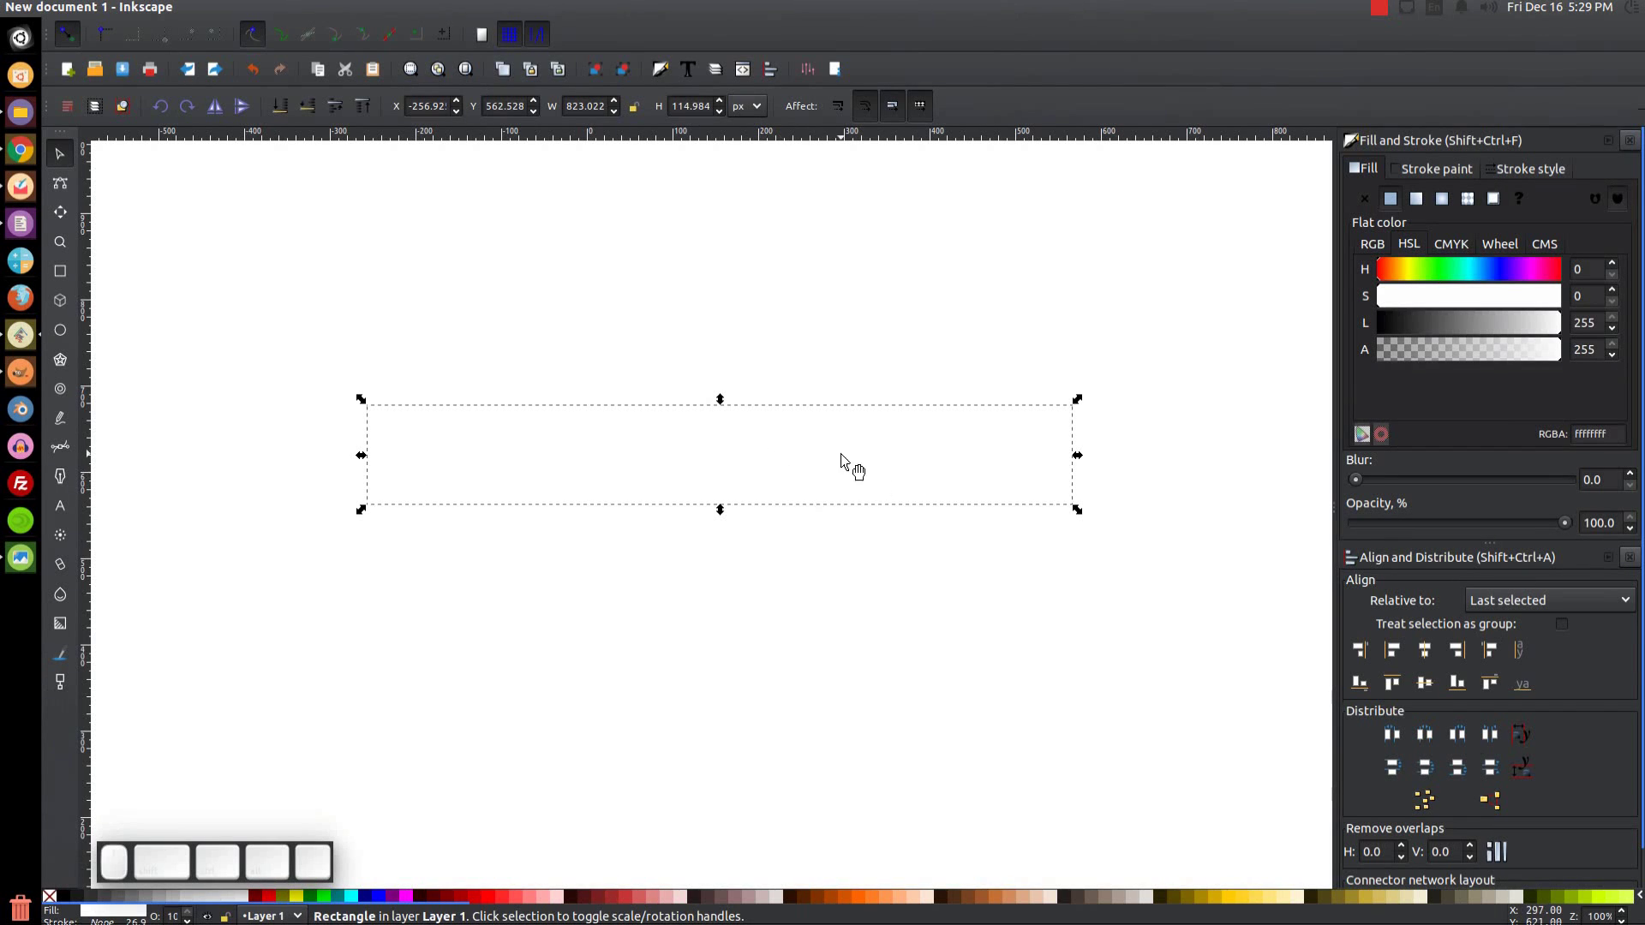
left_click(308, 107)
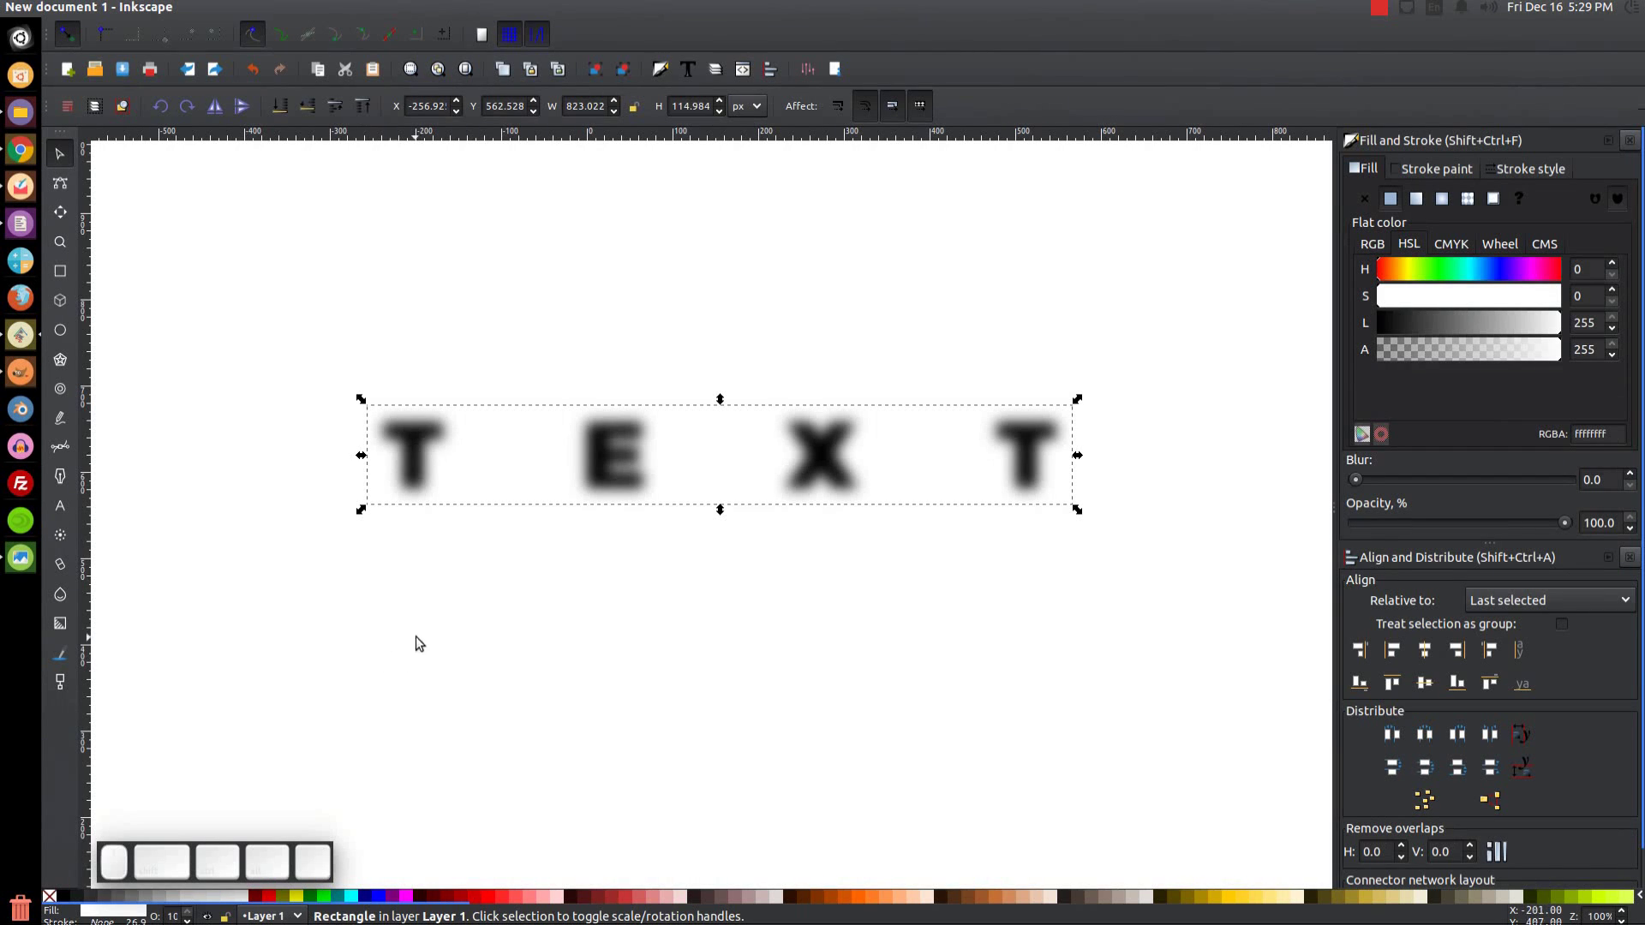
left_click(851, 413)
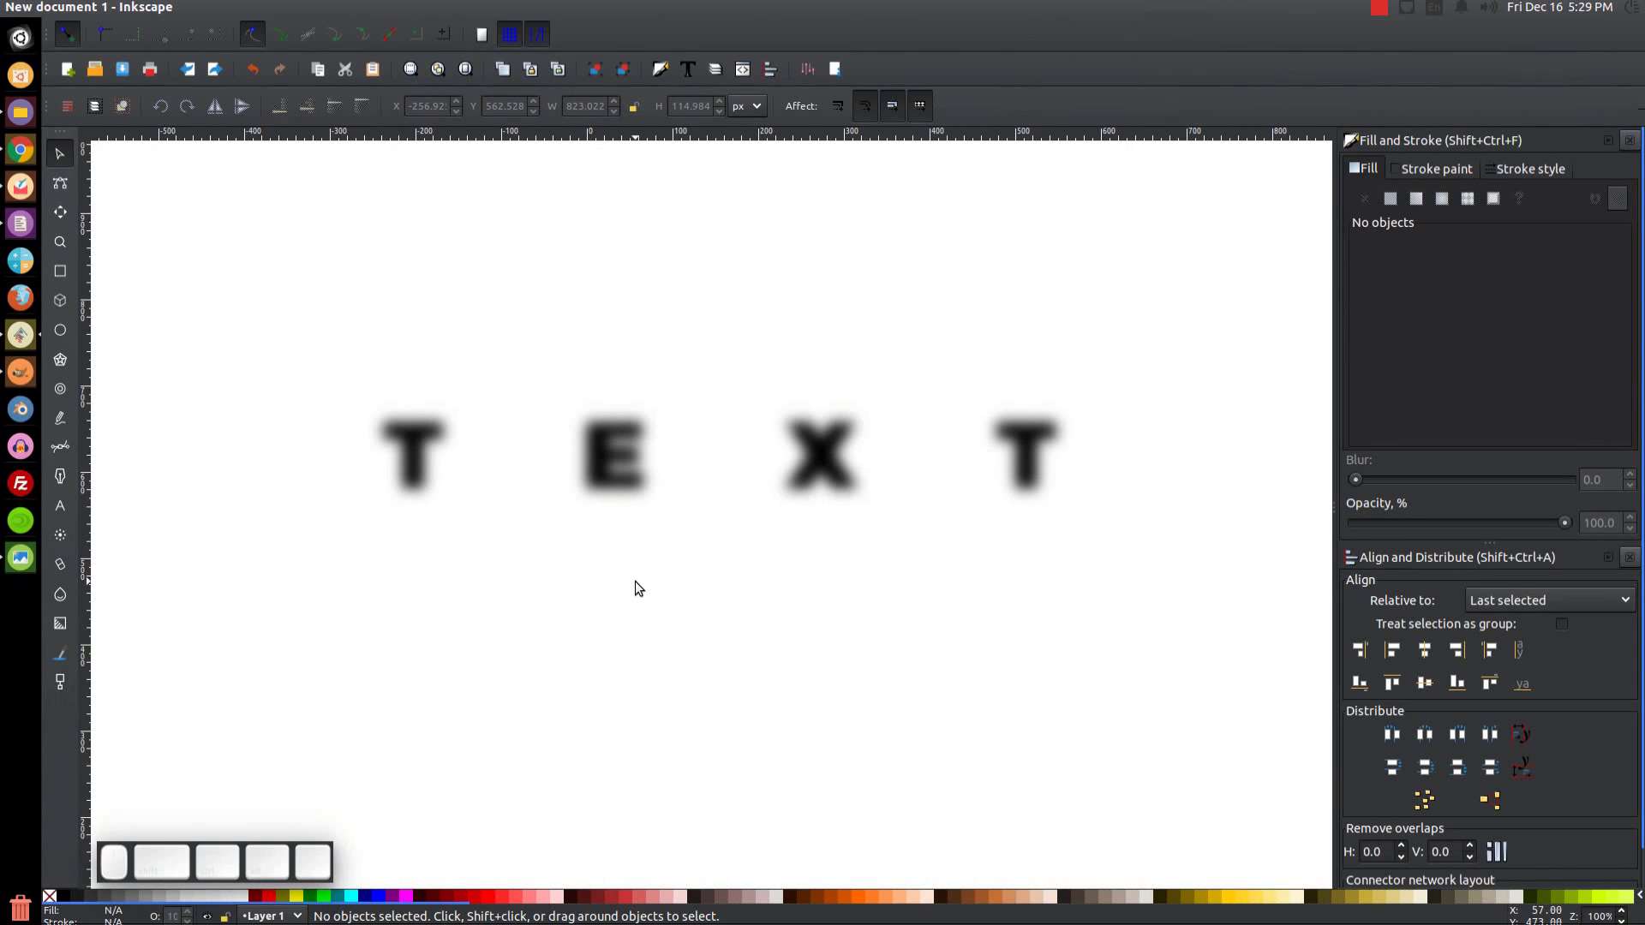
Add a new layer named Layer2 in the Layers panel.
left_click(715, 71)
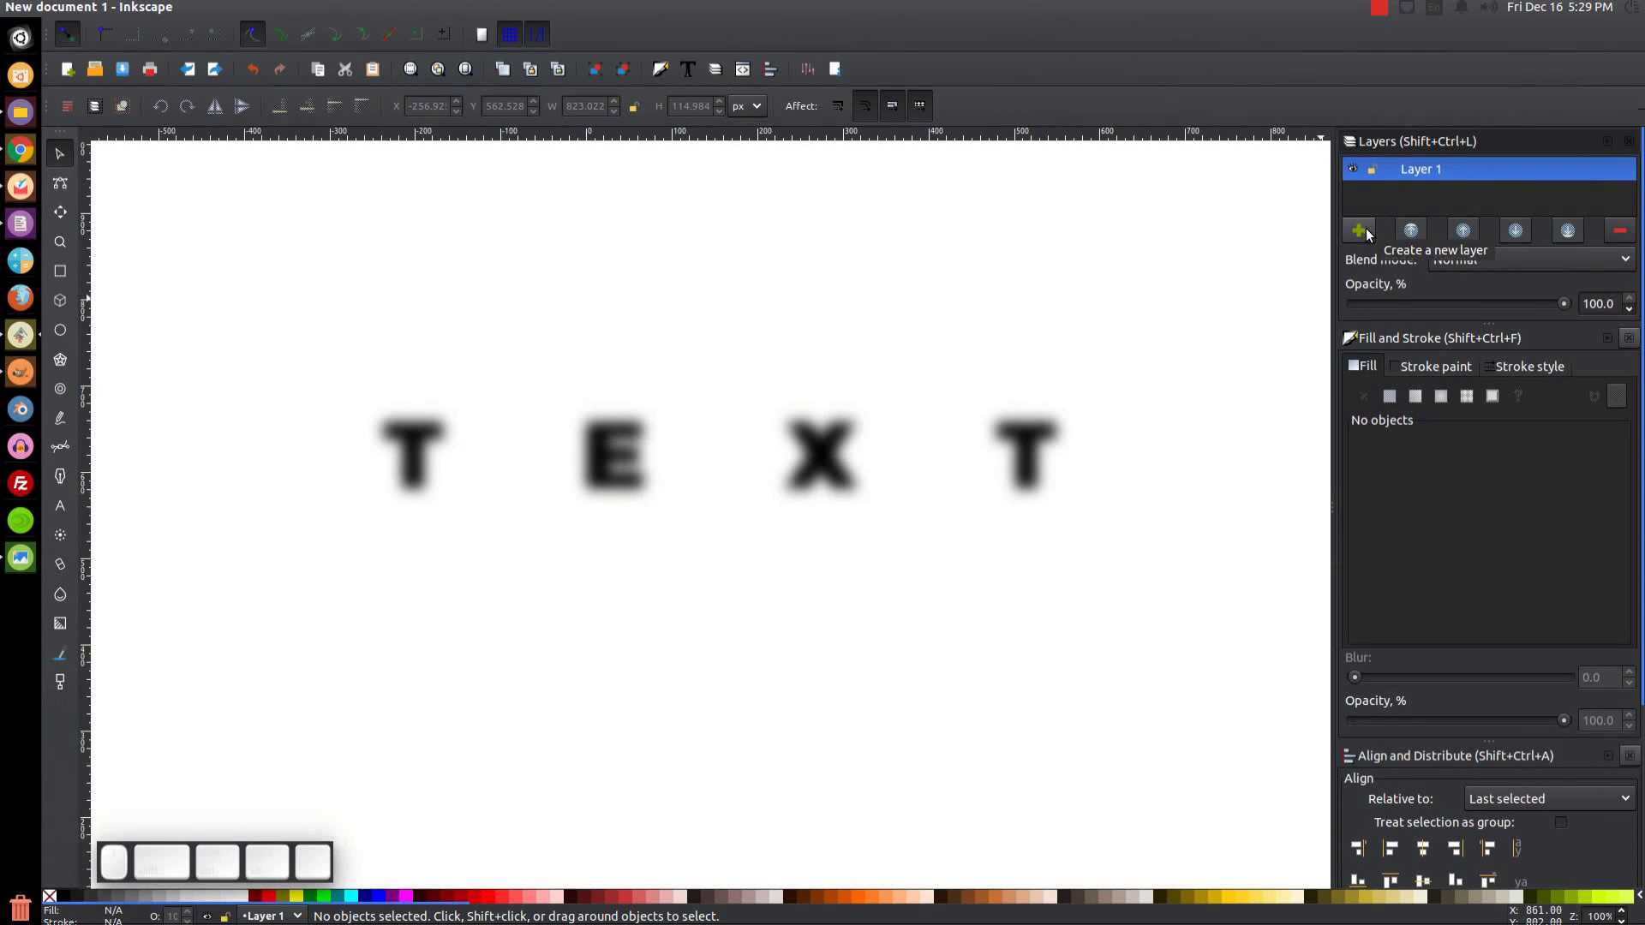
left_click(1366, 233)
left_click(866, 463)
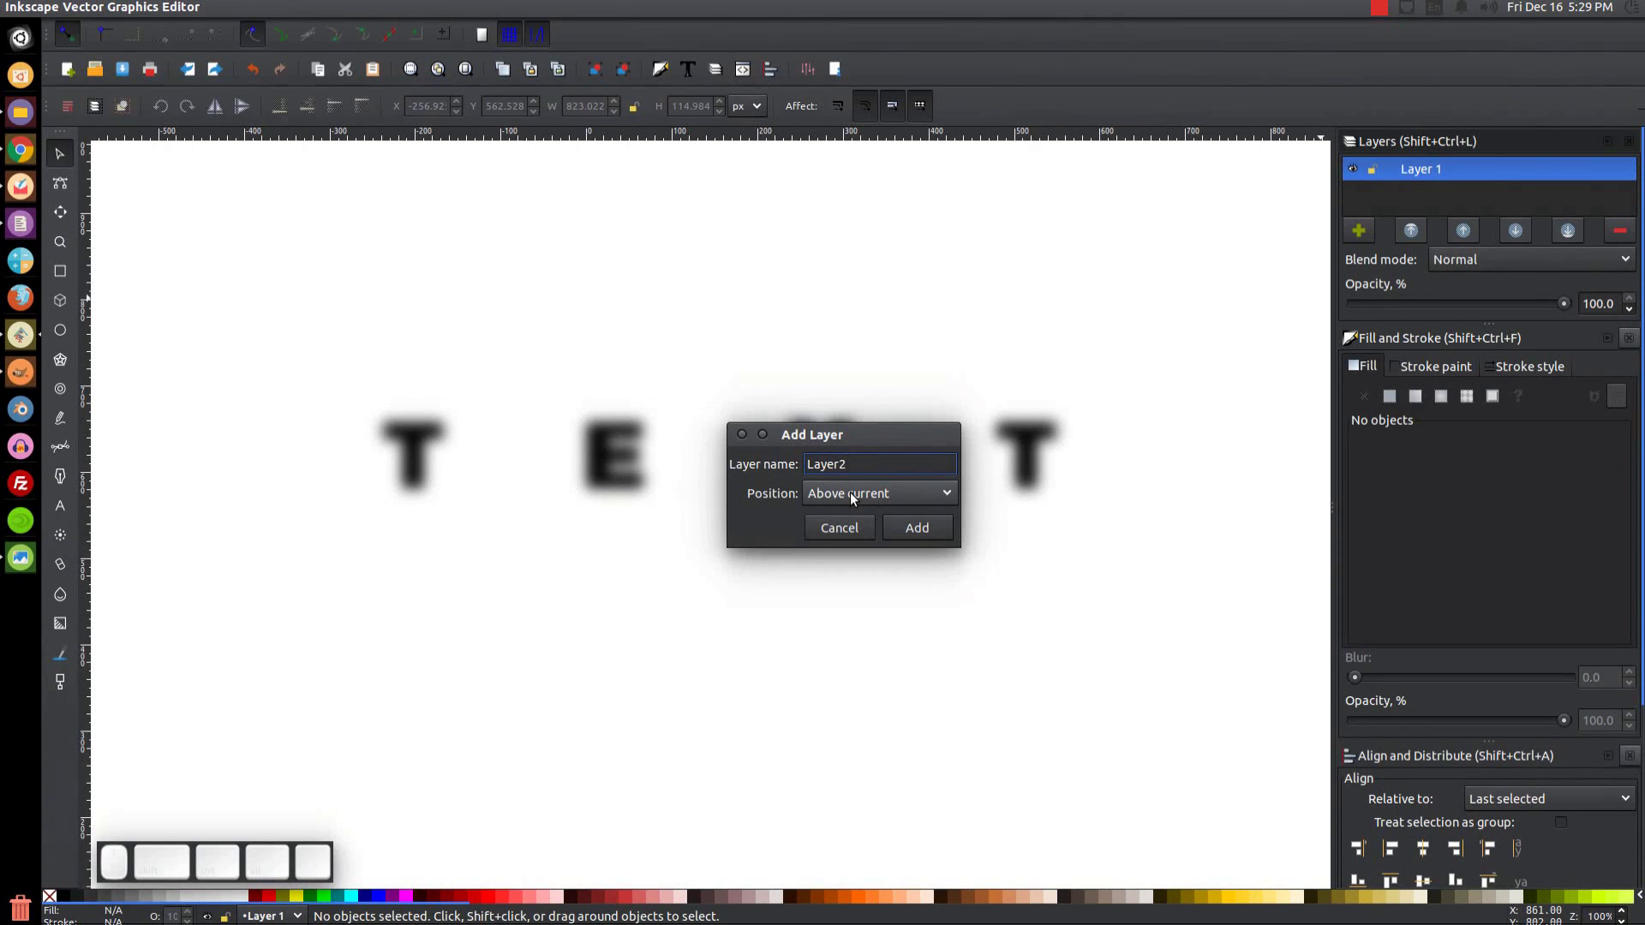
left_click(934, 532)
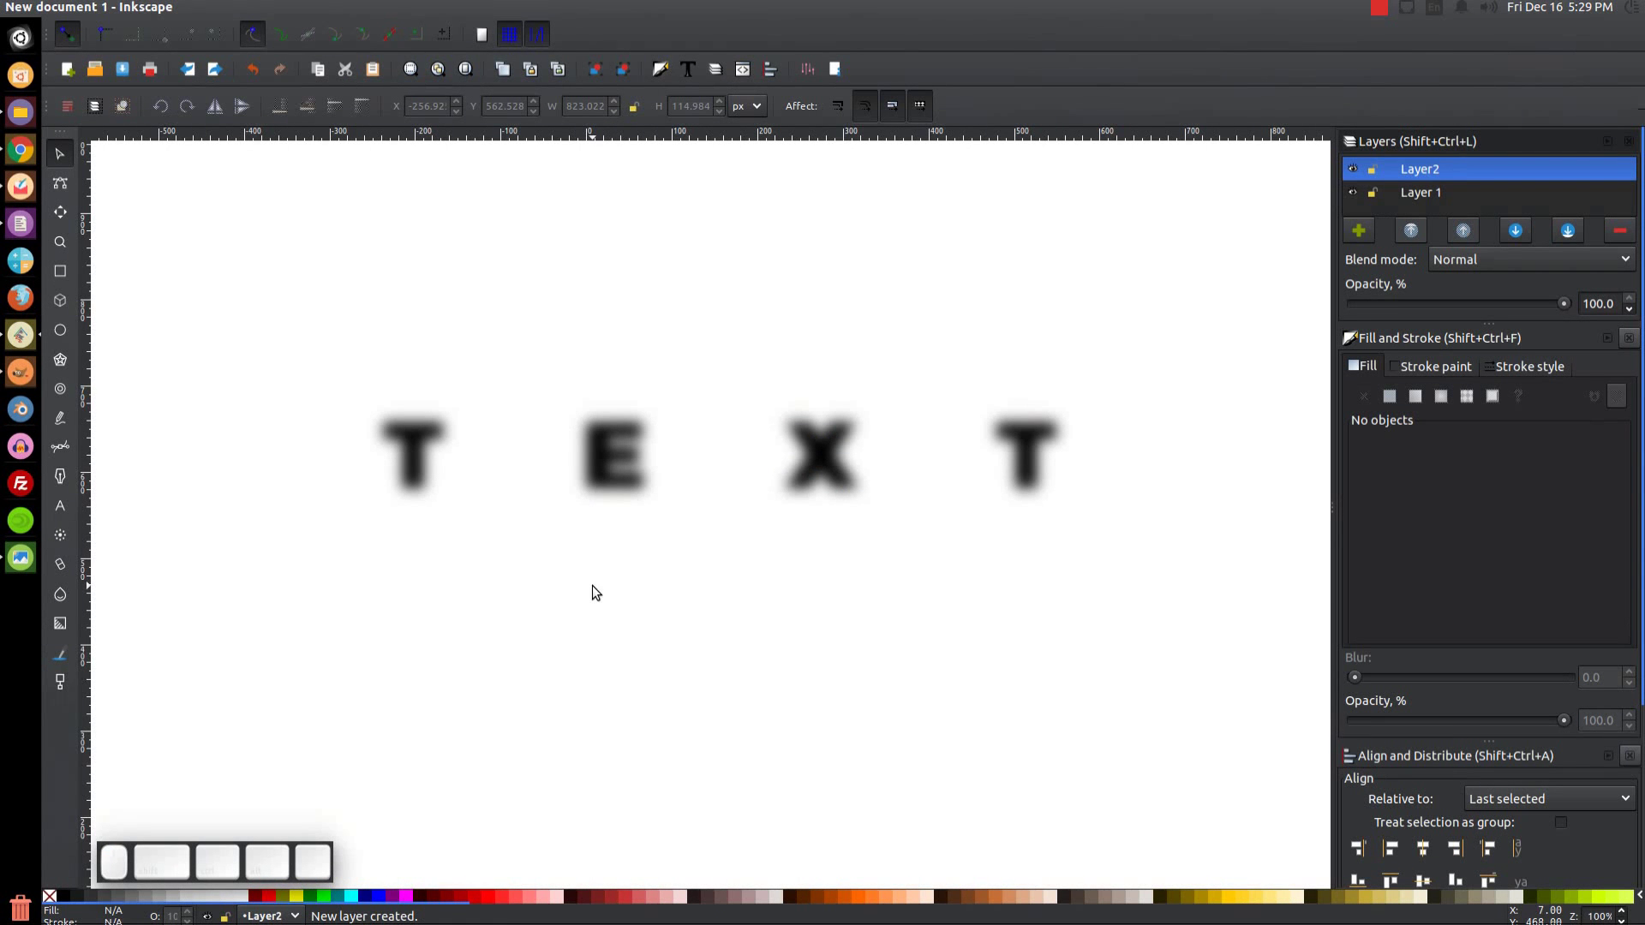
Draw a small black 14 × 14 px circle above the letters.
left_click(59, 337)
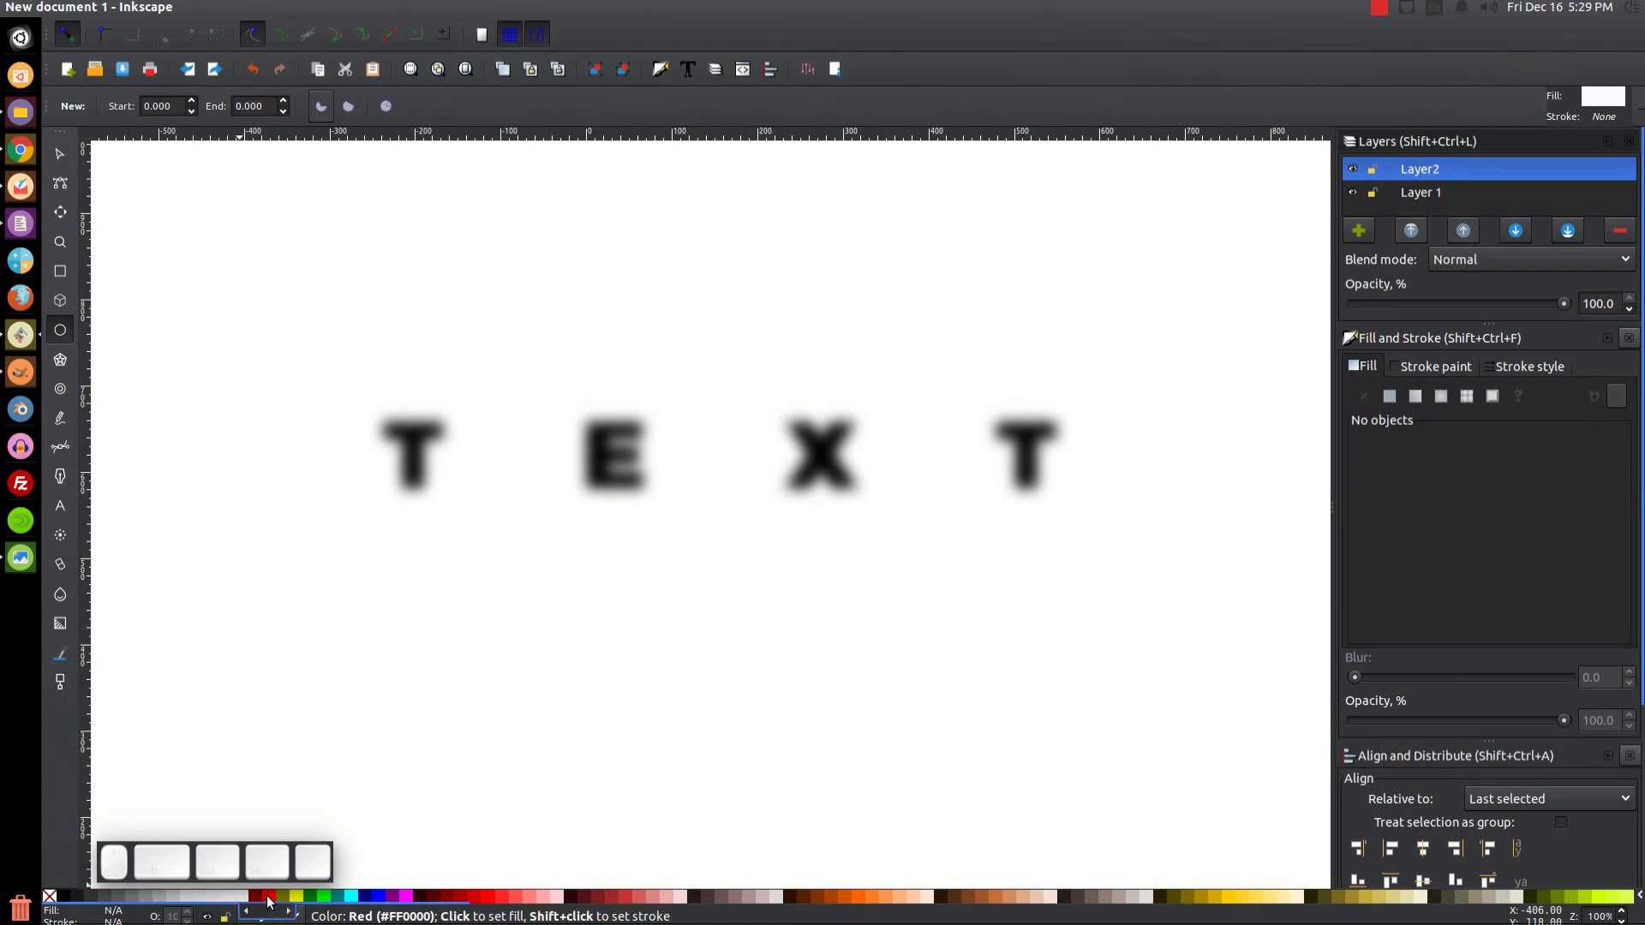
left_click(67, 900)
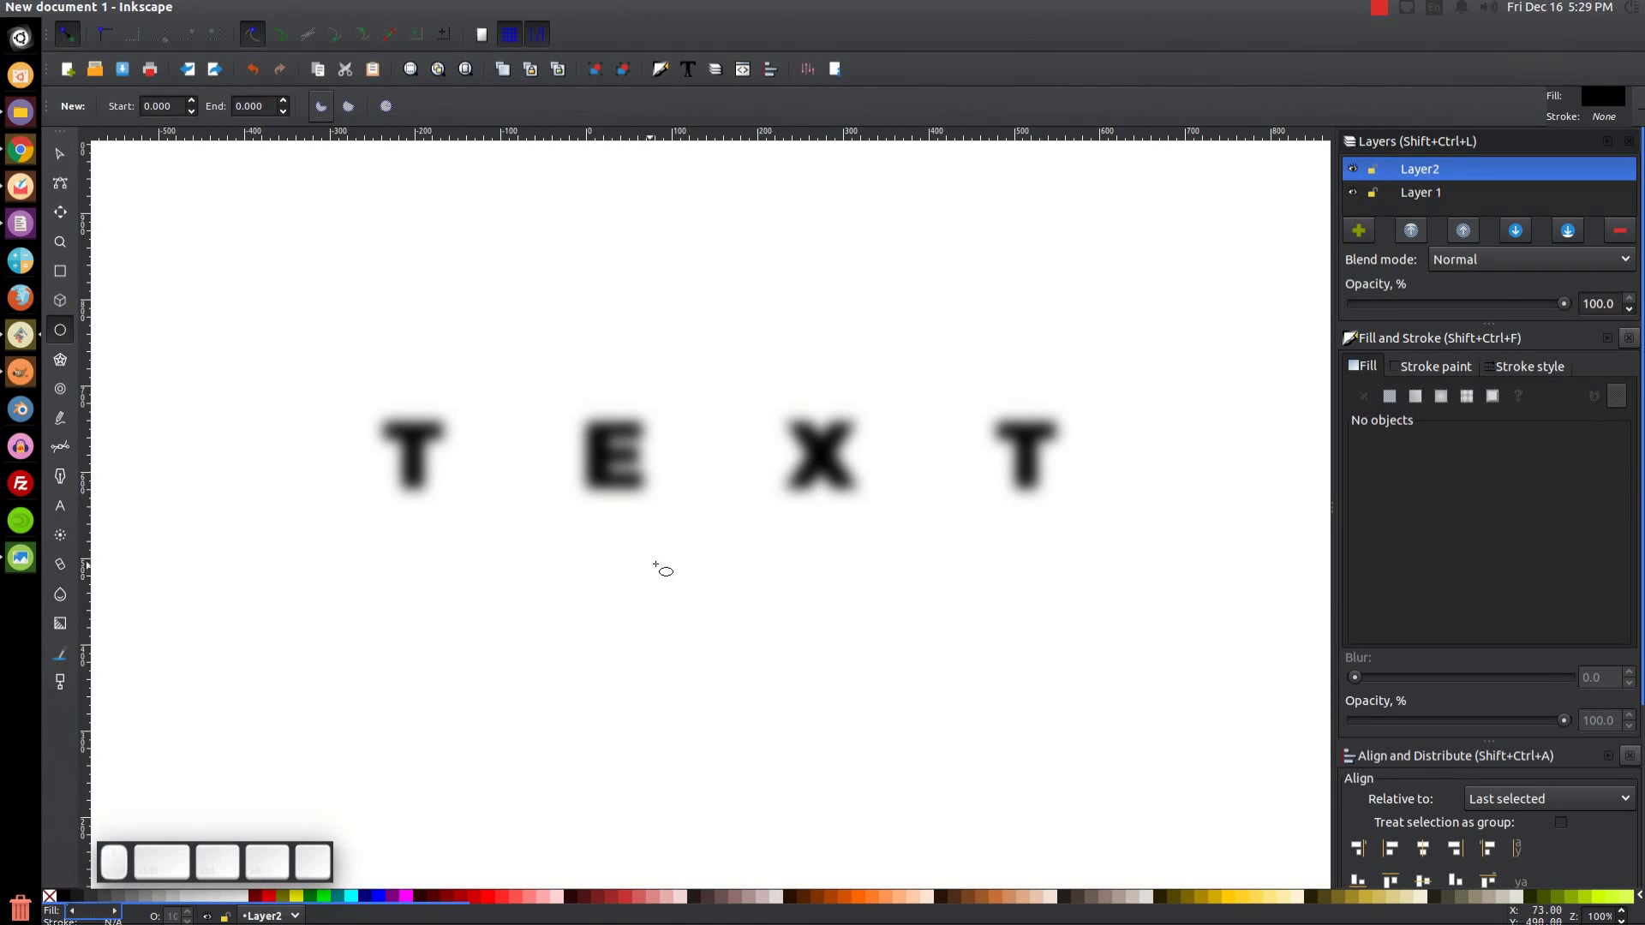
left_click_drag(618, 376, 622, 378)
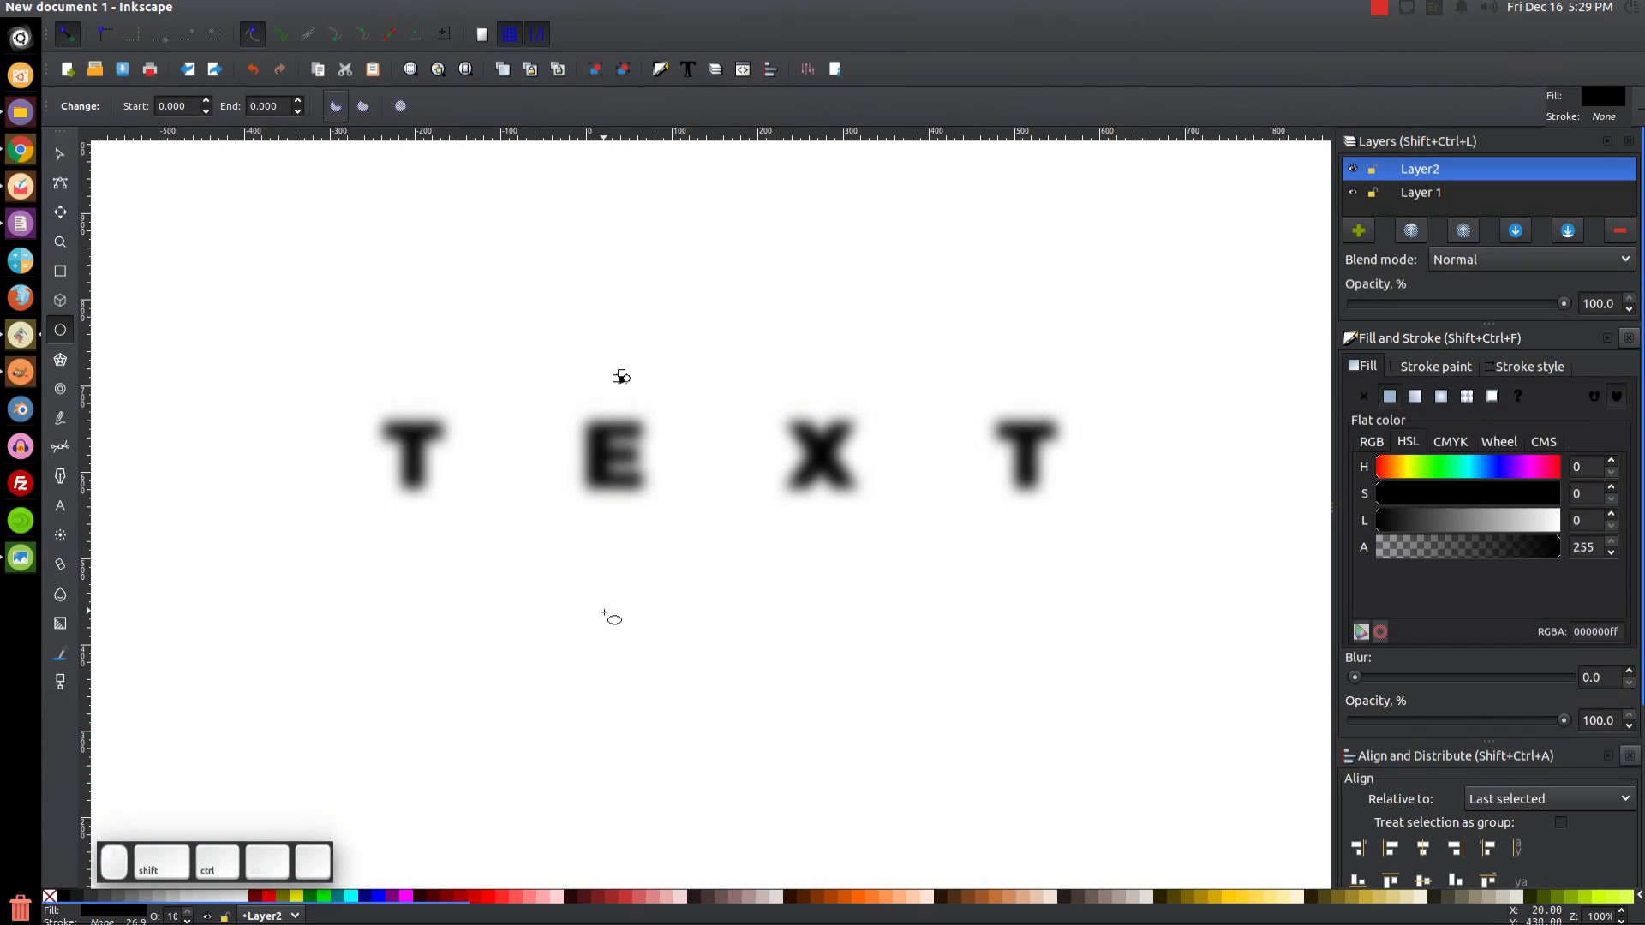
Convert the small black circle into a path.
left_click(55, 160)
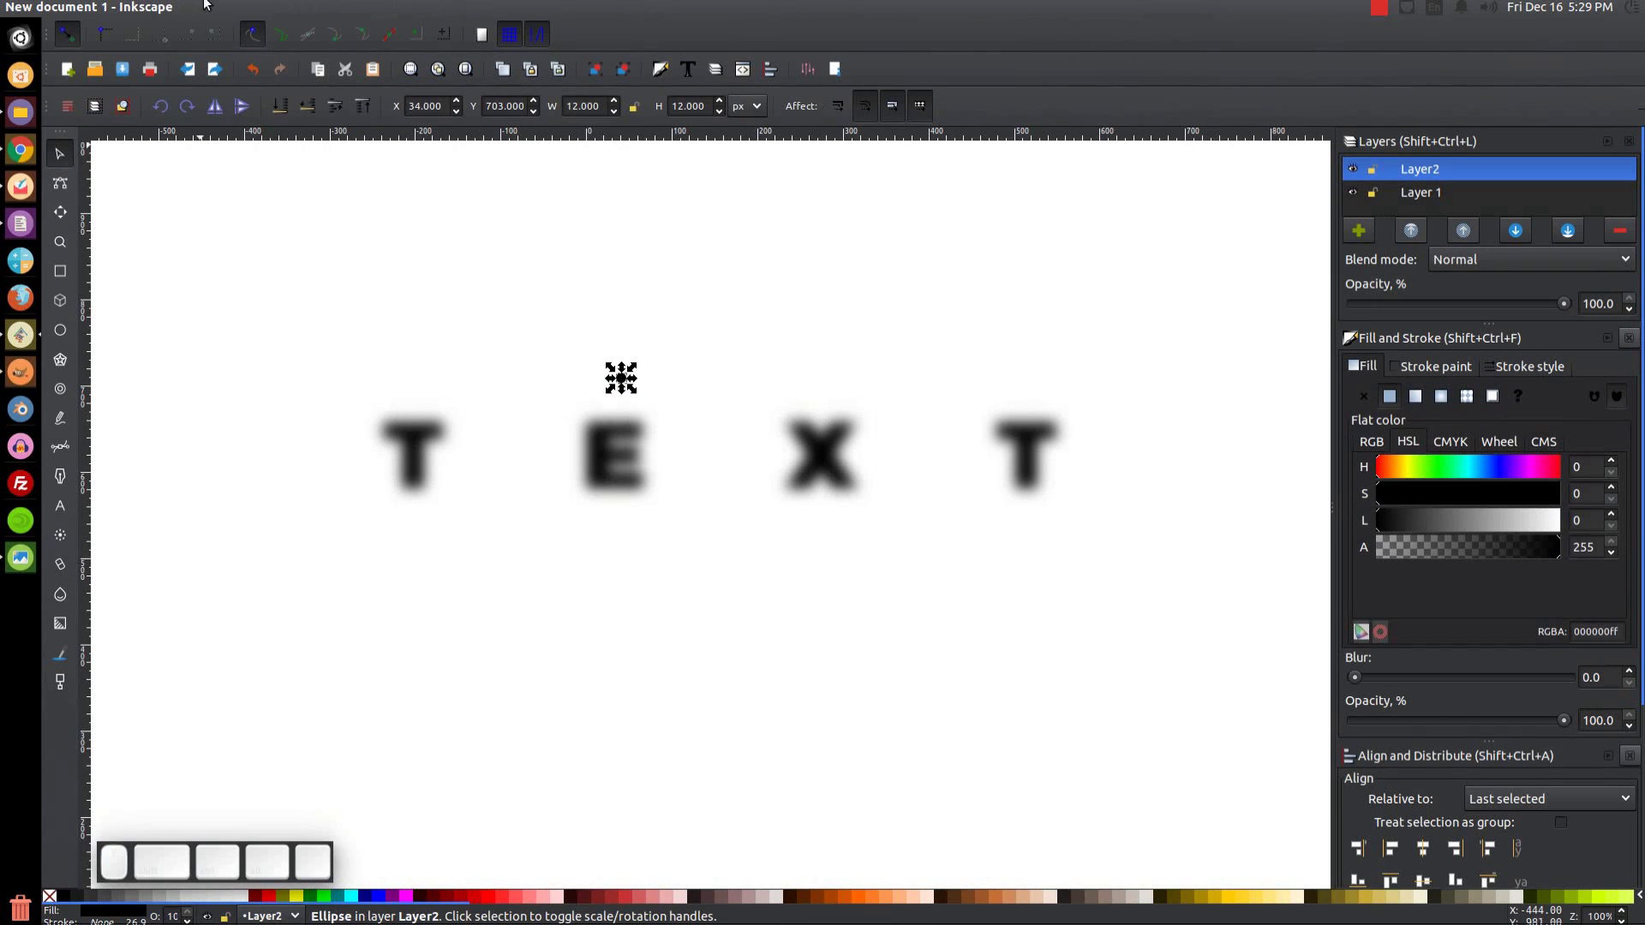
left_click(276, 9)
left_click(289, 27)
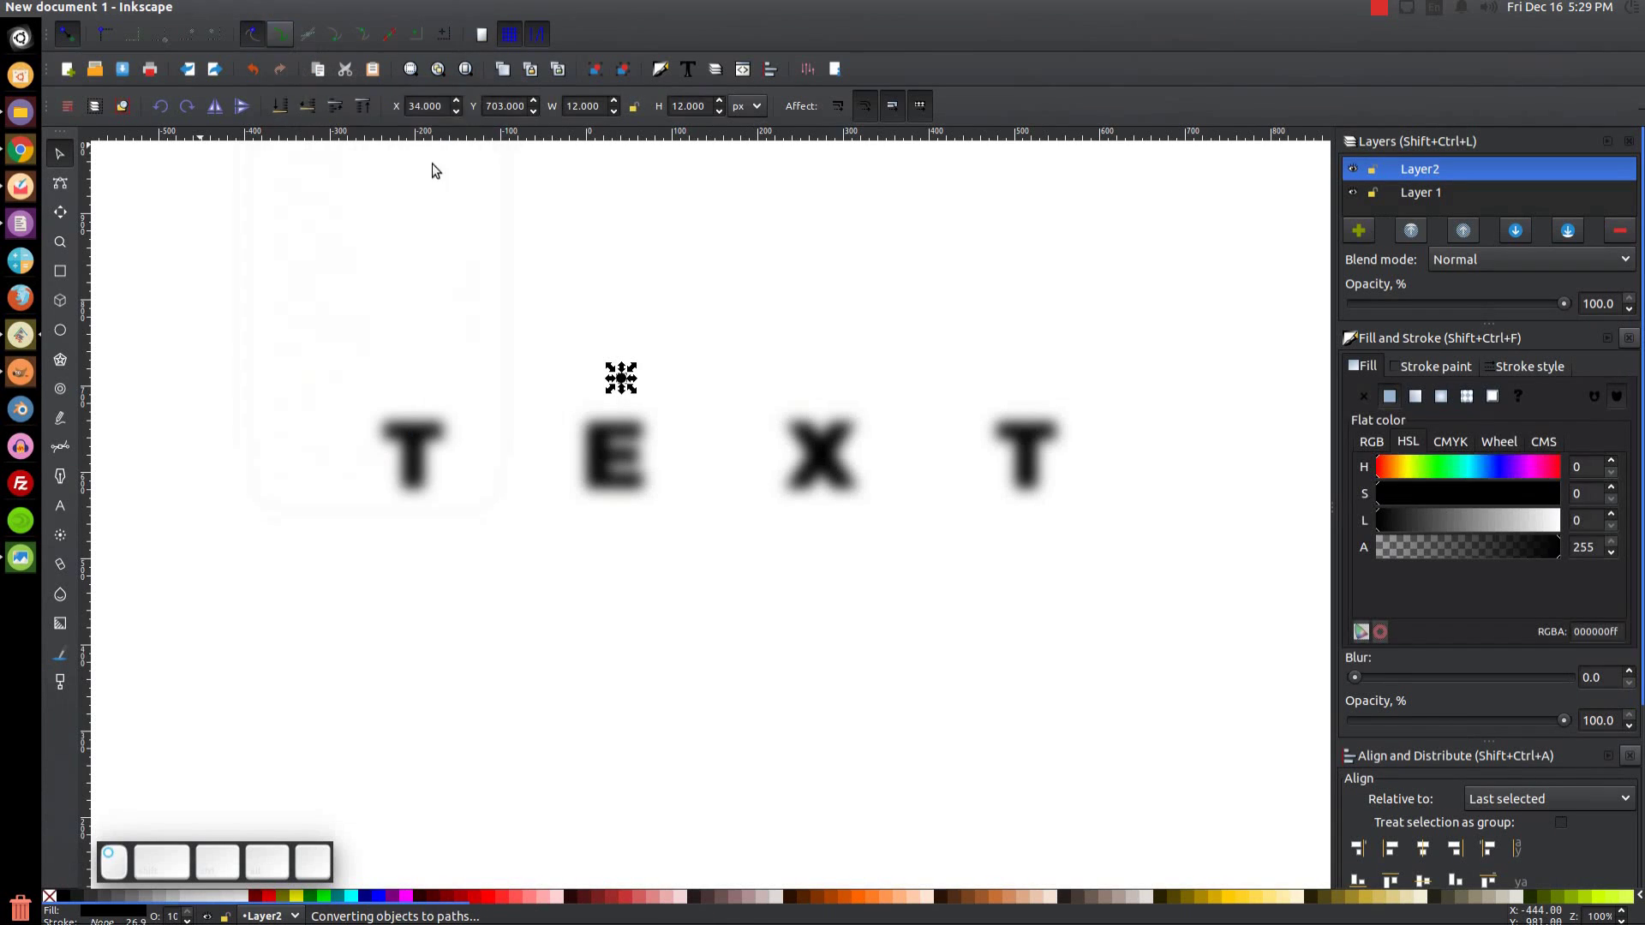
Align the dot to the blurred TEXT's left and top edges, then deselect.
key("shift")
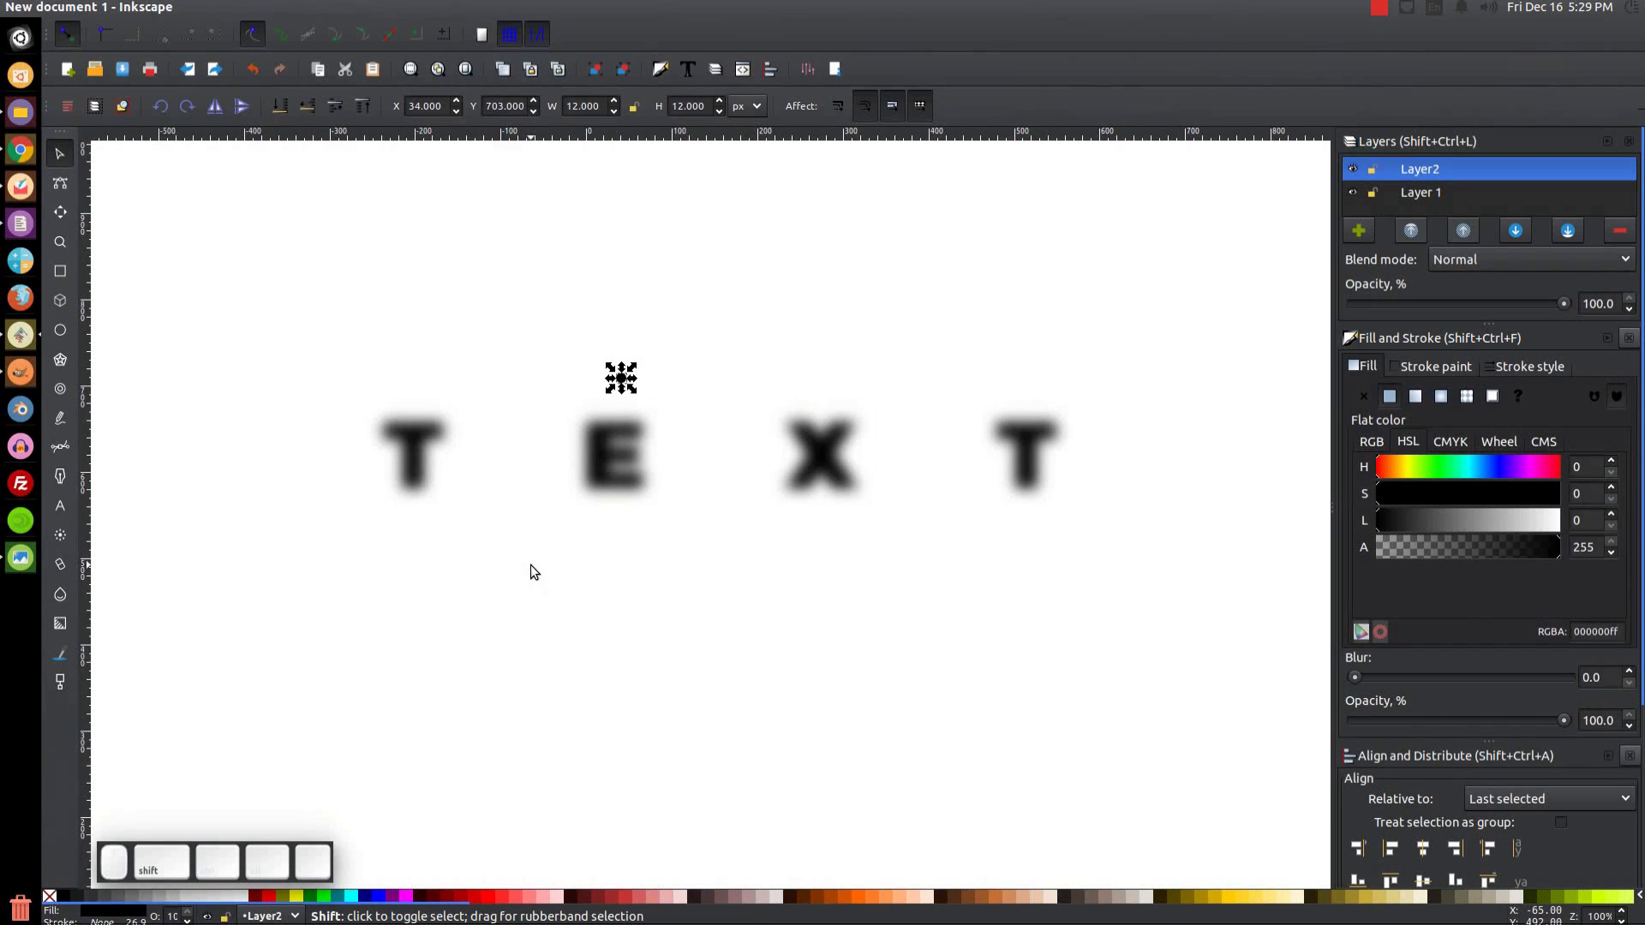
left_click(409, 430, "shift")
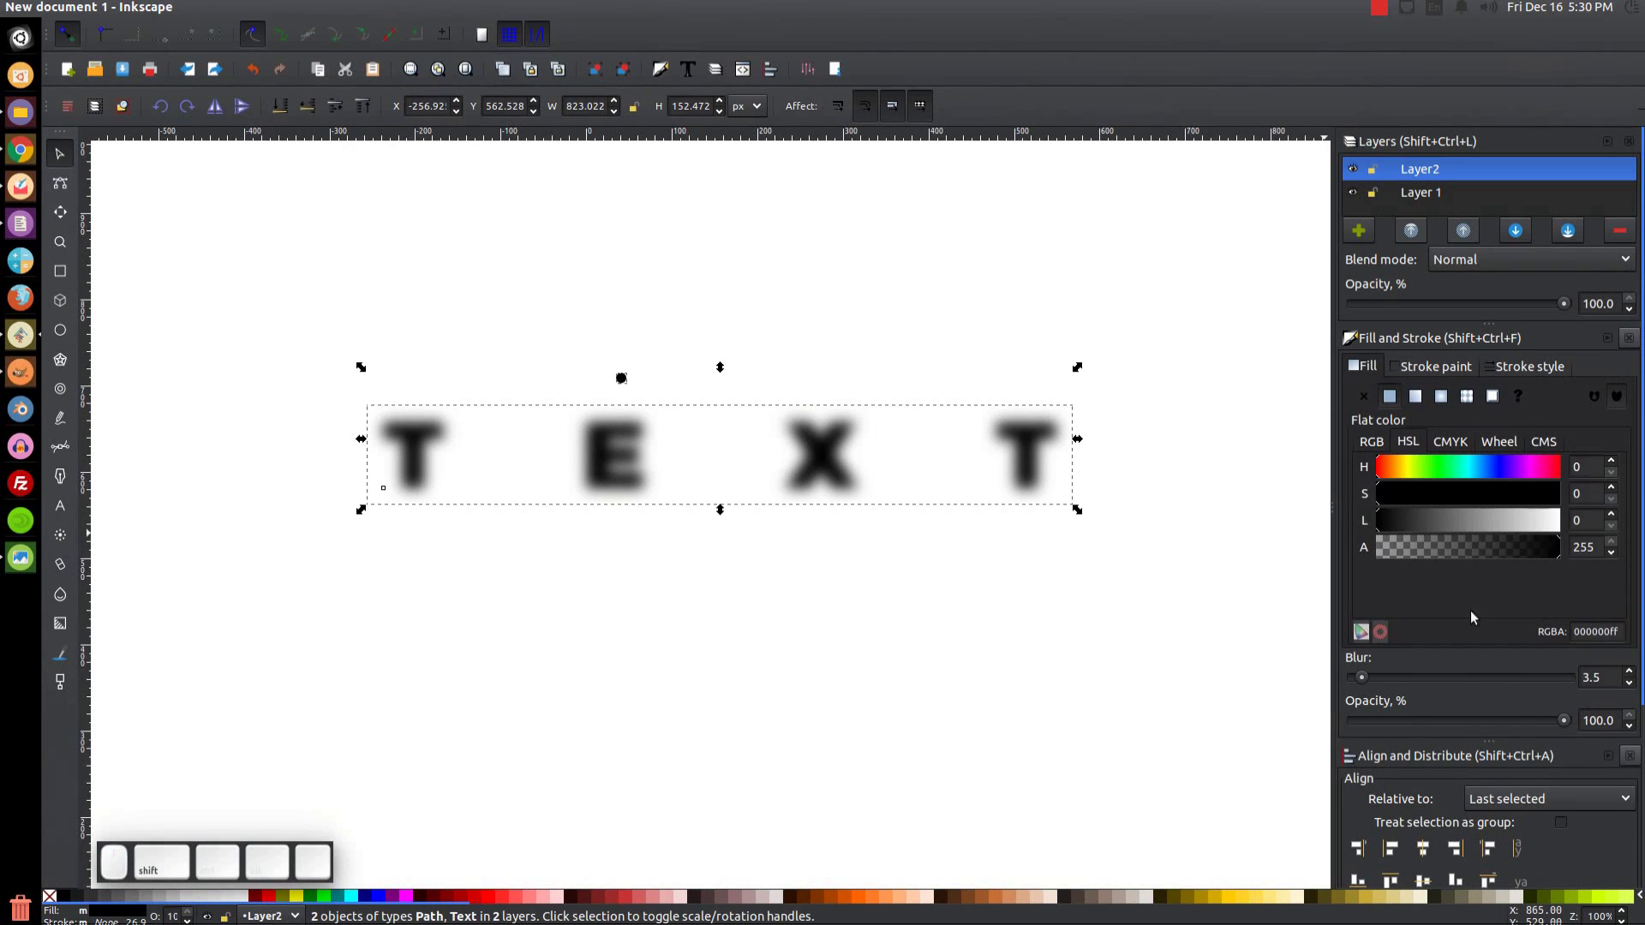
left_click_drag(1640, 668, 1637, 840)
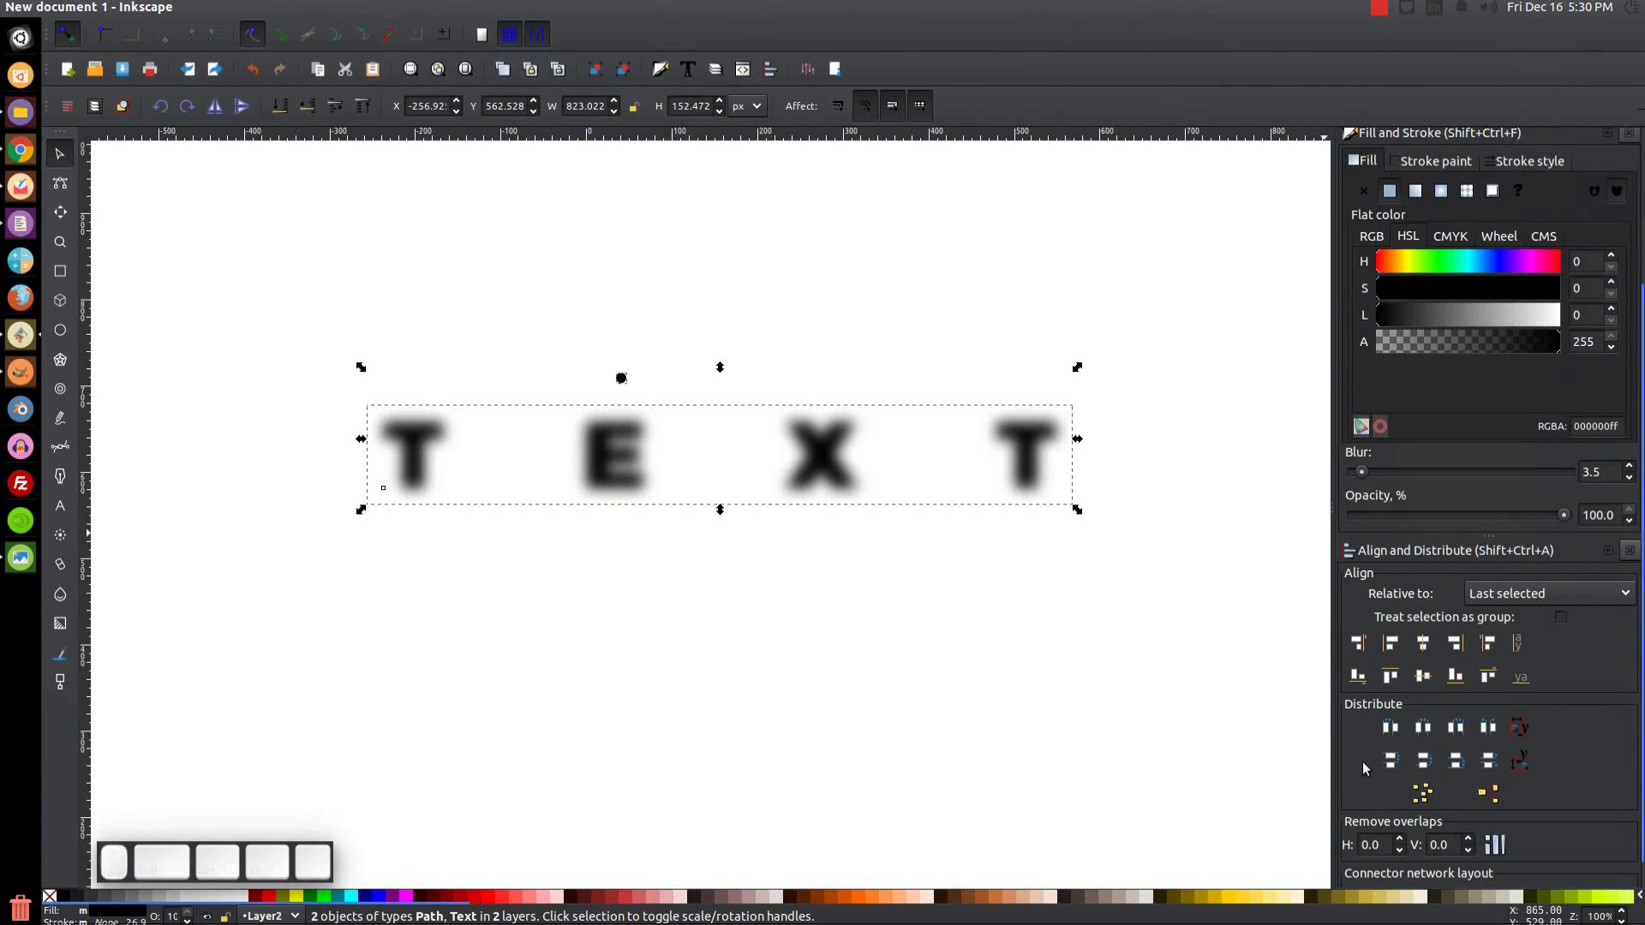
left_click(1389, 658)
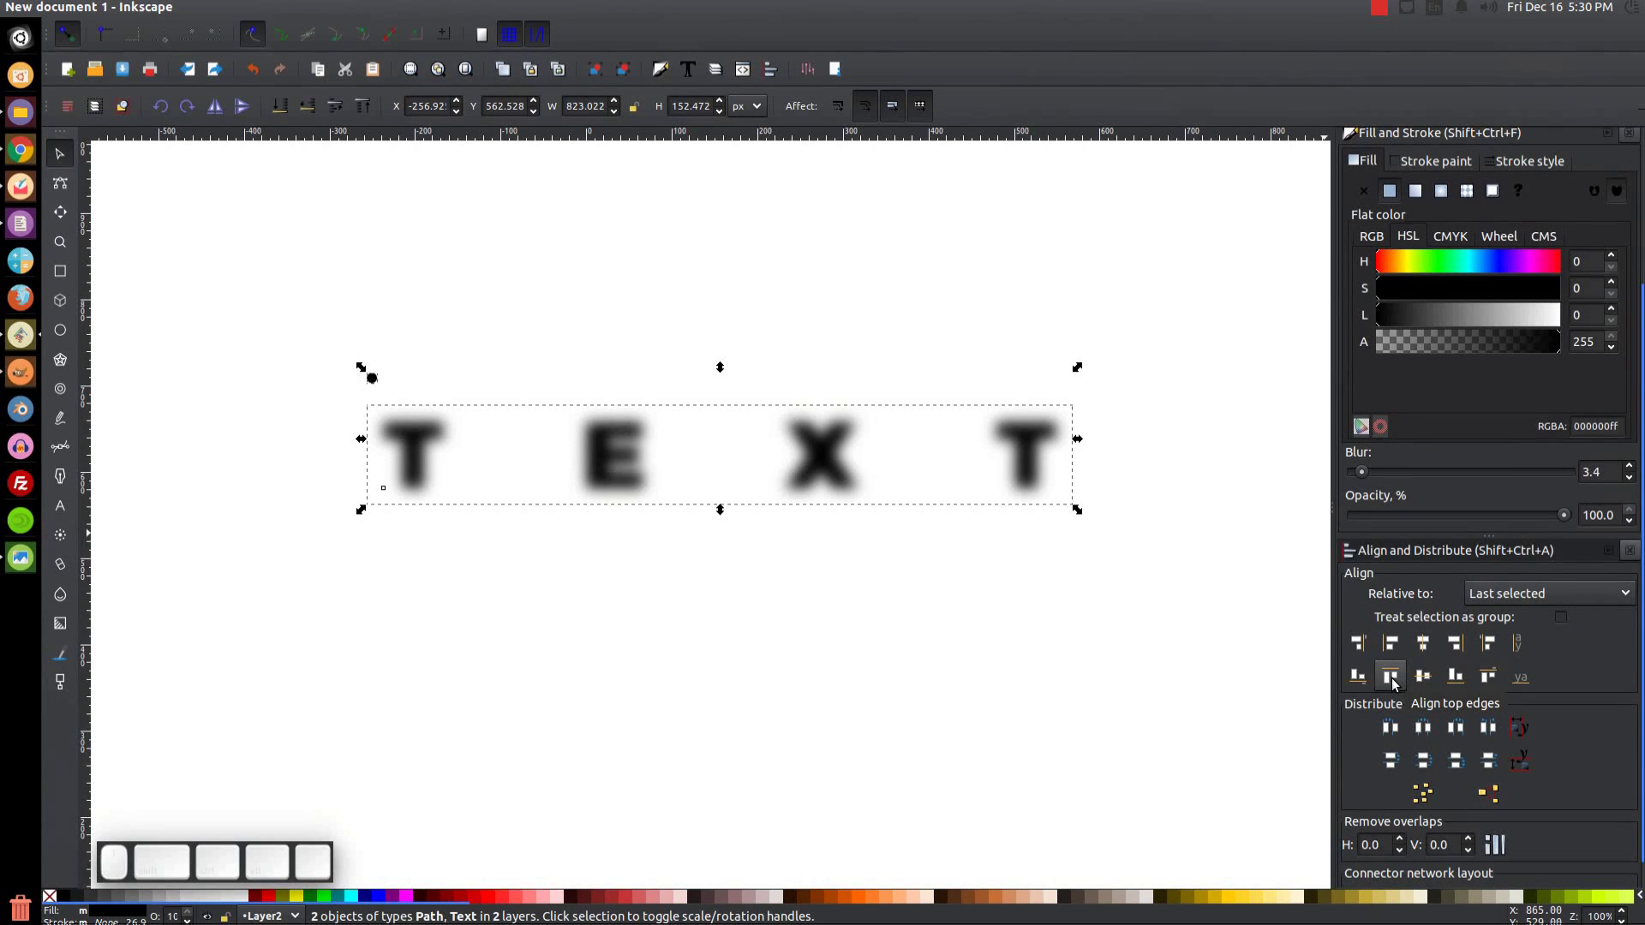
left_click(1391, 677)
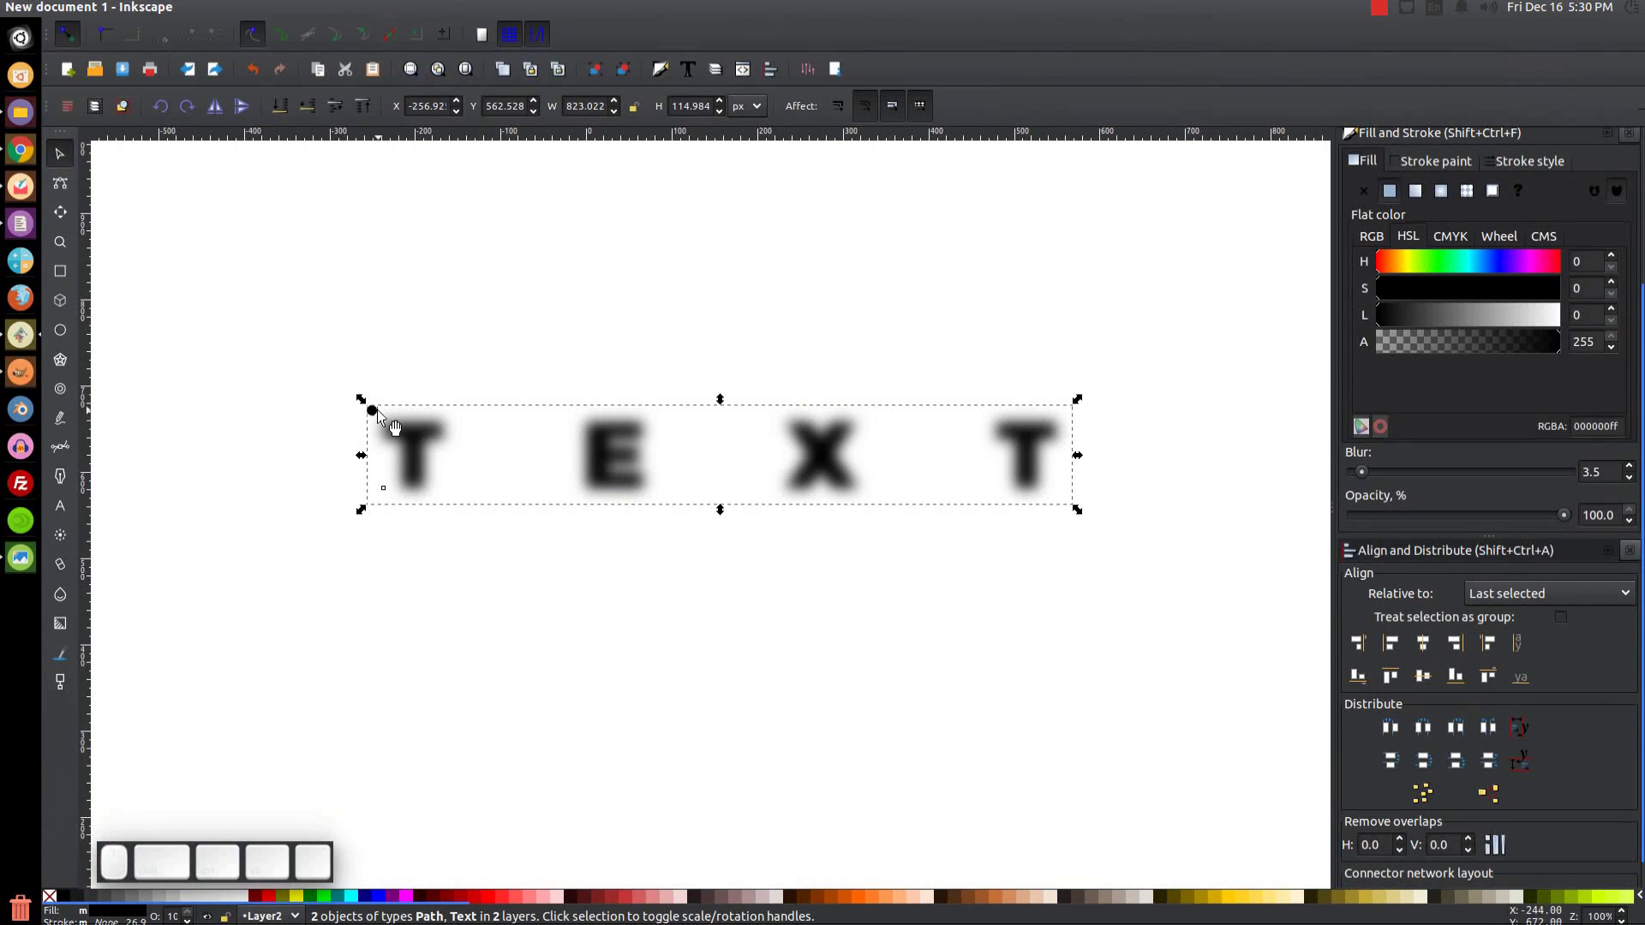
left_click(763, 351)
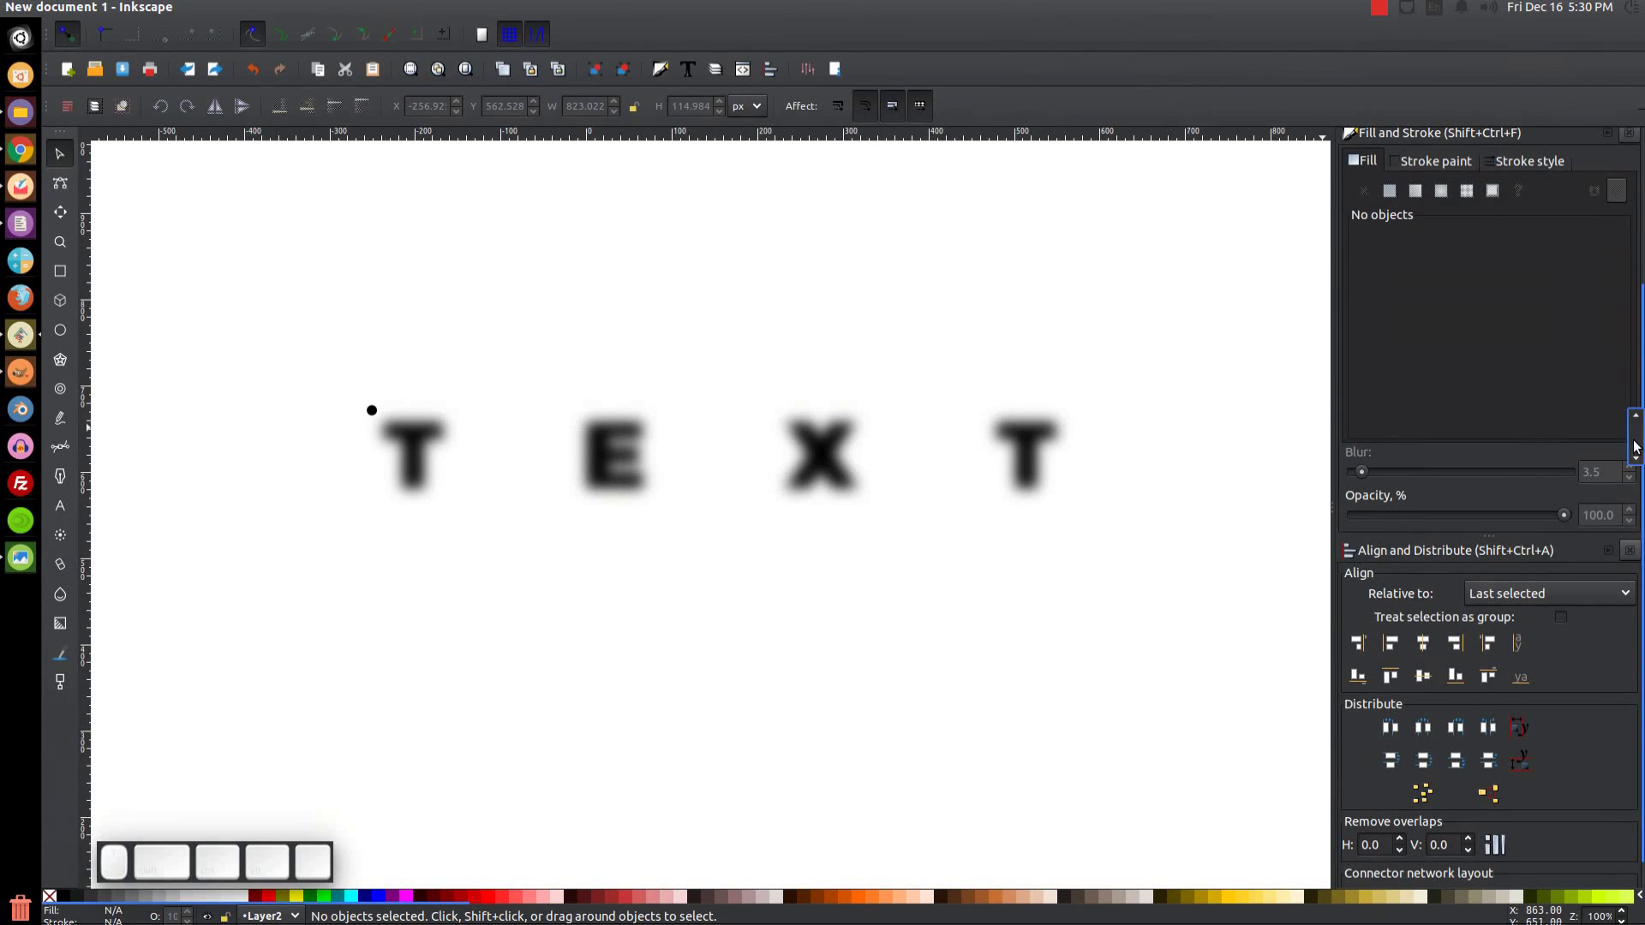
key("shift+ctrl+l")
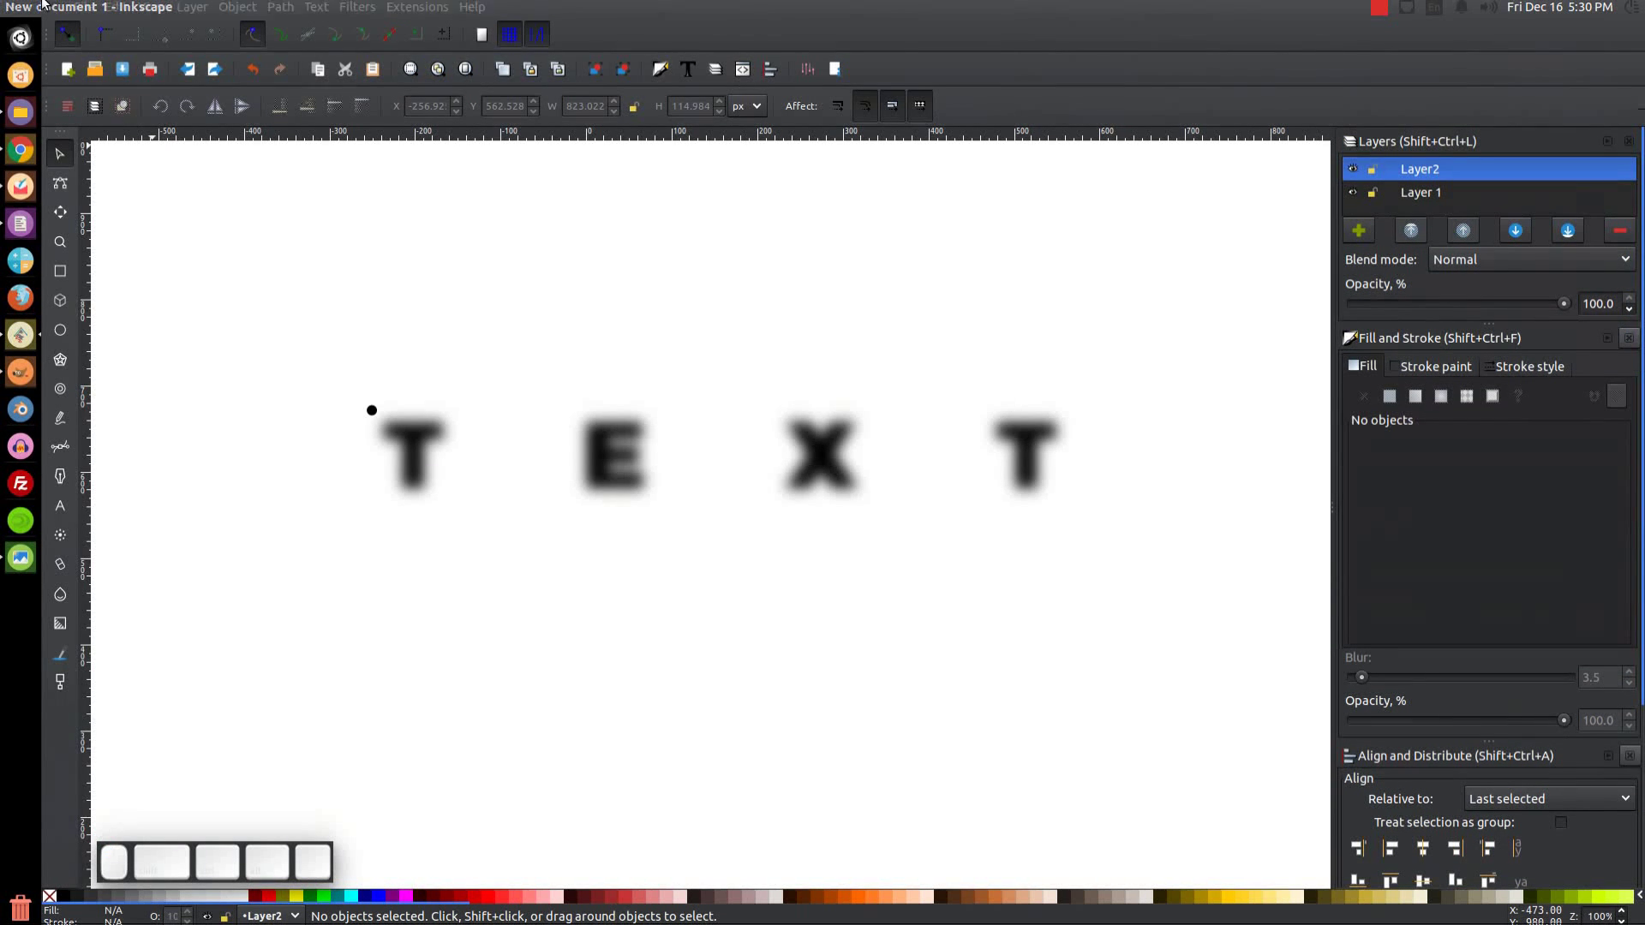
Set Create Tiled Clones to trace the drawing's colour into clone size, then select the blurred TEXT.
left_click(113, 9)
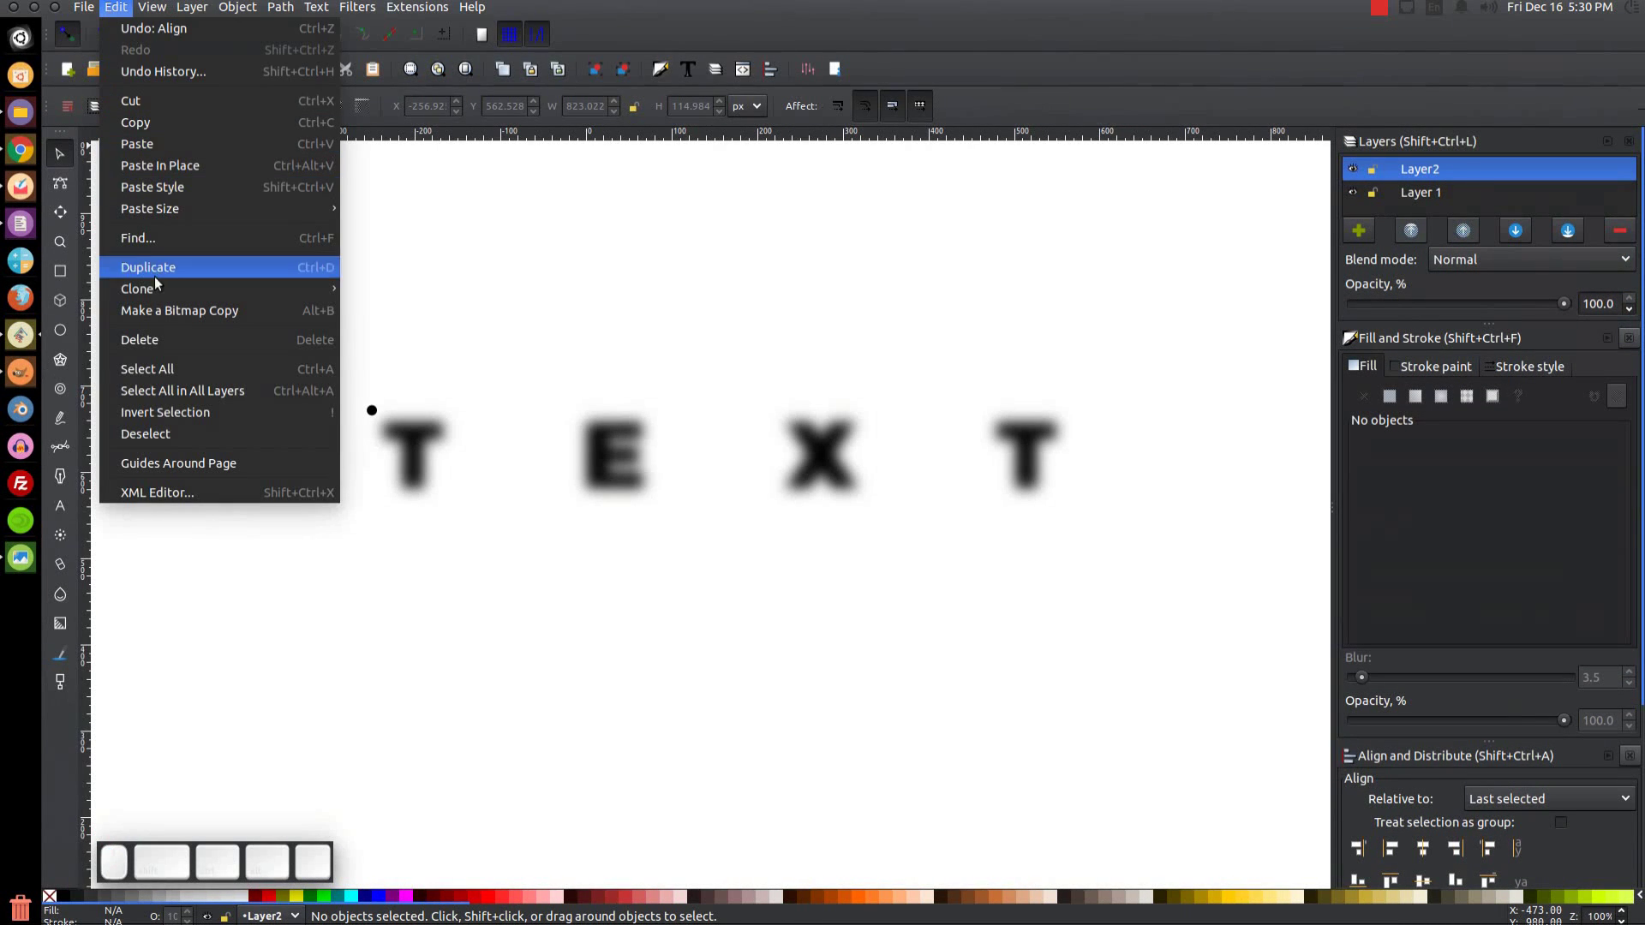
mouse_move(156, 291)
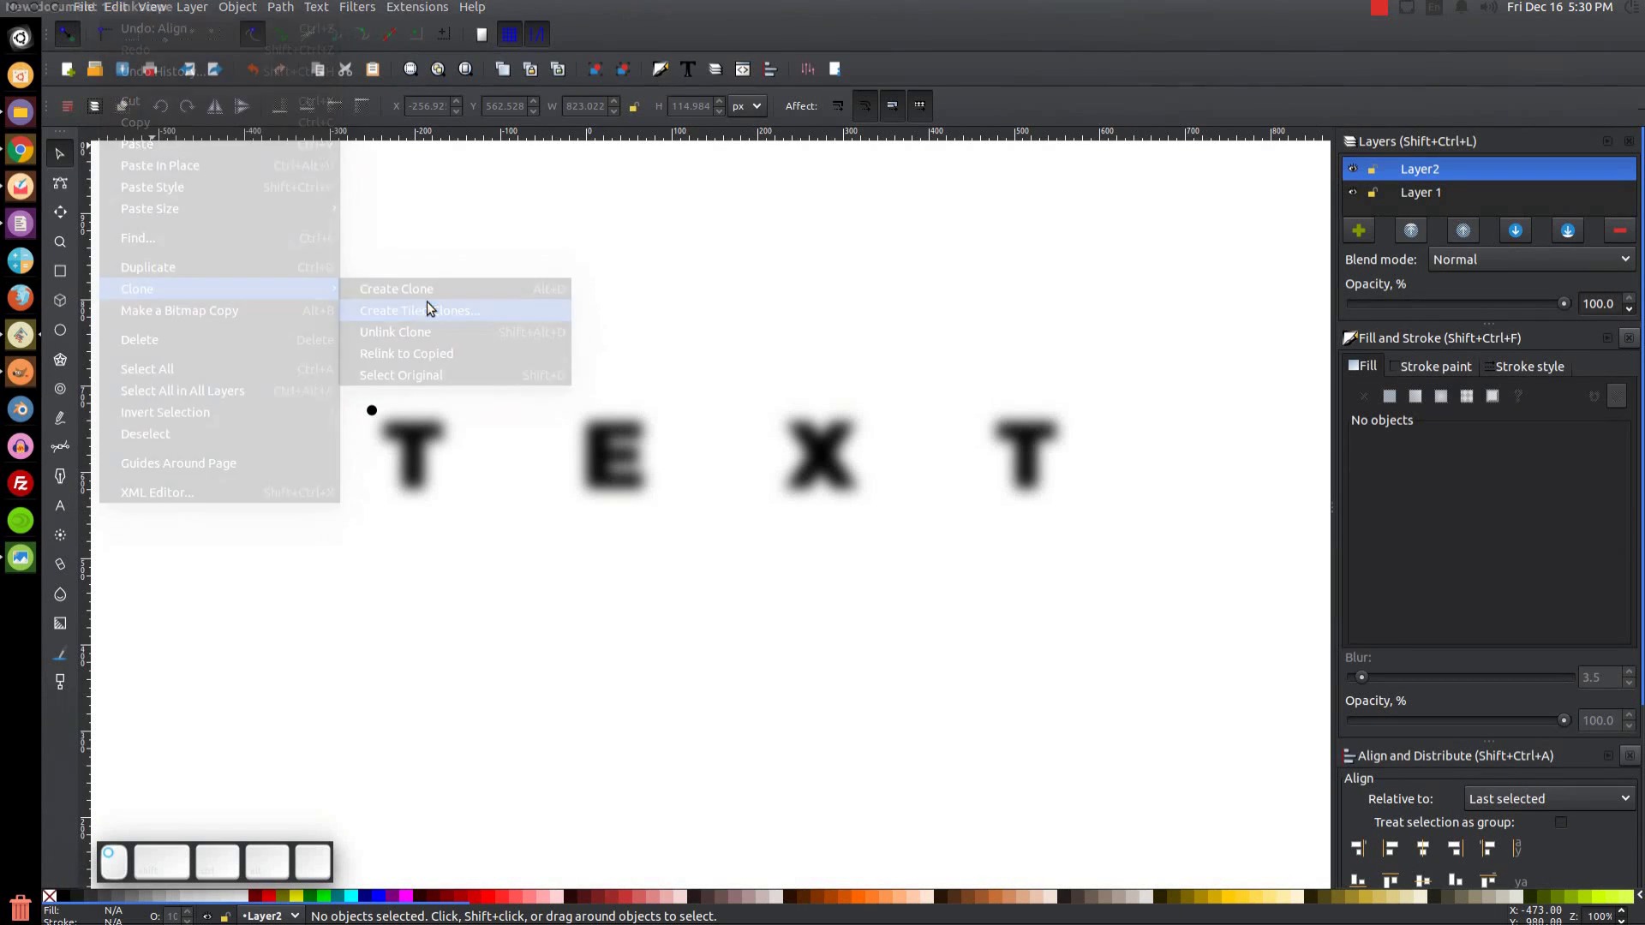
left_click(428, 308)
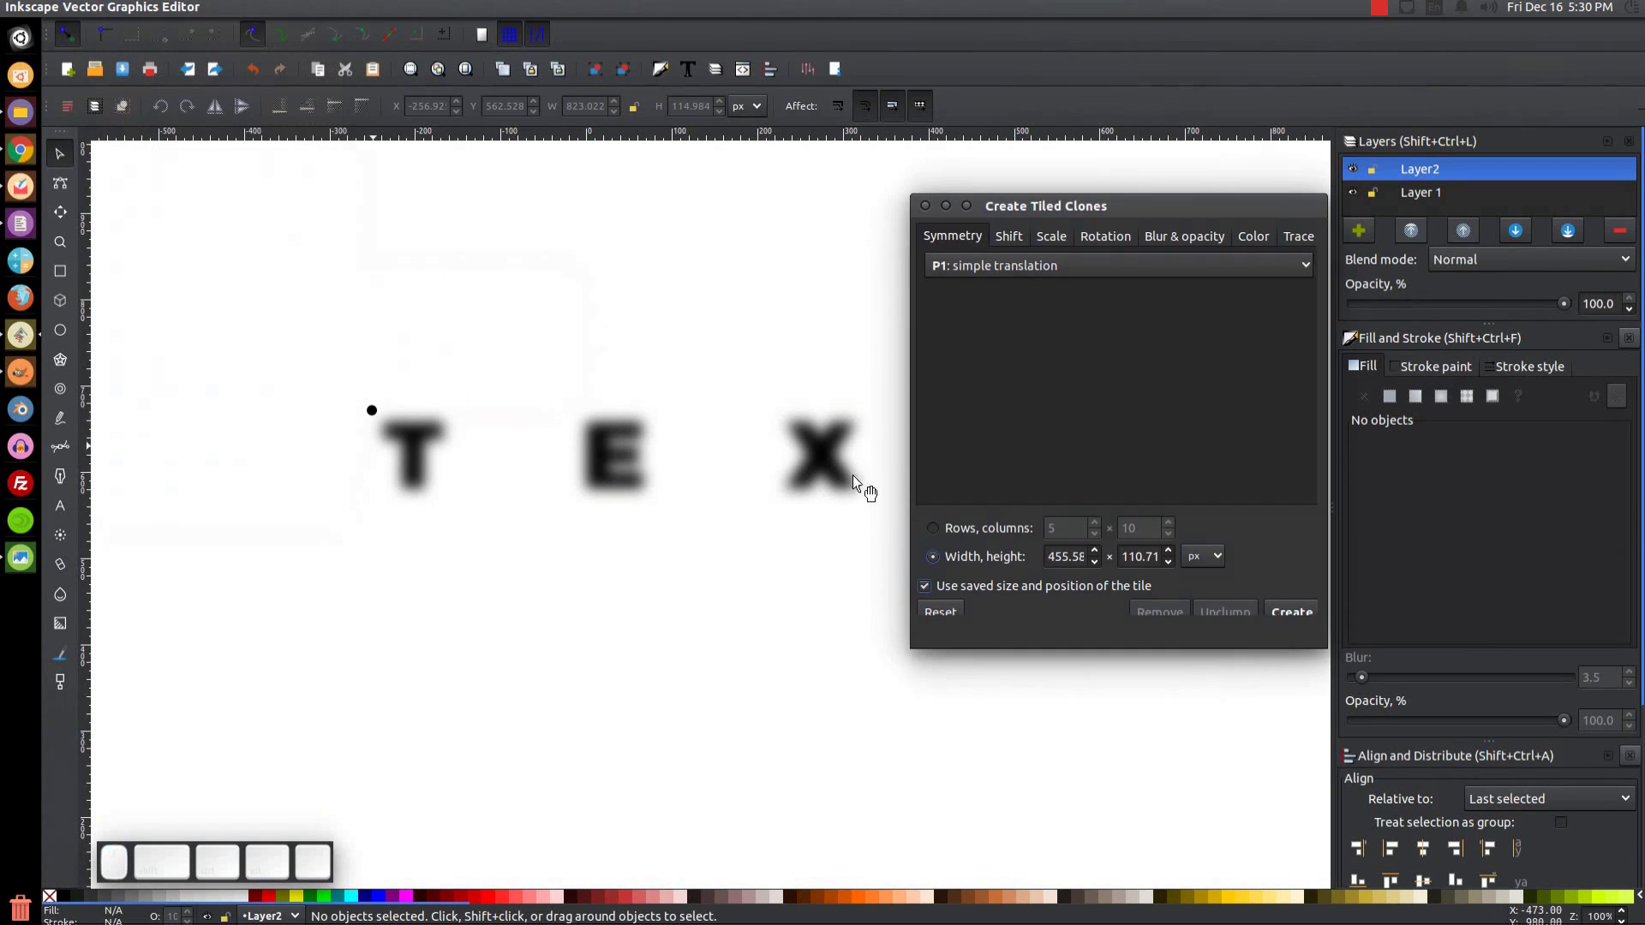
left_click(1301, 240)
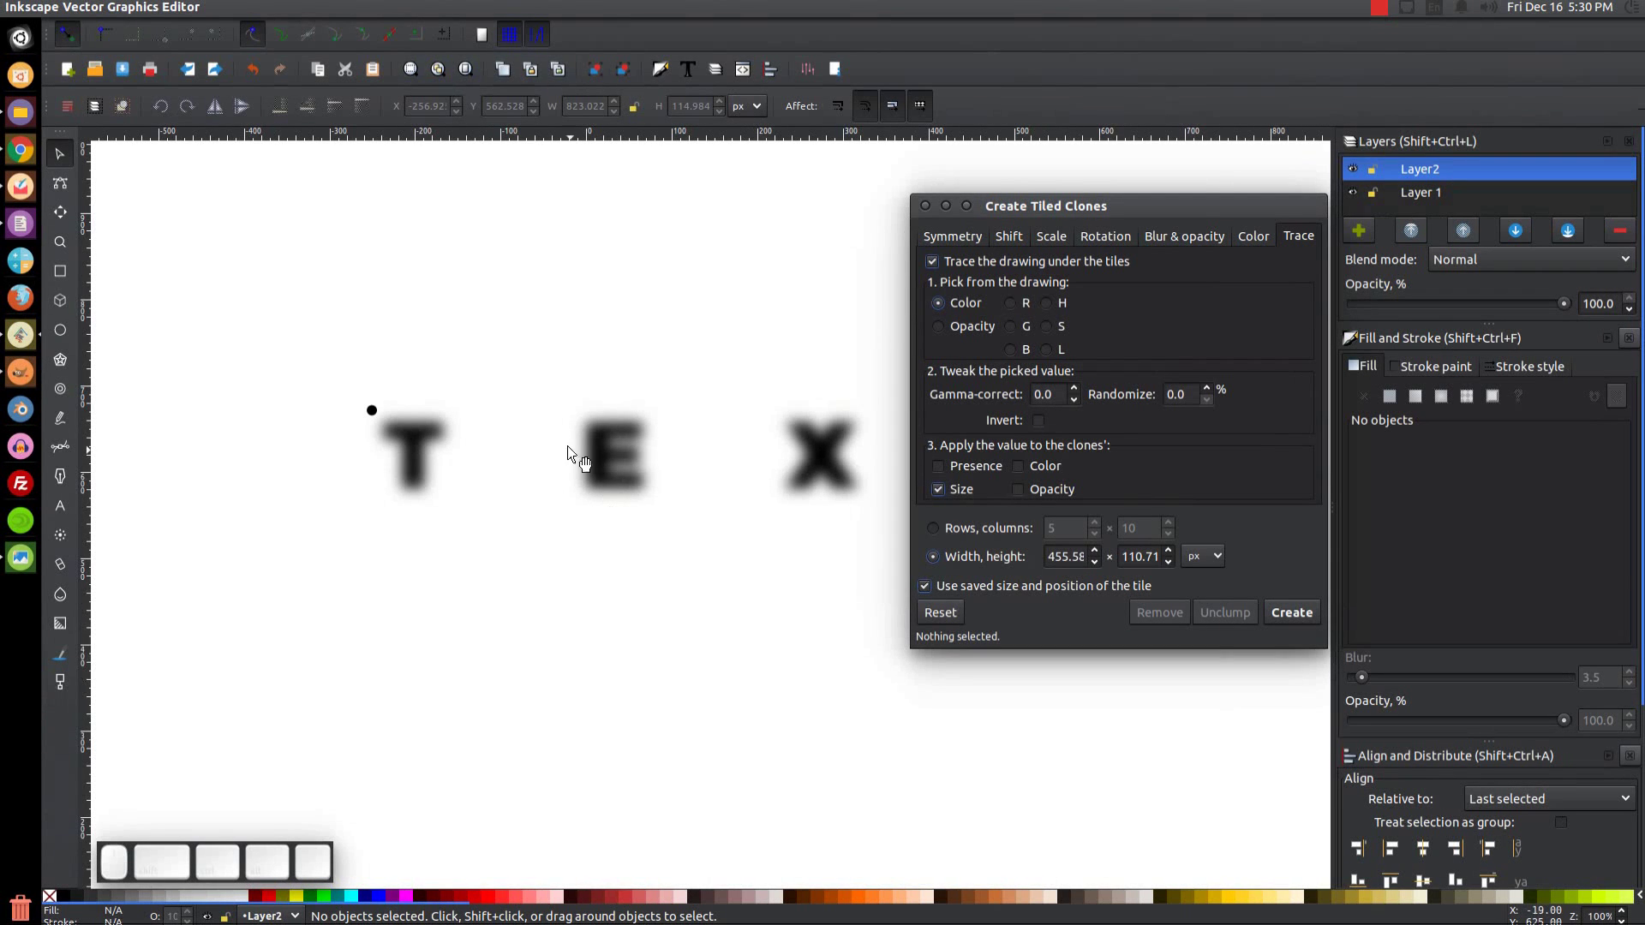
left_click(636, 434)
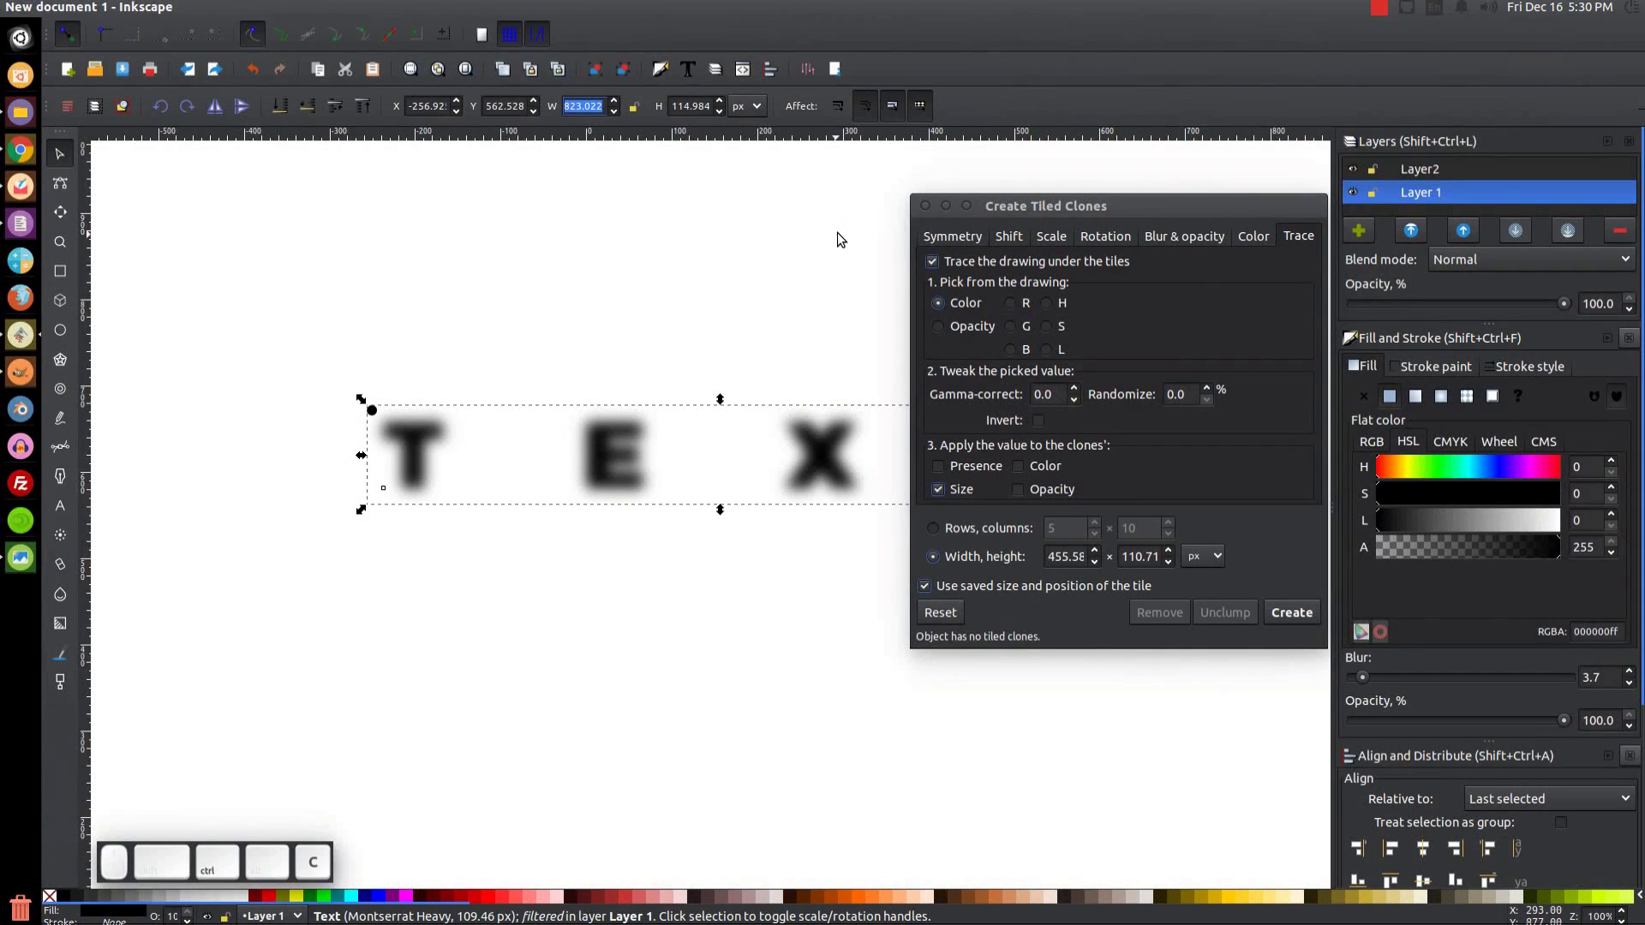
Set the tile Width to 823.02 and Height to 114.98 px from the TEXT's dimensions.
left_click(1049, 559)
double_click(1049, 558)
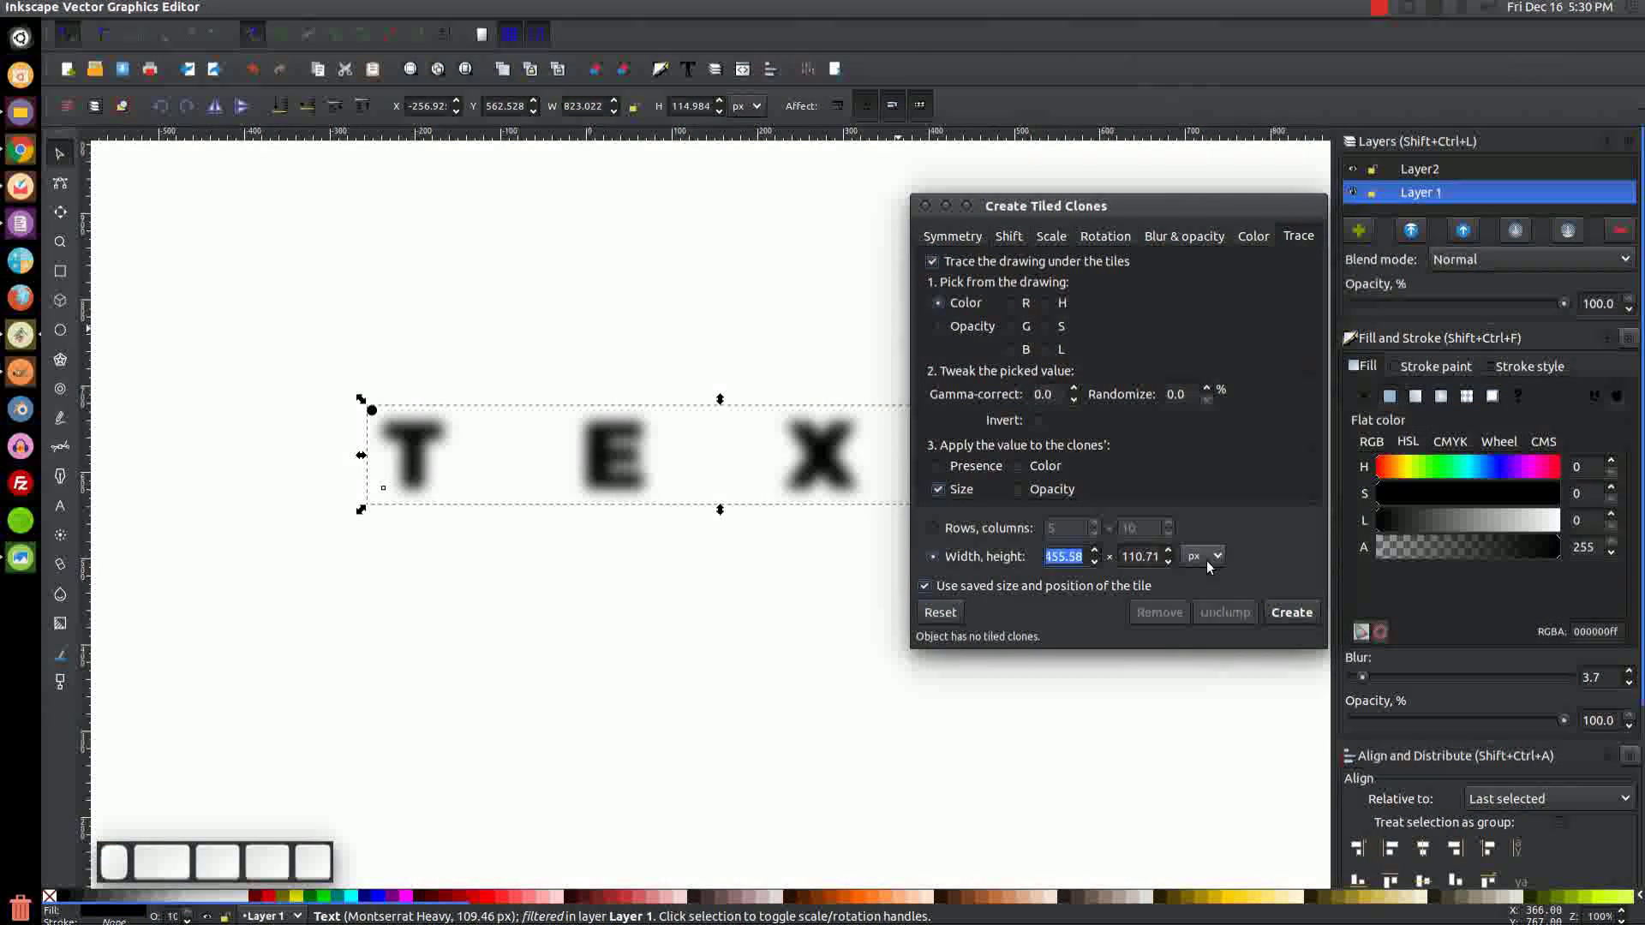
type("823.022")
left_click(674, 110)
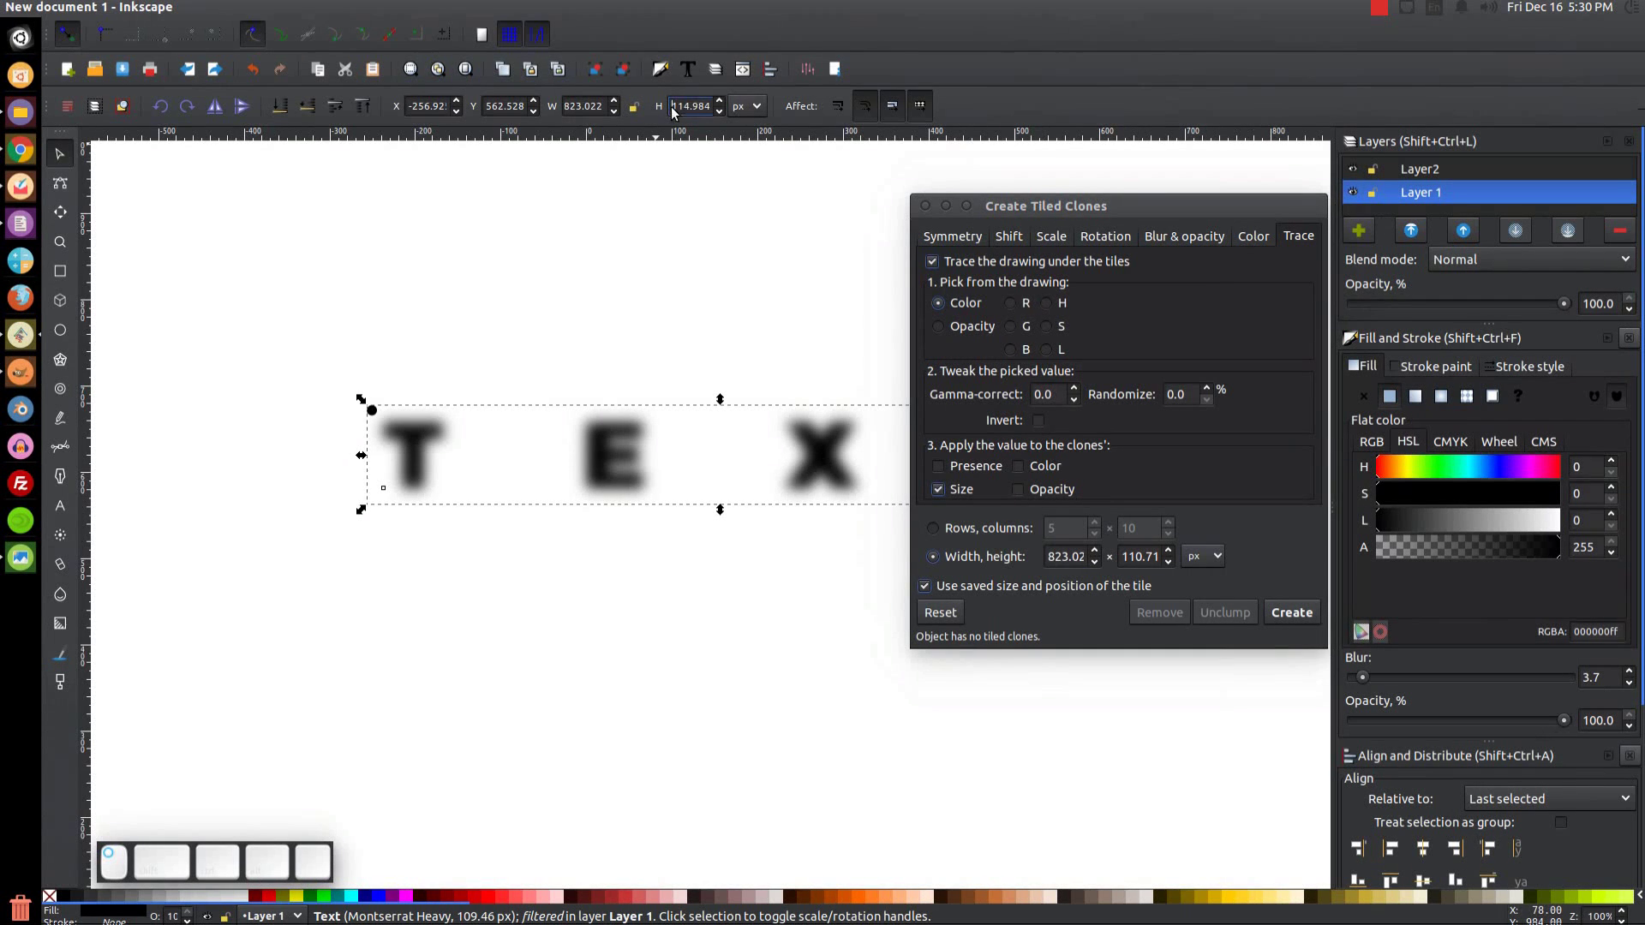
double_click(674, 110)
key("ctrl+c")
left_click(1120, 557)
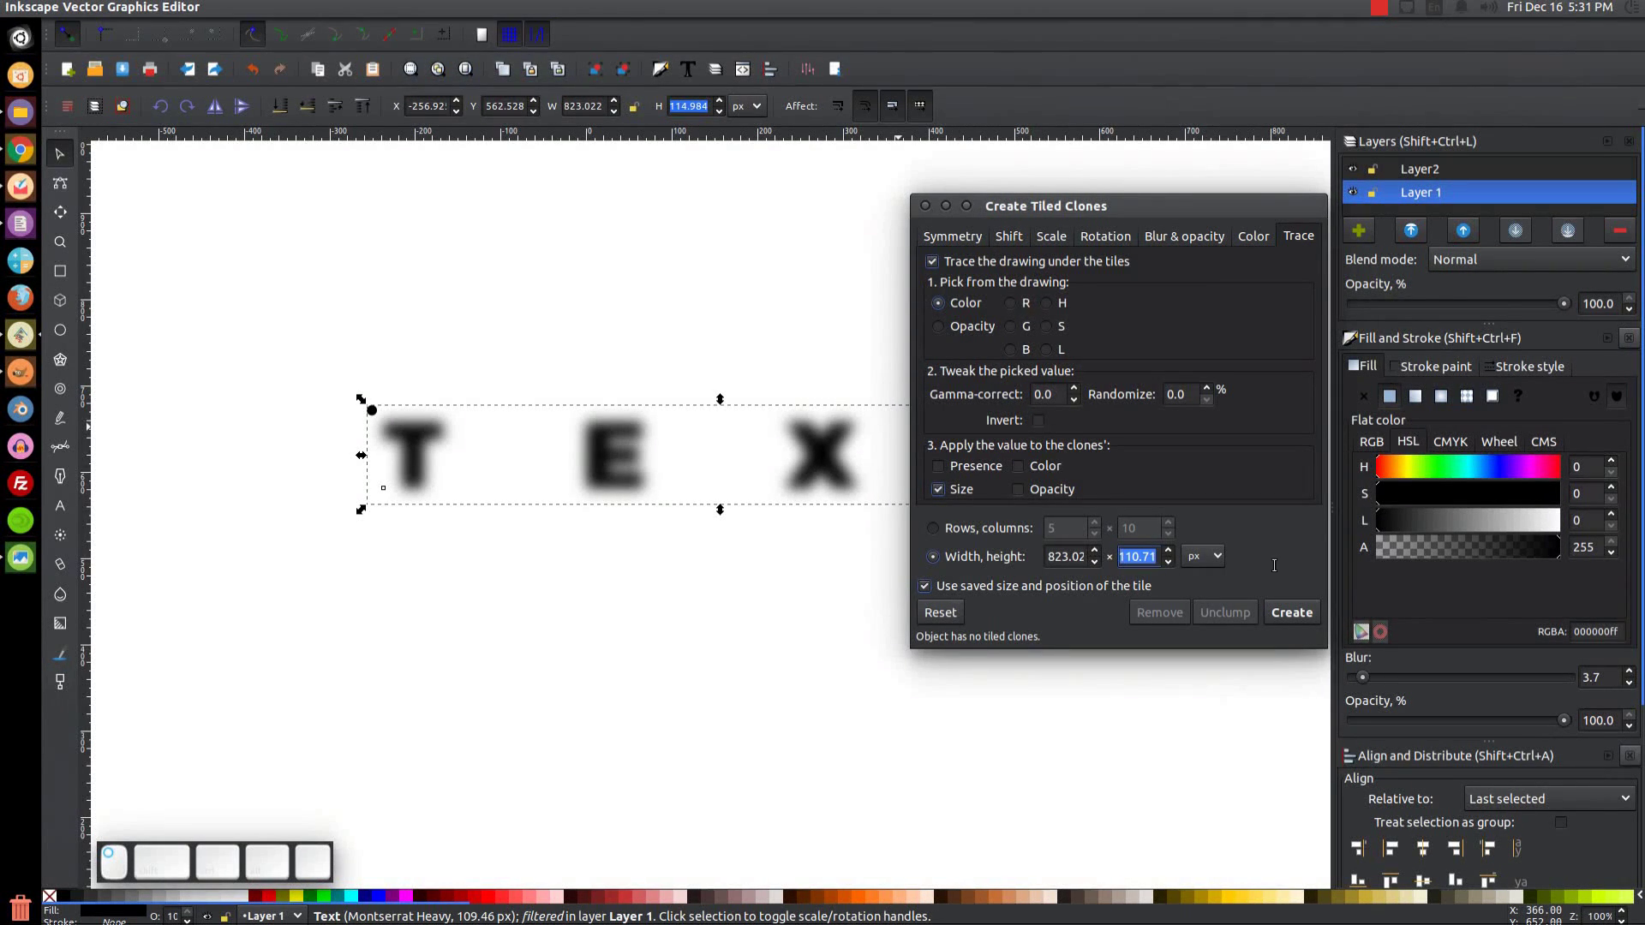
key("ctrl+a")
key("ctrl+v")
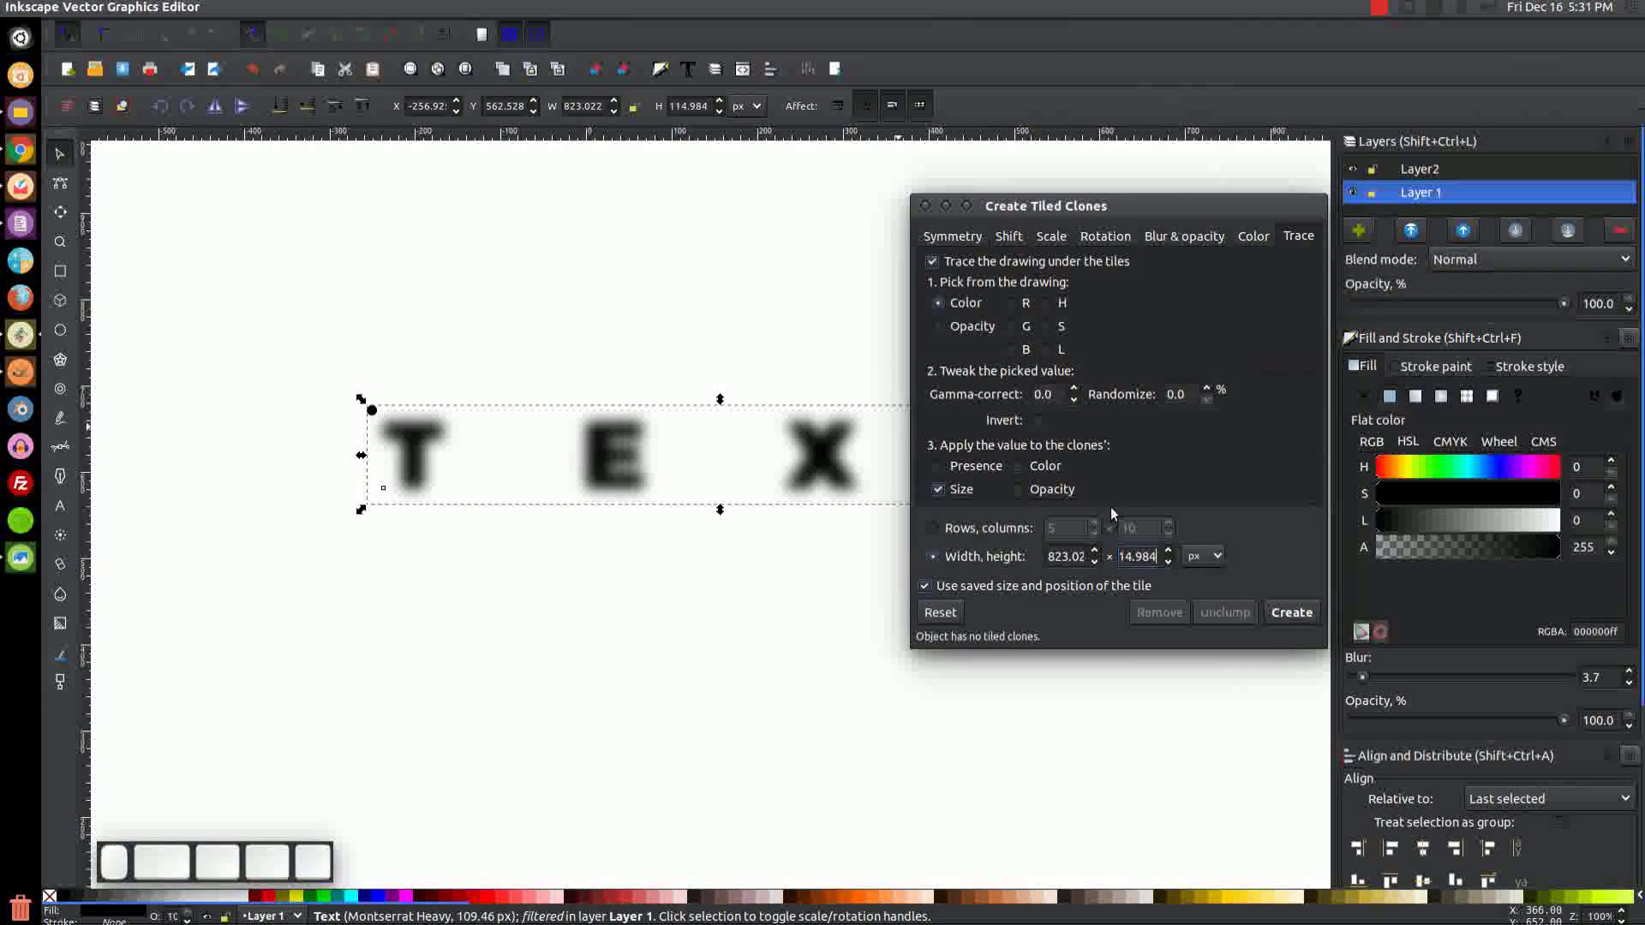
Select the small dot and create the traced tiled clones.
left_click(377, 417)
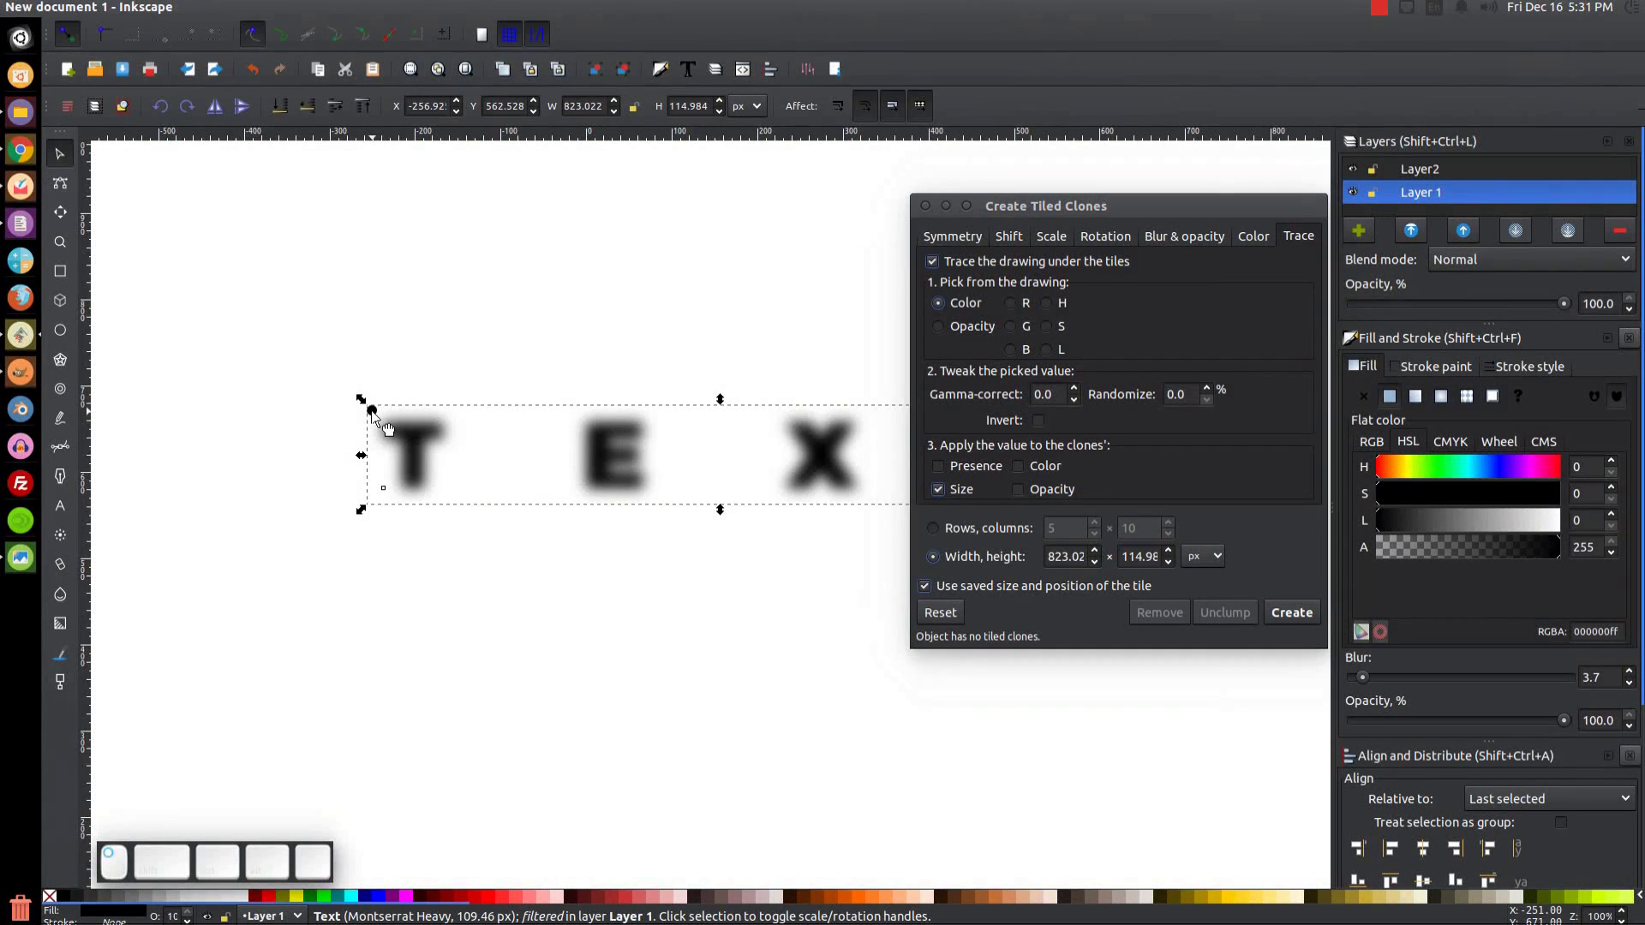
left_click(374, 412)
left_click(1294, 612)
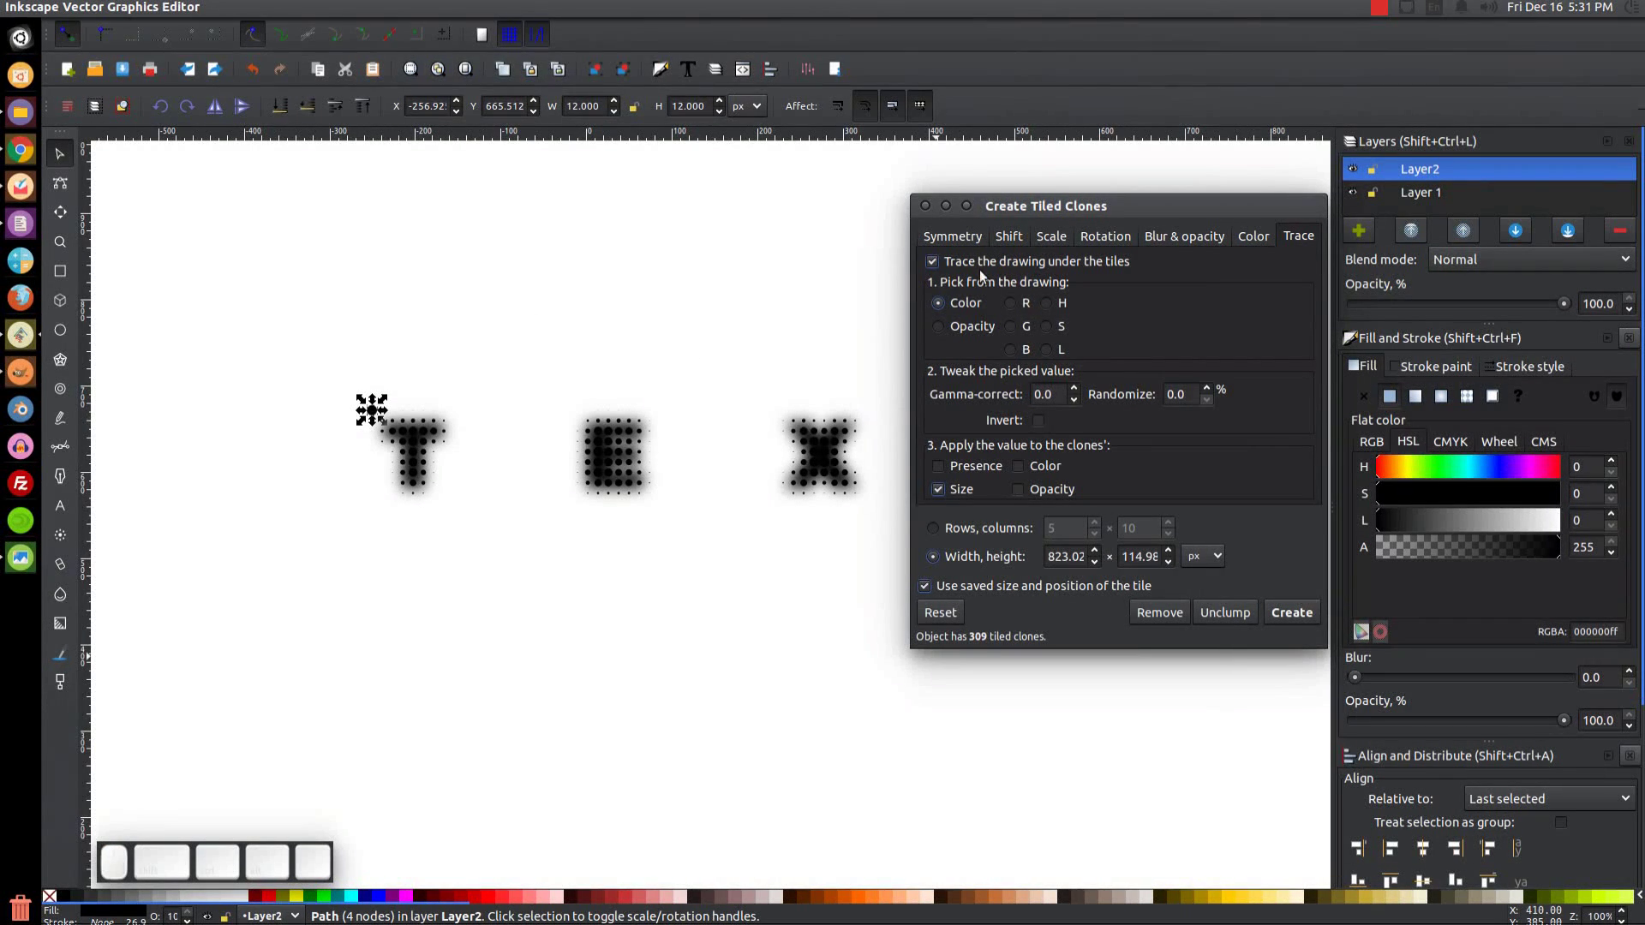
Close Create Tiled Clones and delete Layer 1 holding the blurred TEXT.
left_click(926, 206)
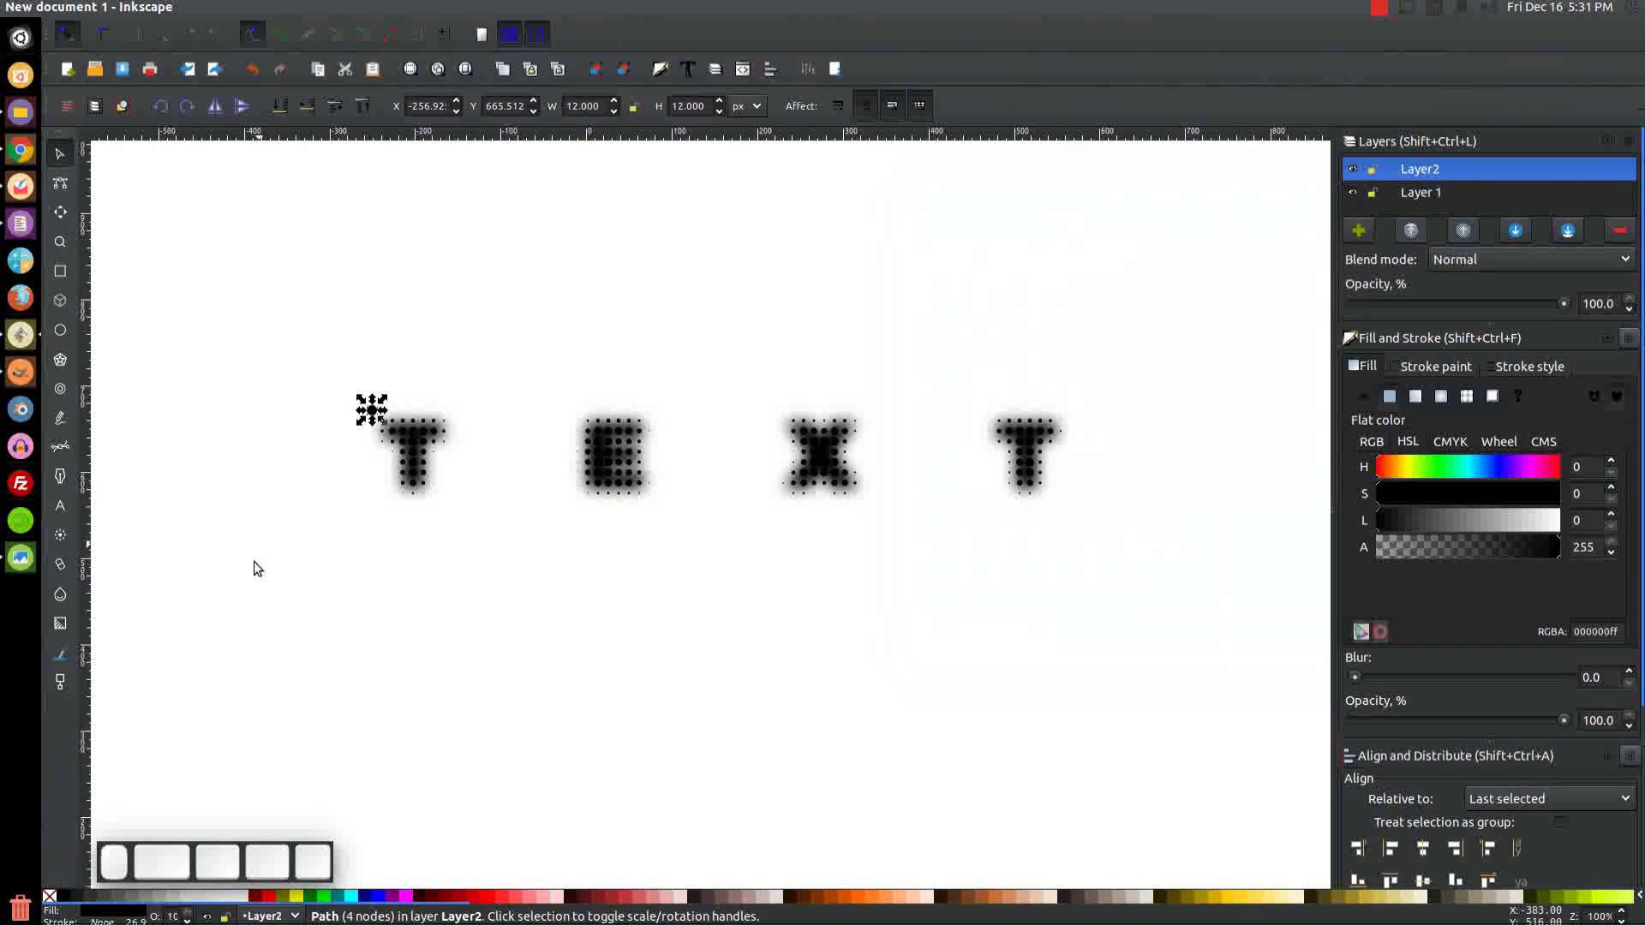
left_click(1417, 195)
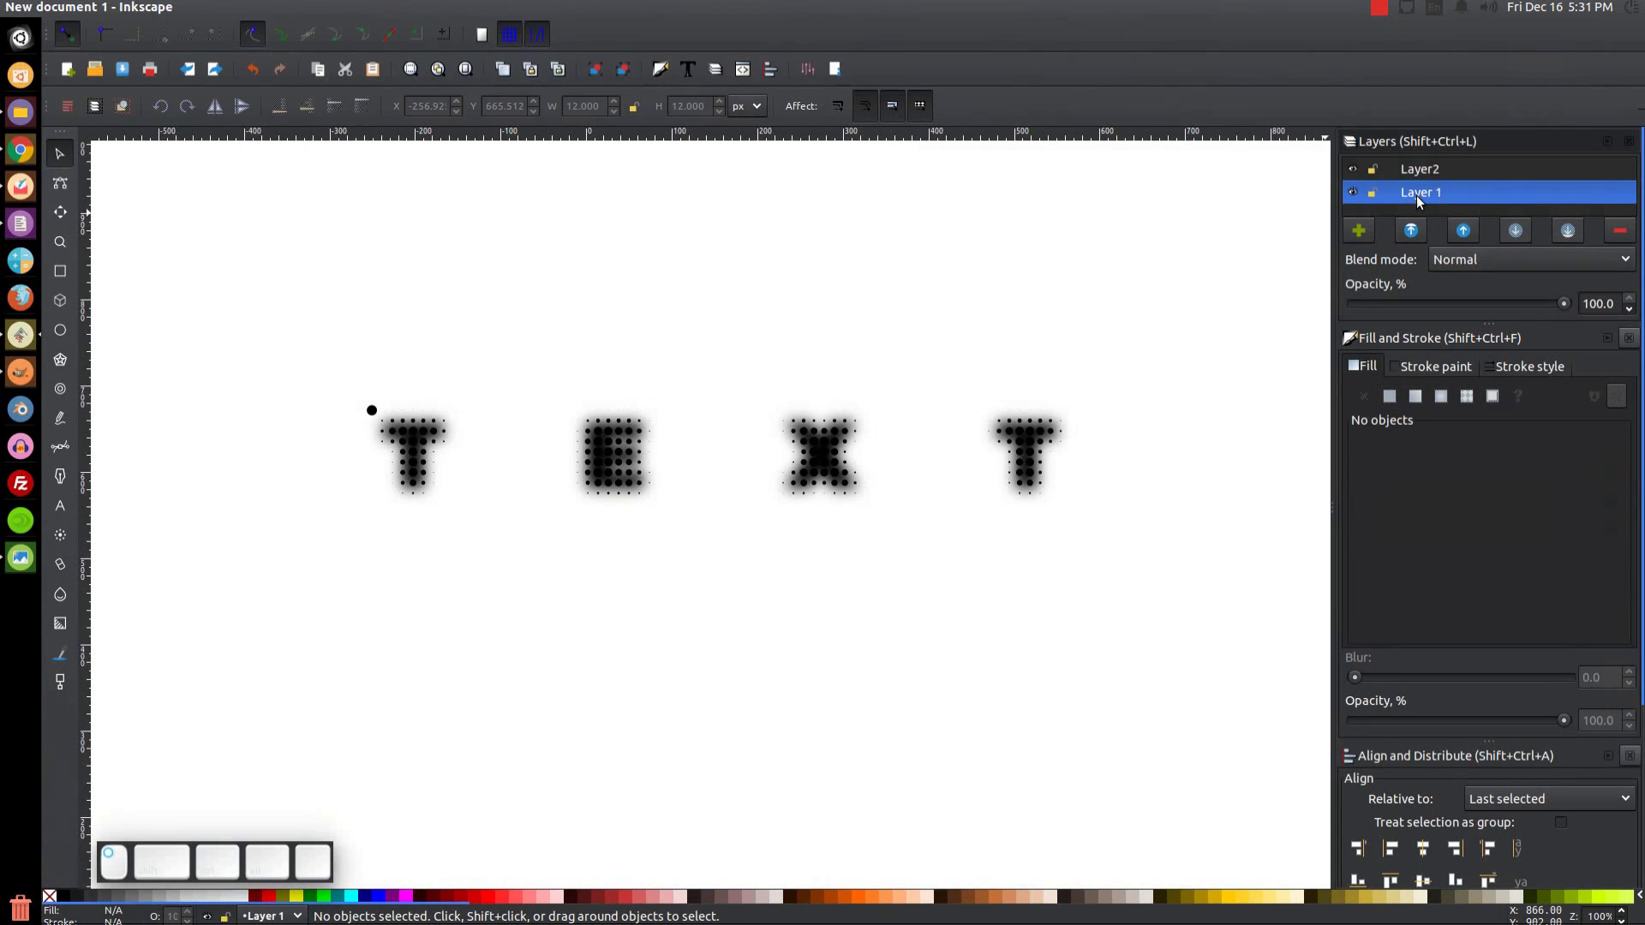
left_click(1616, 231)
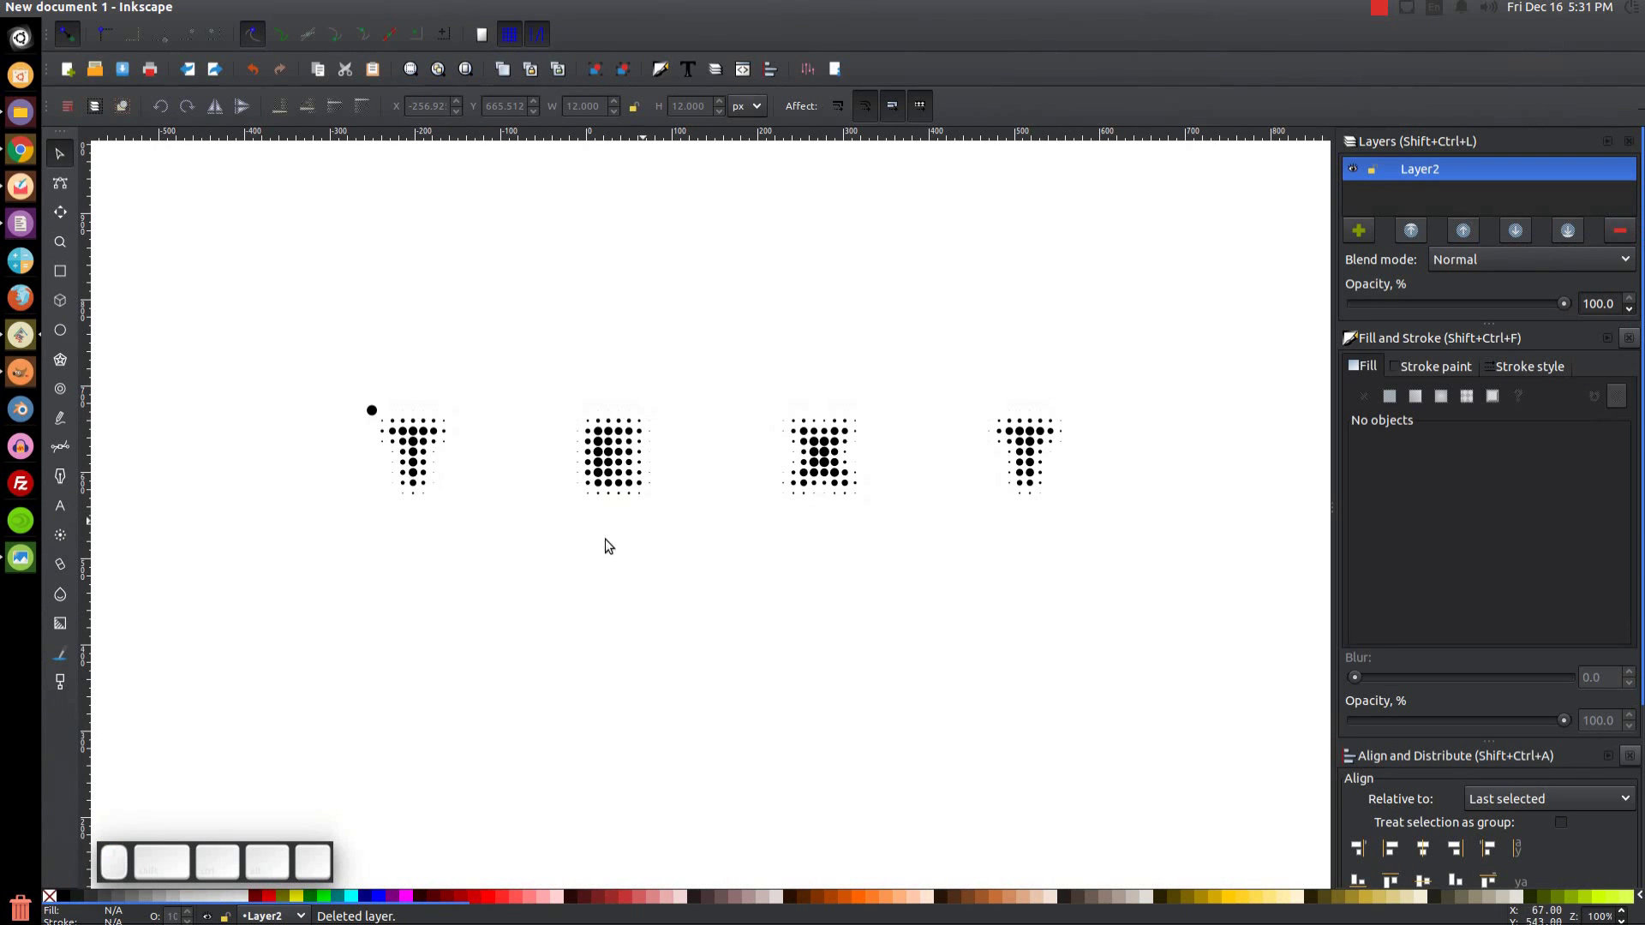
left_click(1631, 143)
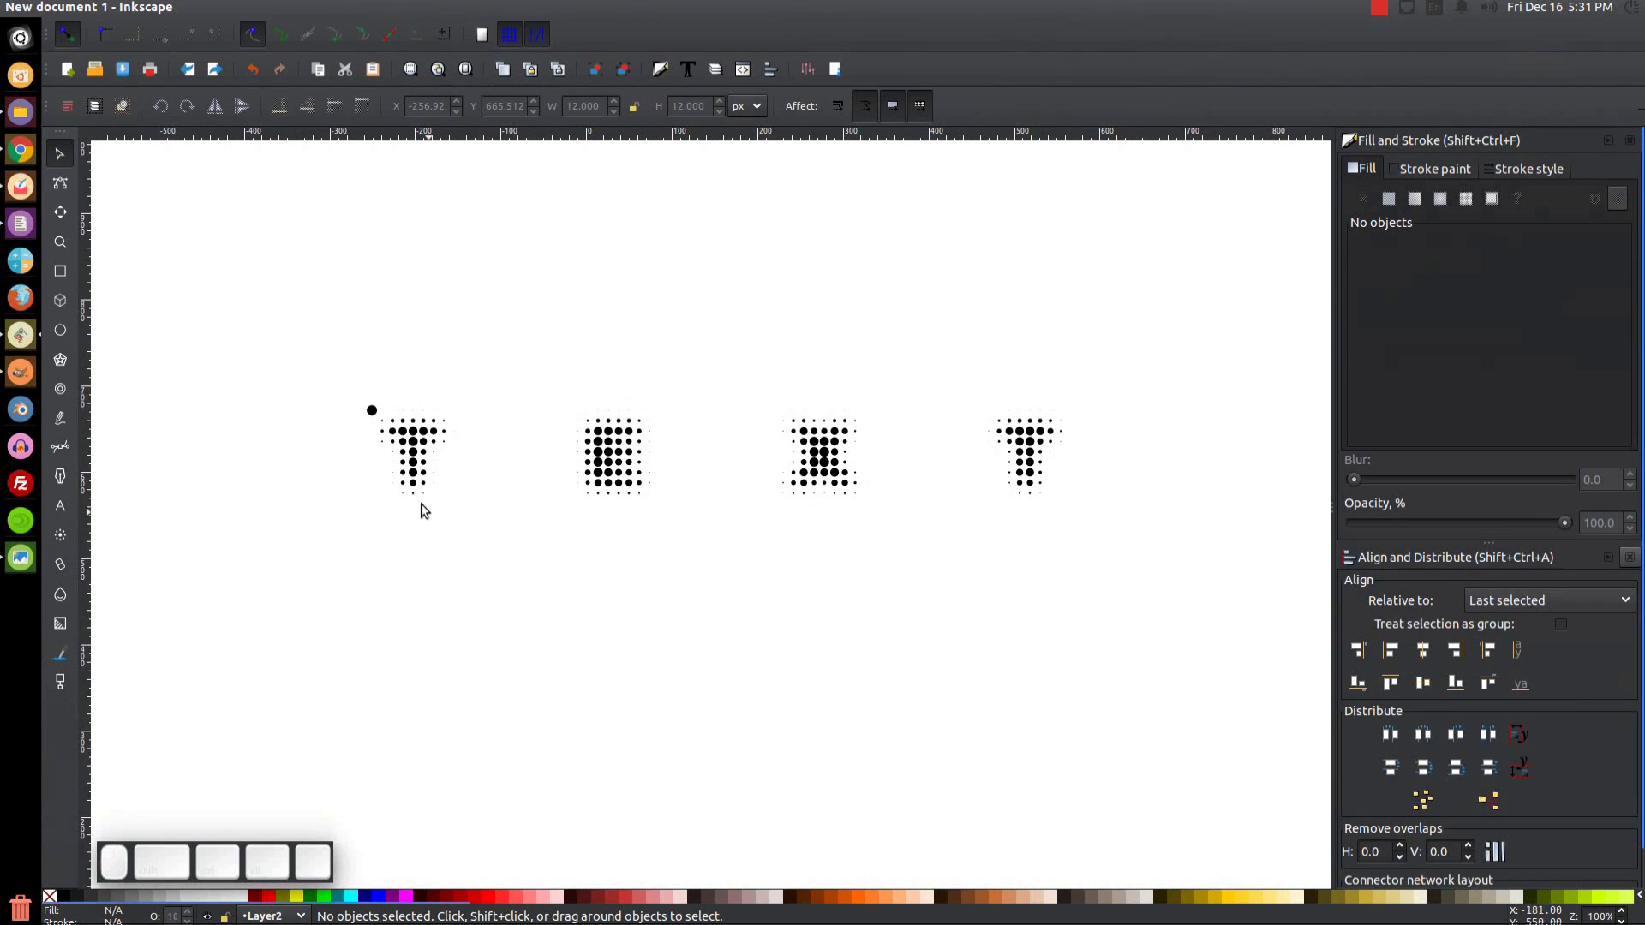
Delete the source dot and select the E's halftone dots.
left_click_drag(358, 405, 365, 353)
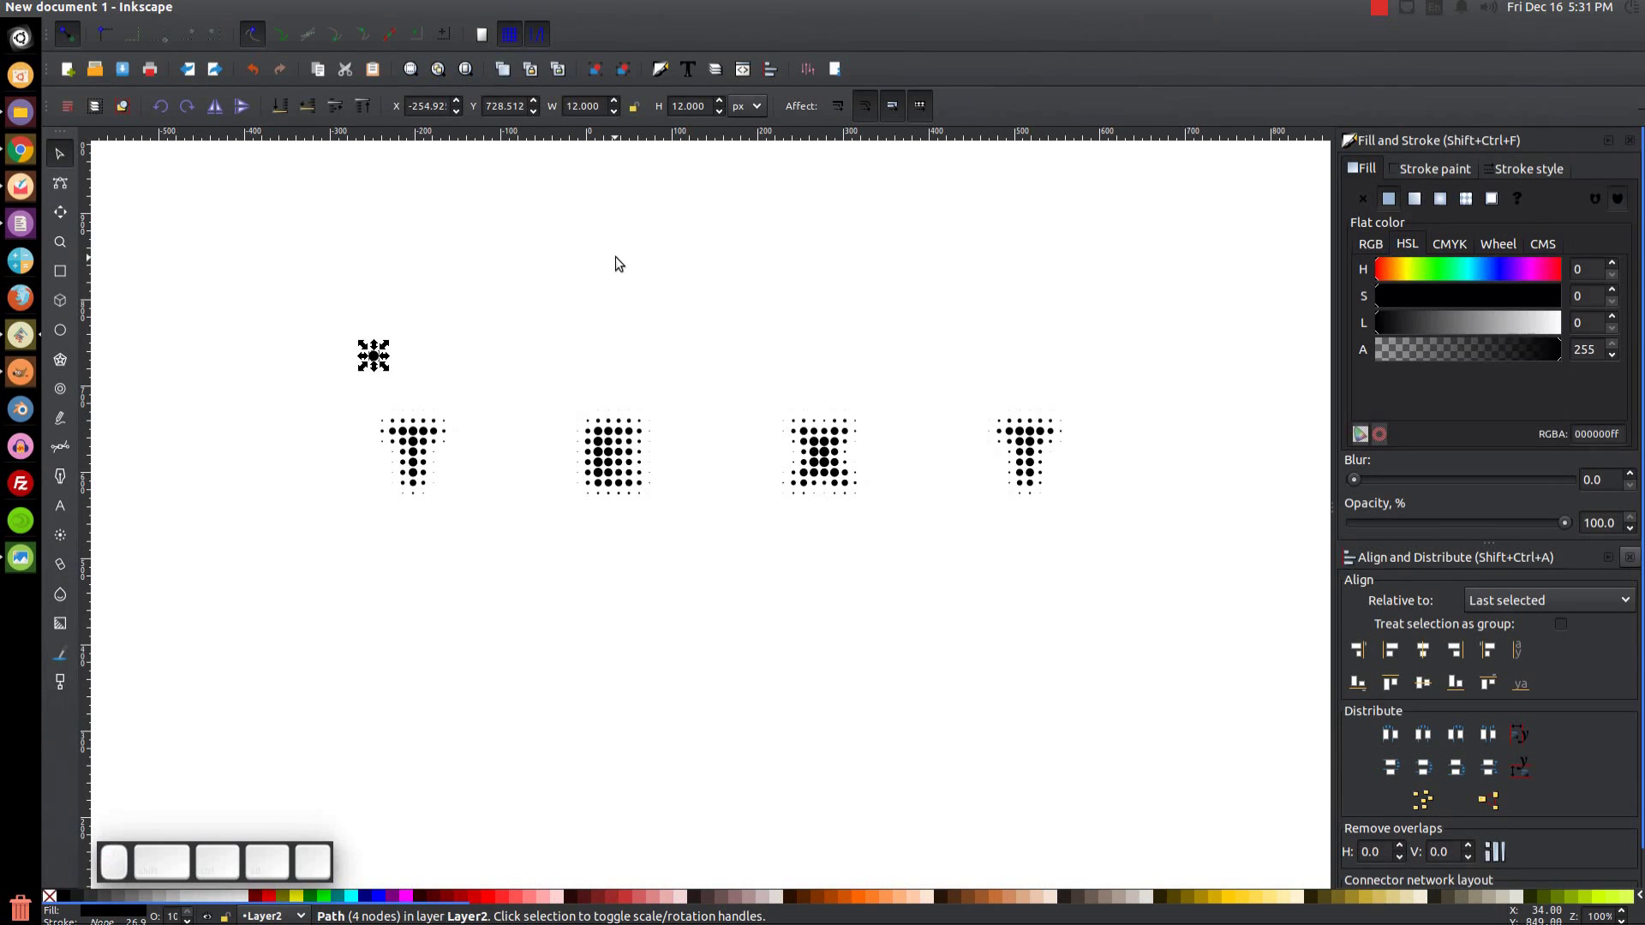
key("Delete")
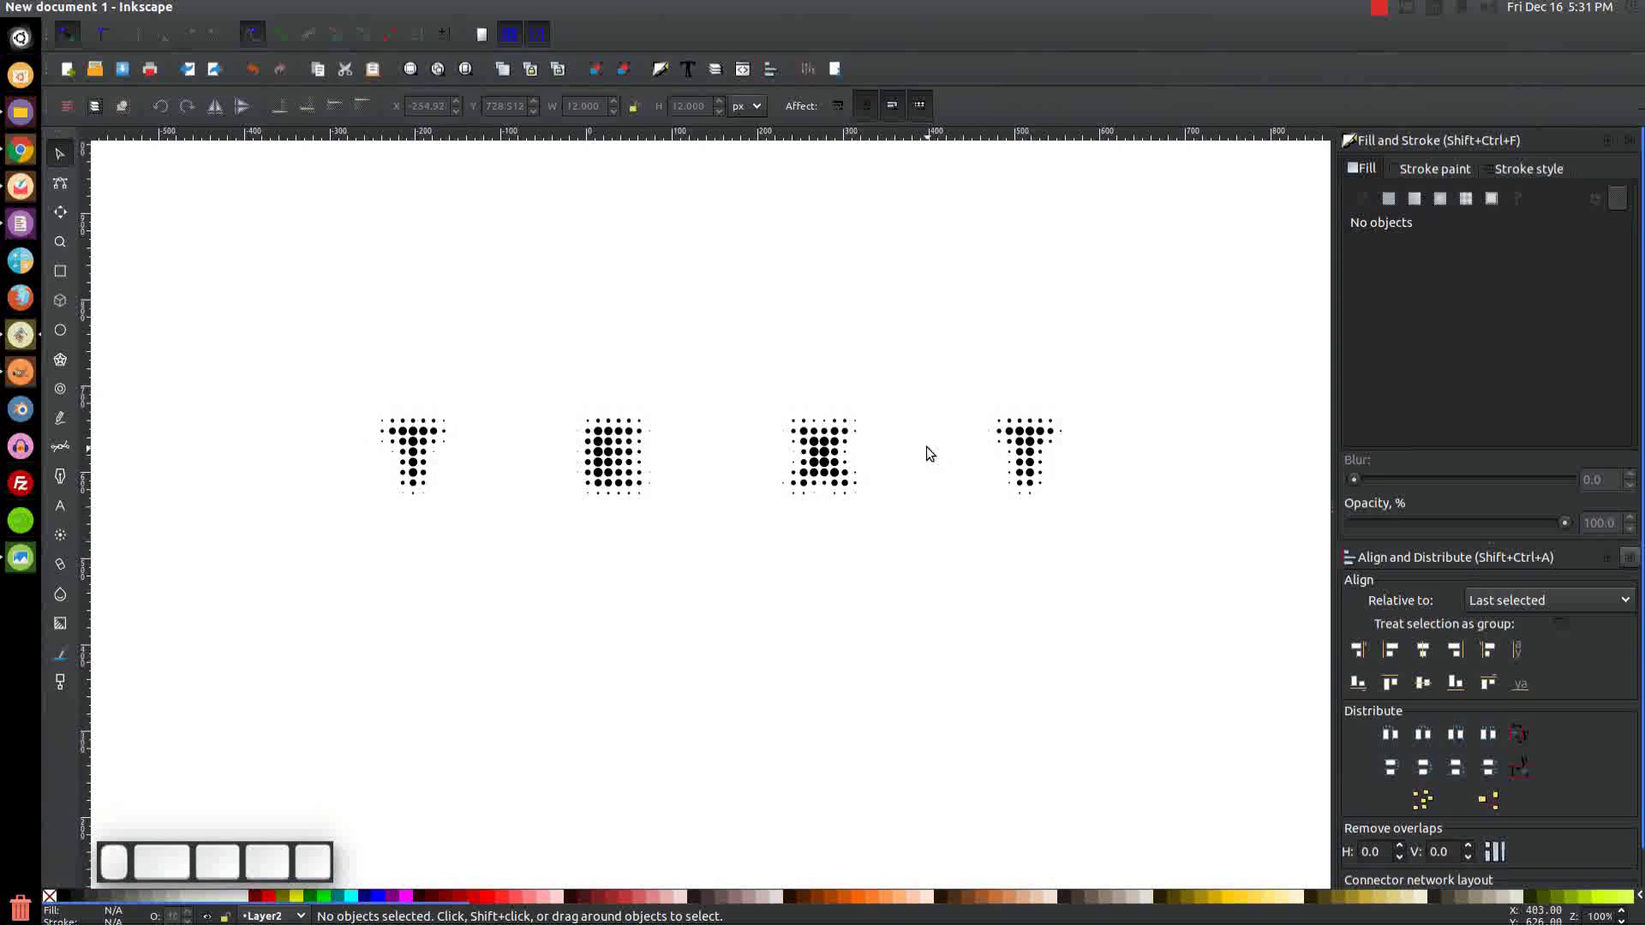
left_click_drag(705, 581, 510, 282)
Group the dots of each letter T, E, X and the last T separately.
key("Escape")
left_click_drag(503, 614, 308, 291)
left_click(595, 69)
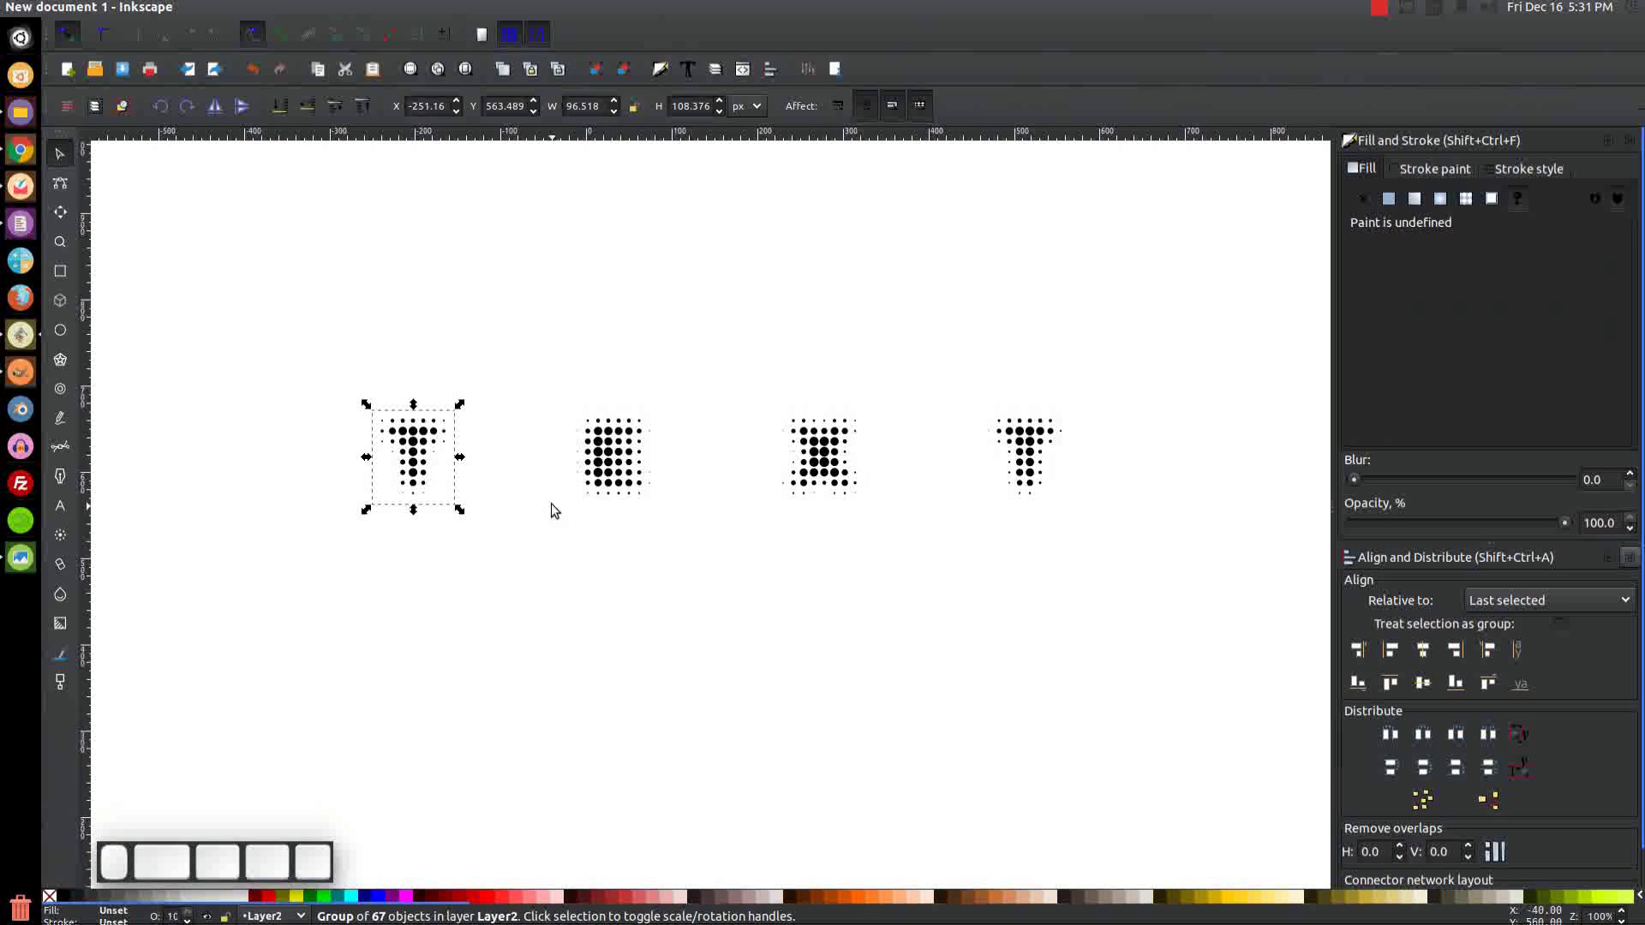
left_click_drag(521, 342, 701, 565)
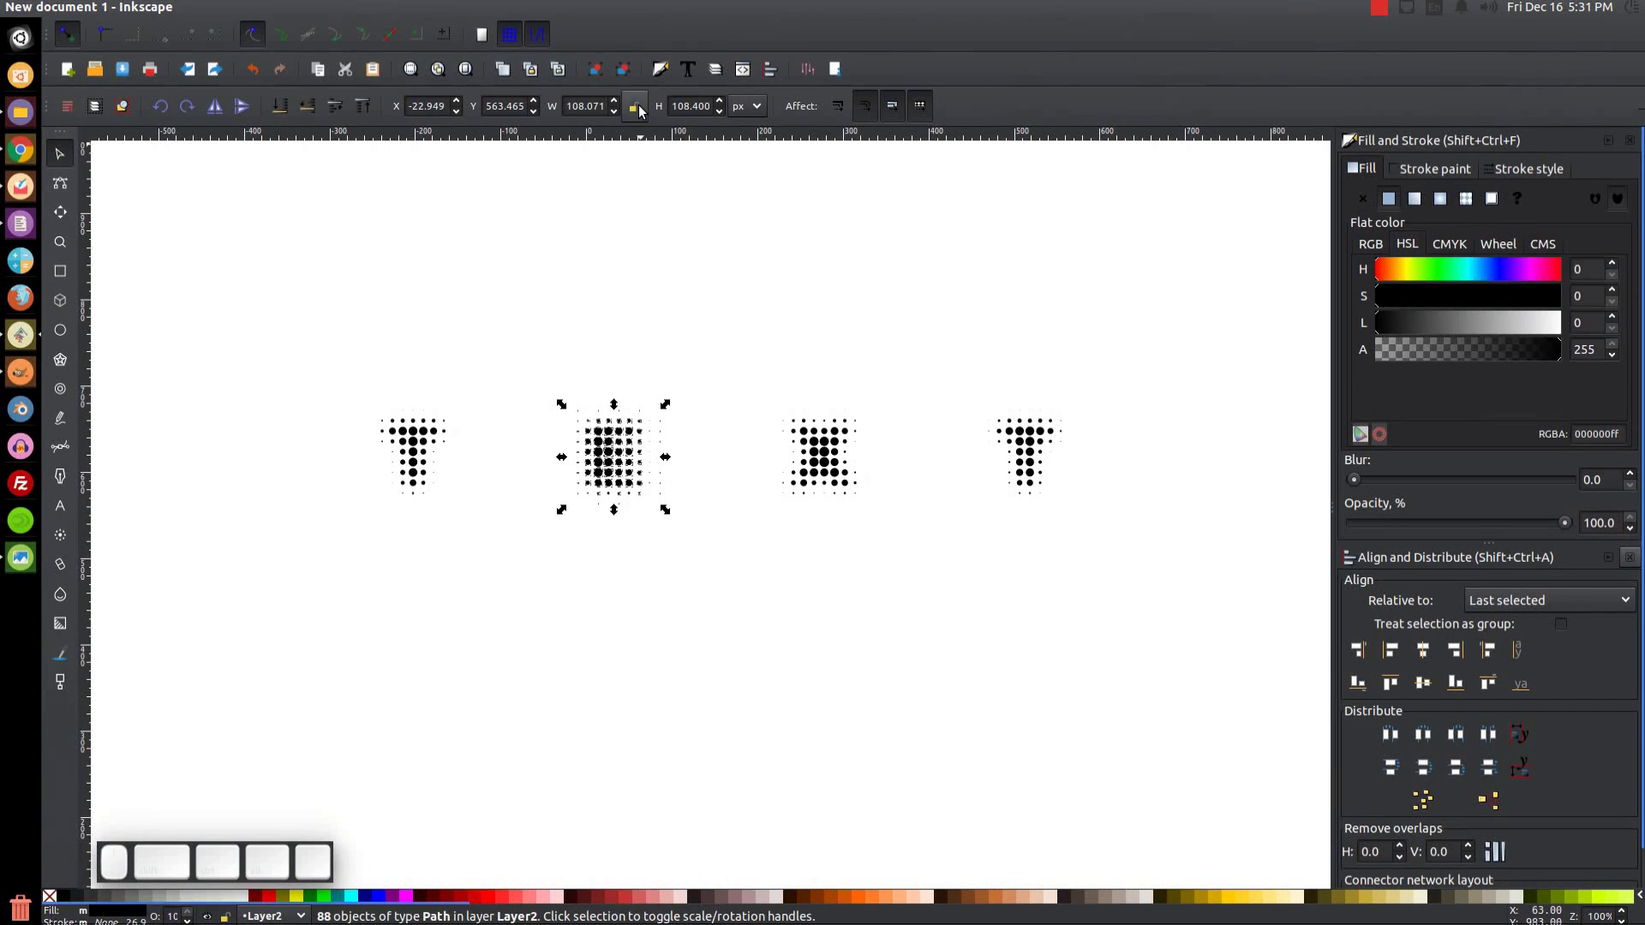
left_click(595, 69)
left_click_drag(907, 603, 763, 327)
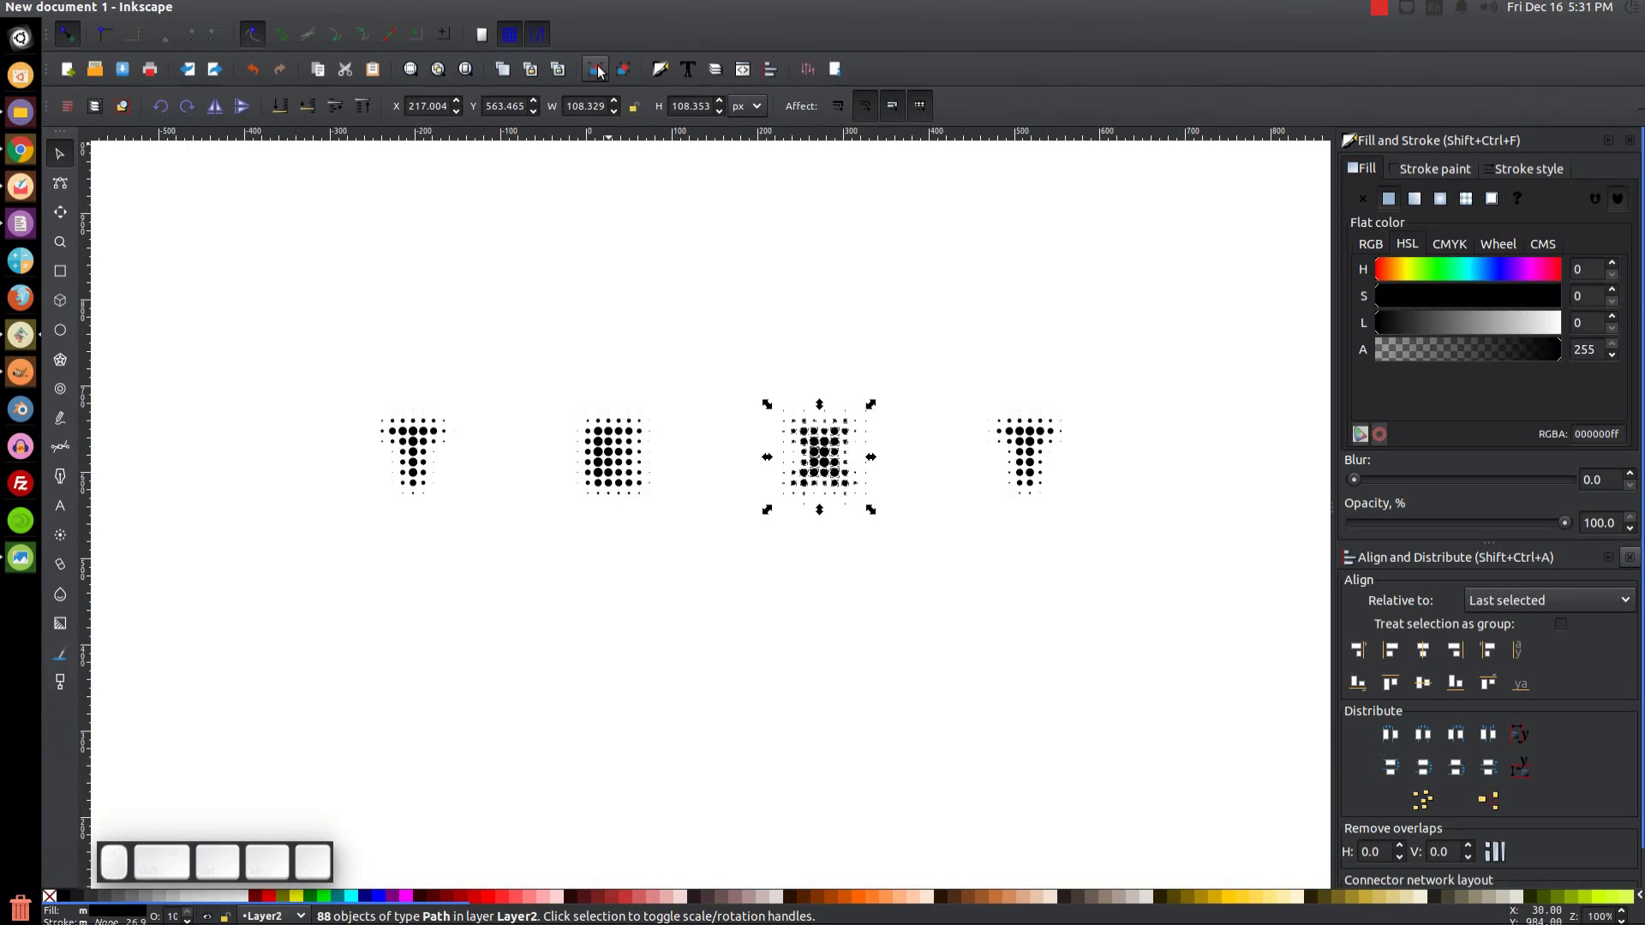
left_click(596, 69)
left_click_drag(1090, 600, 966, 329)
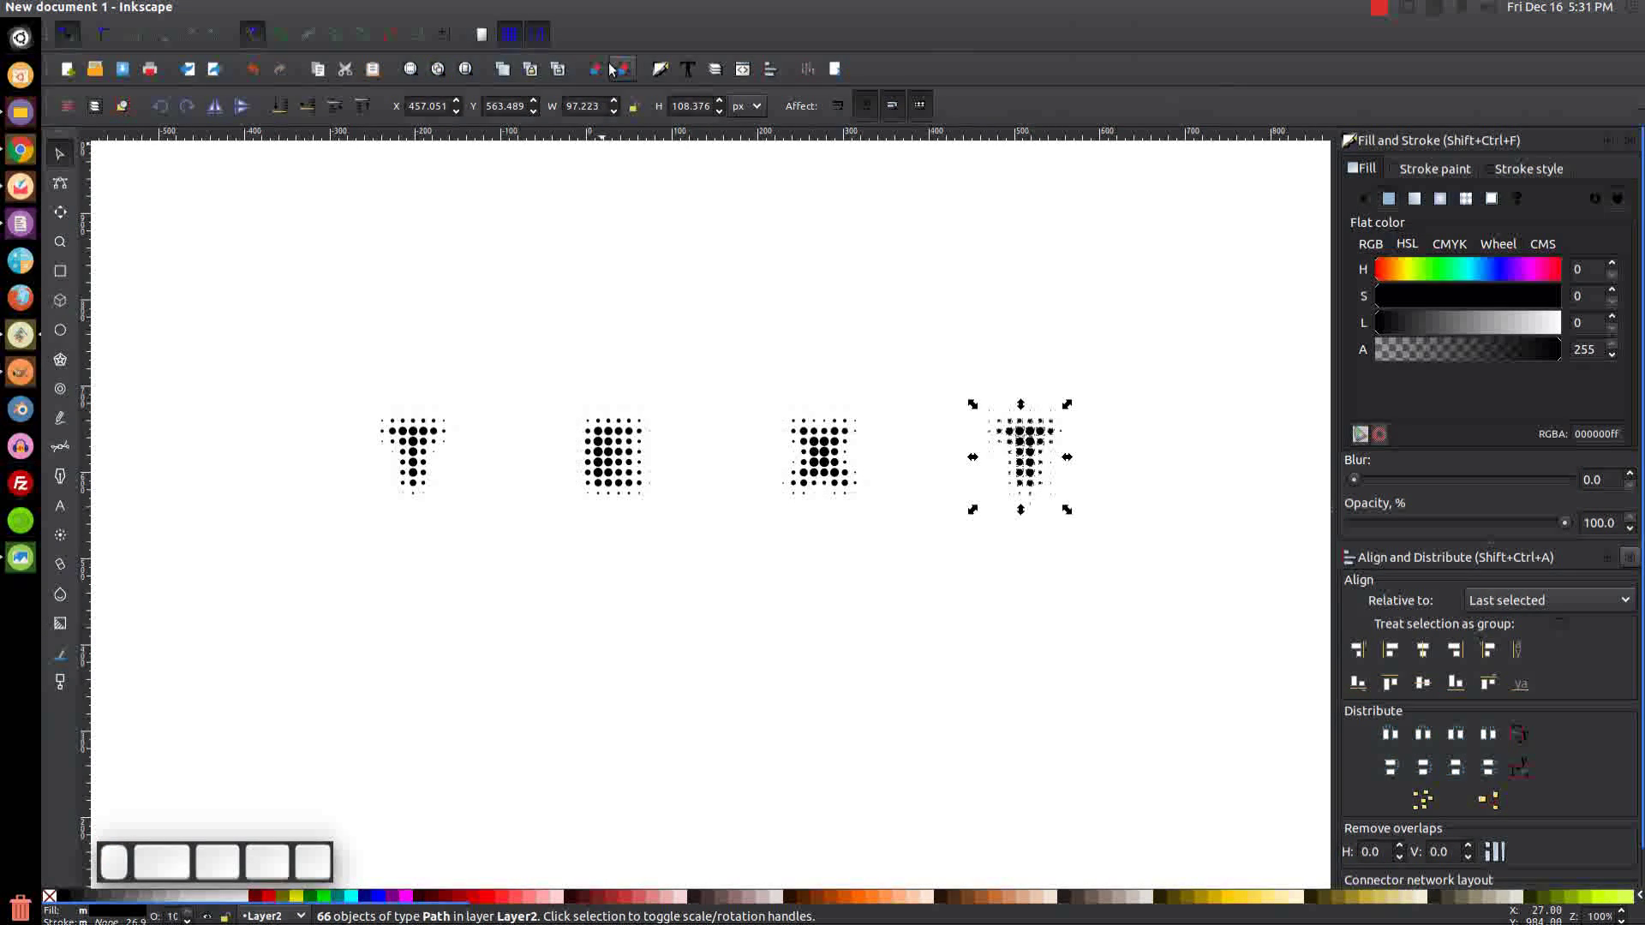
key("ctrl+g")
Slide the last T, X and E groups left so the letters sit close together.
mouse_move(1041, 445)
left_mouse_down()
mouse_move(943, 442)
mouse_move(891, 469)
mouse_move(592, 472)
left_mouse_up()
left_click(891, 470, "shift")
left_click(604, 485, "shift")
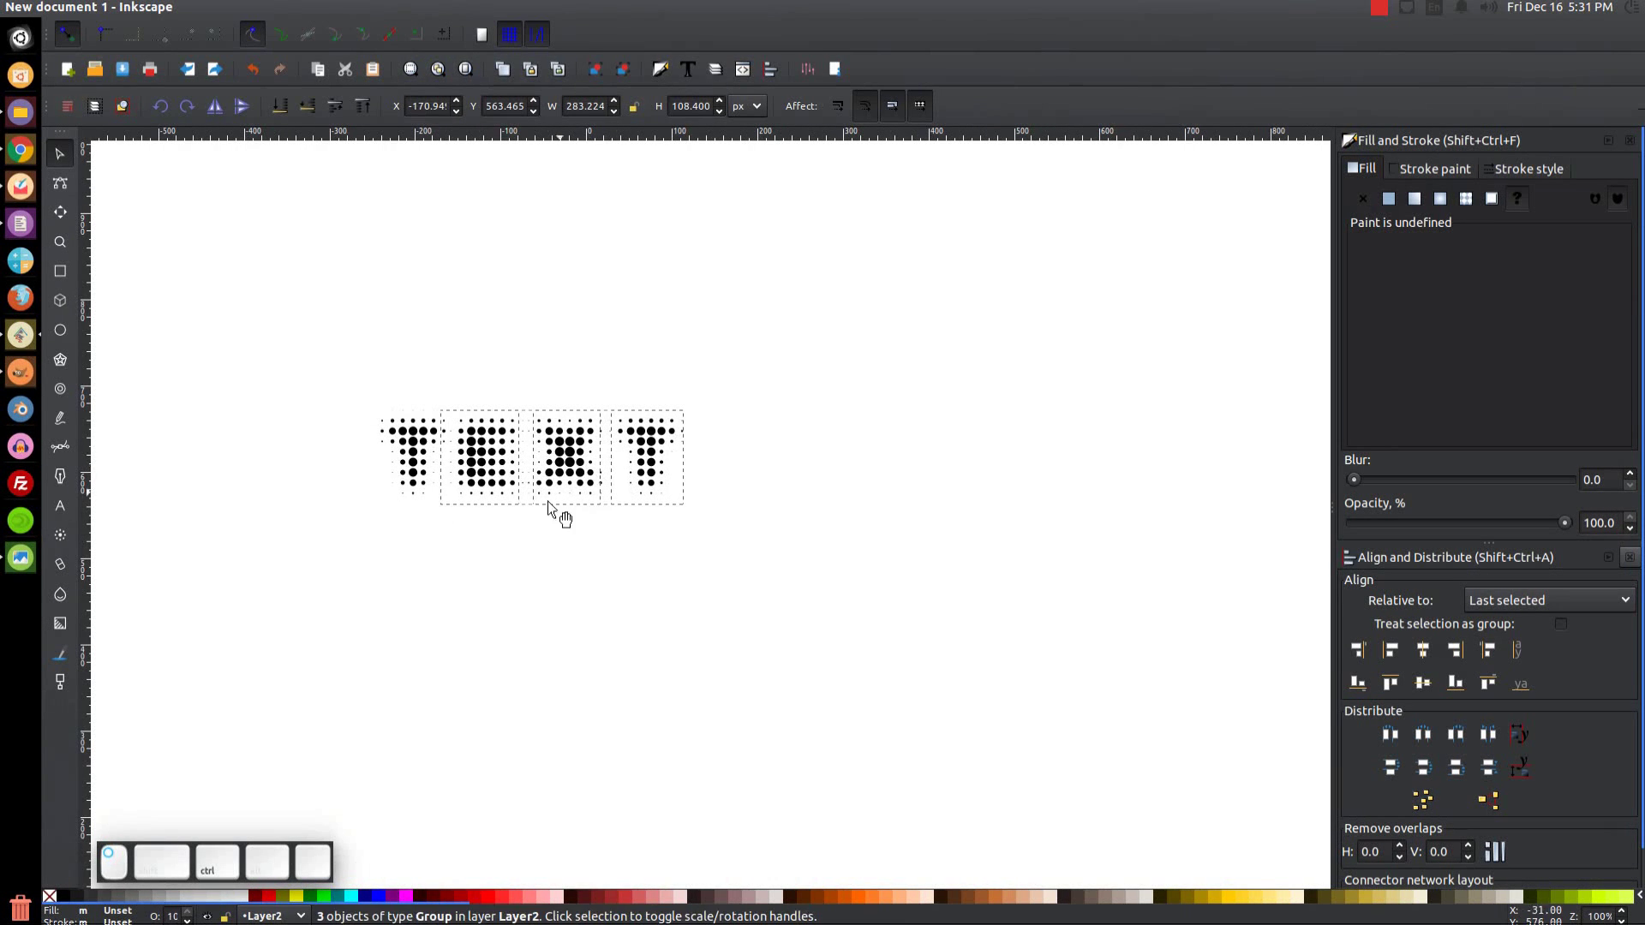
left_click(420, 482, "shift")
left_click(531, 628)
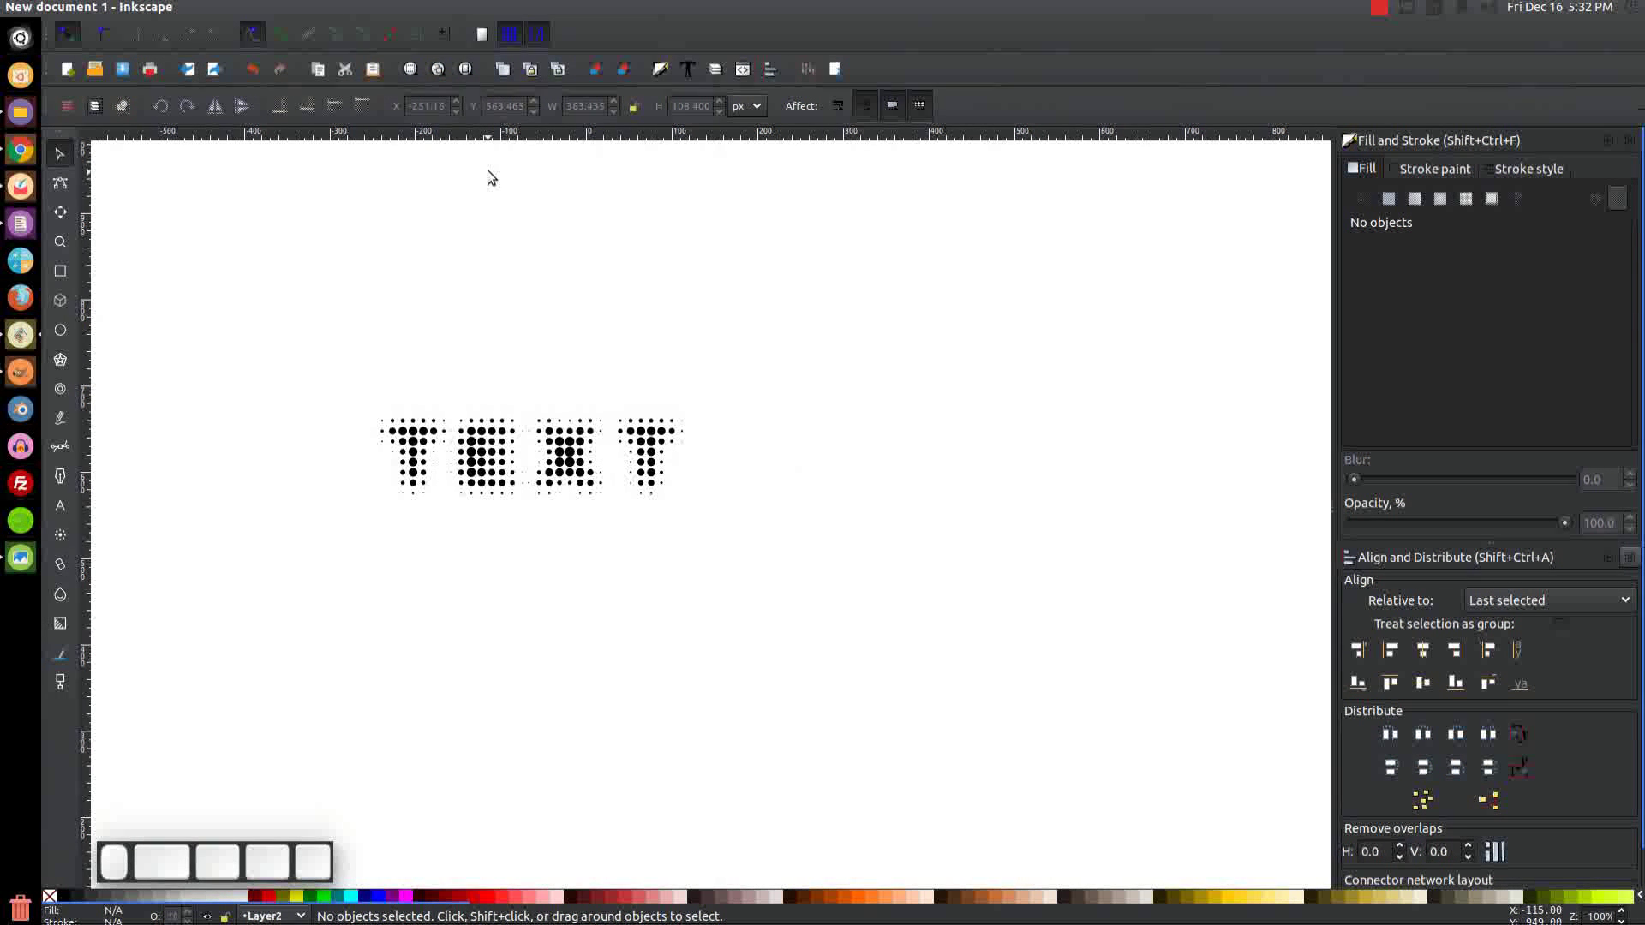
key("ctrl")
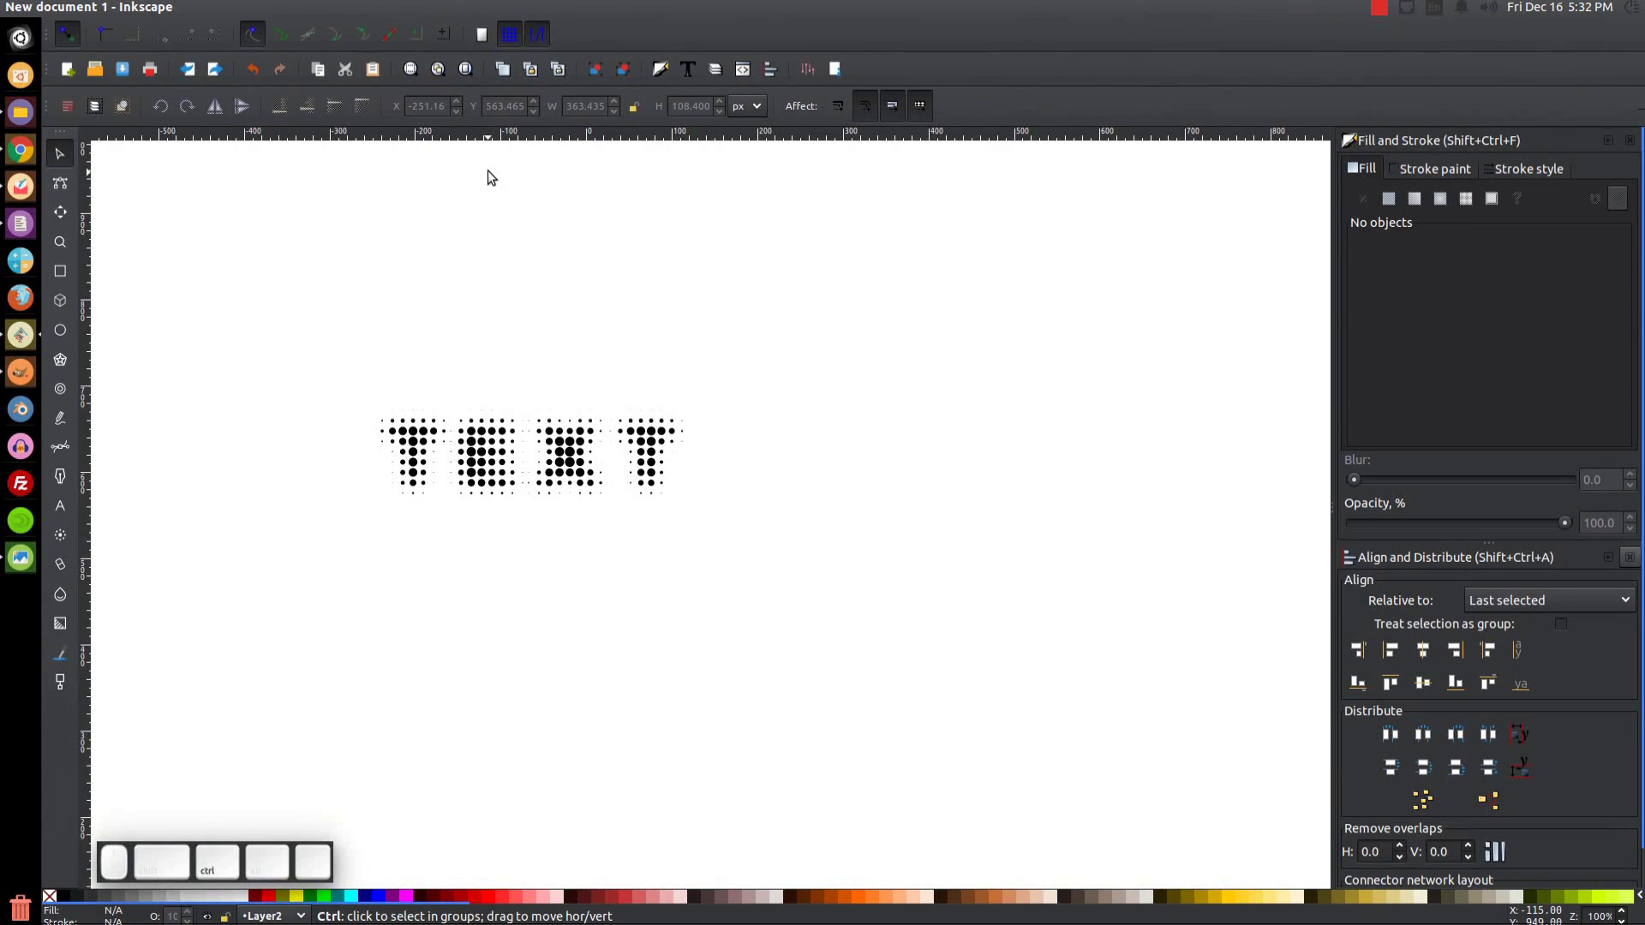
key("ctrl+z")
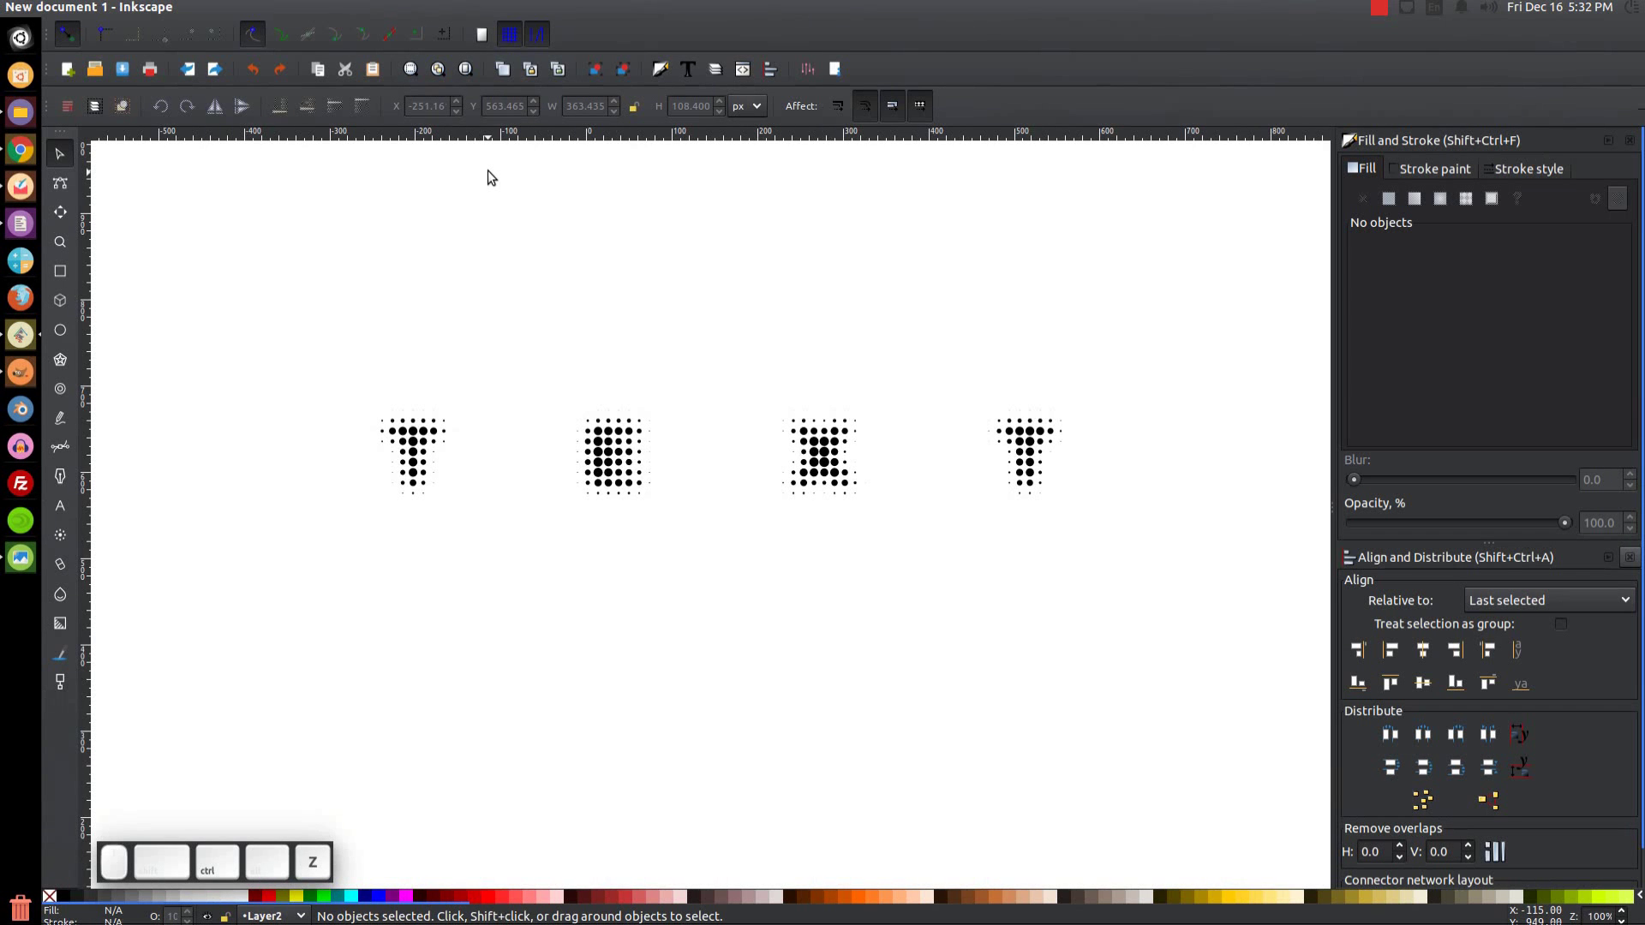
key("ctrl+z")
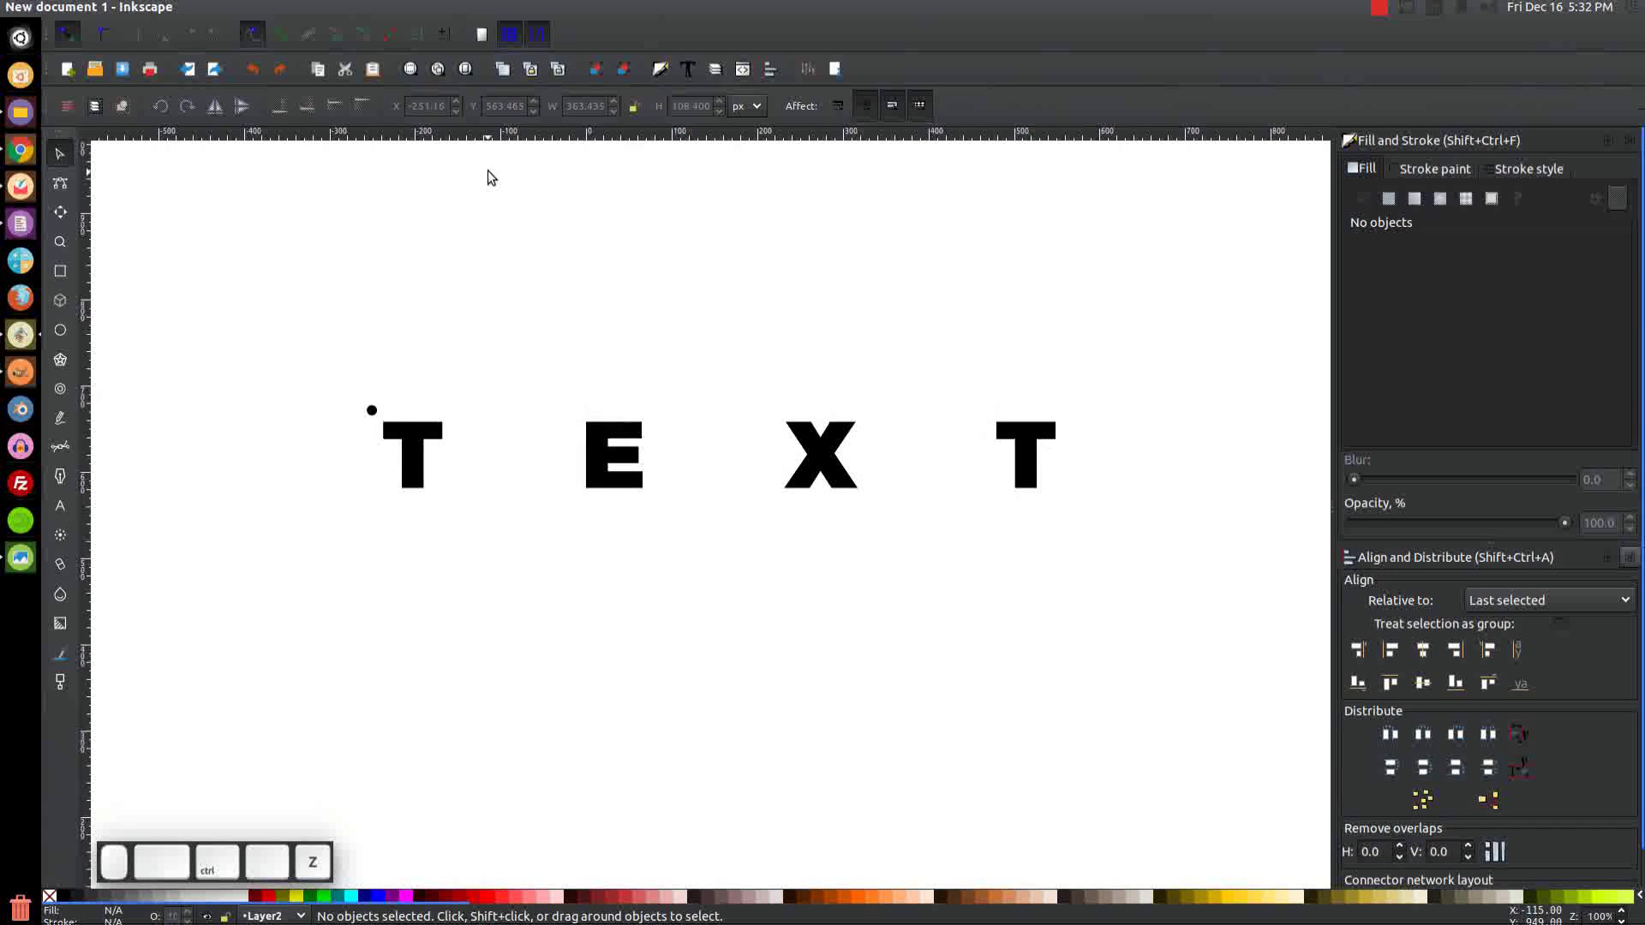
key("ctrl+z")
key("ctrl+shift+z")
left_click(586, 447)
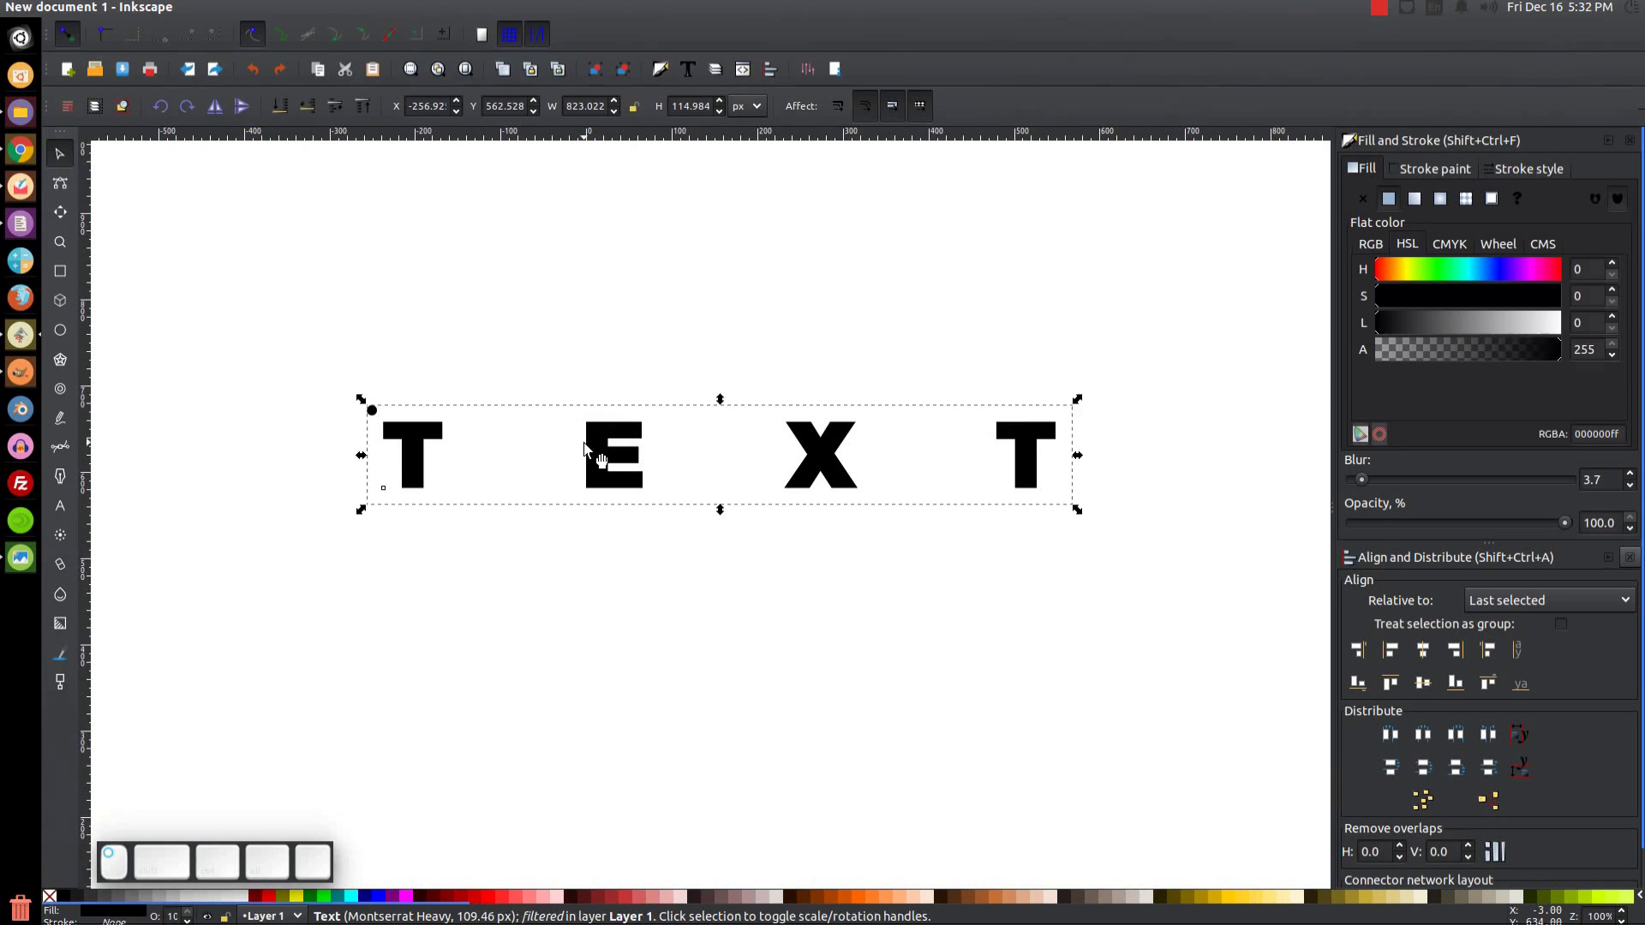
scroll(585, 449, "up", 4)
left_click_drag(636, 441, 640, 449)
key("ctrl+z")
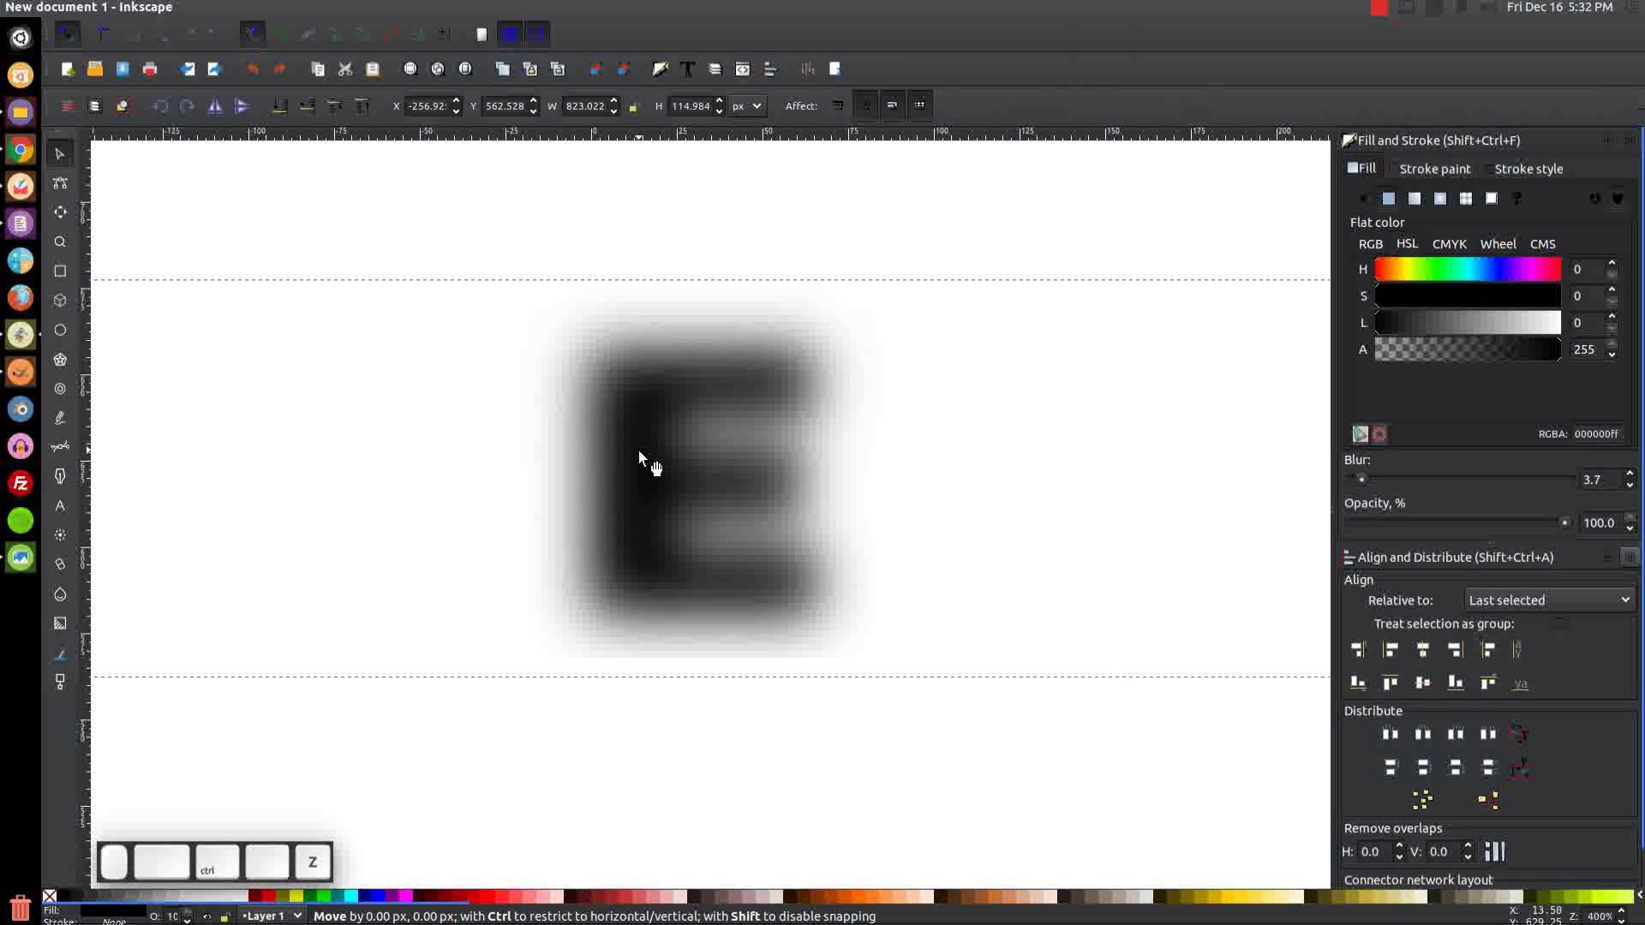
scroll(639, 456, "down", 4)
scroll(369, 495, "right", 3)
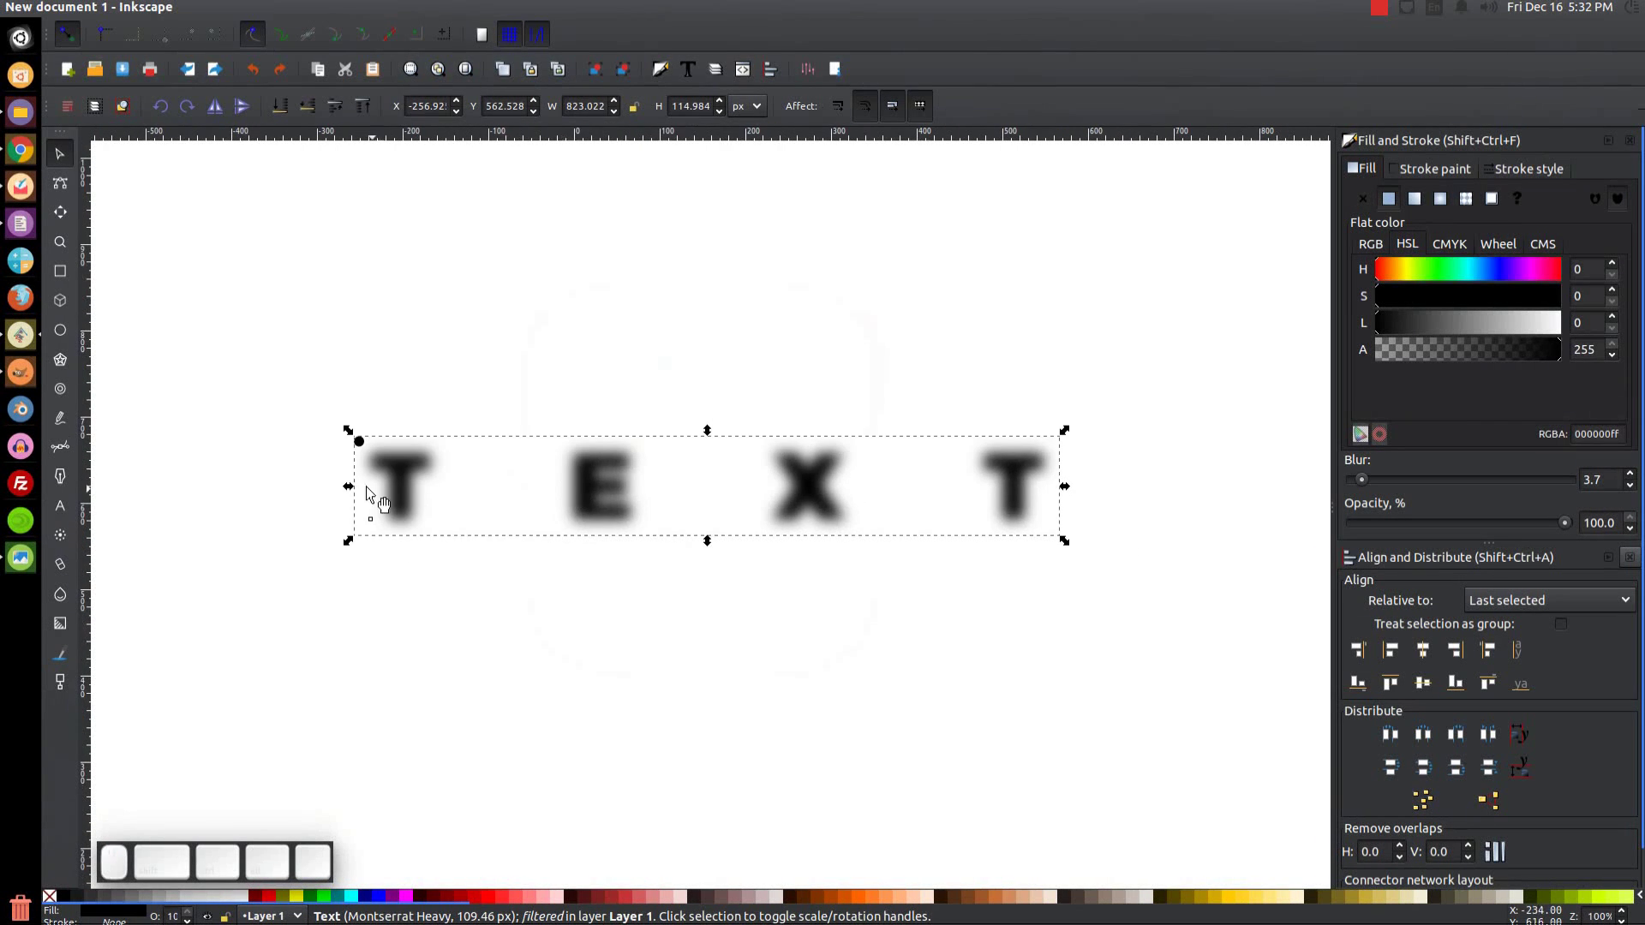
Scale the small source dot beside the T down to 4.575 × 4.575 px, then return to 100% zoom.
left_click(361, 452)
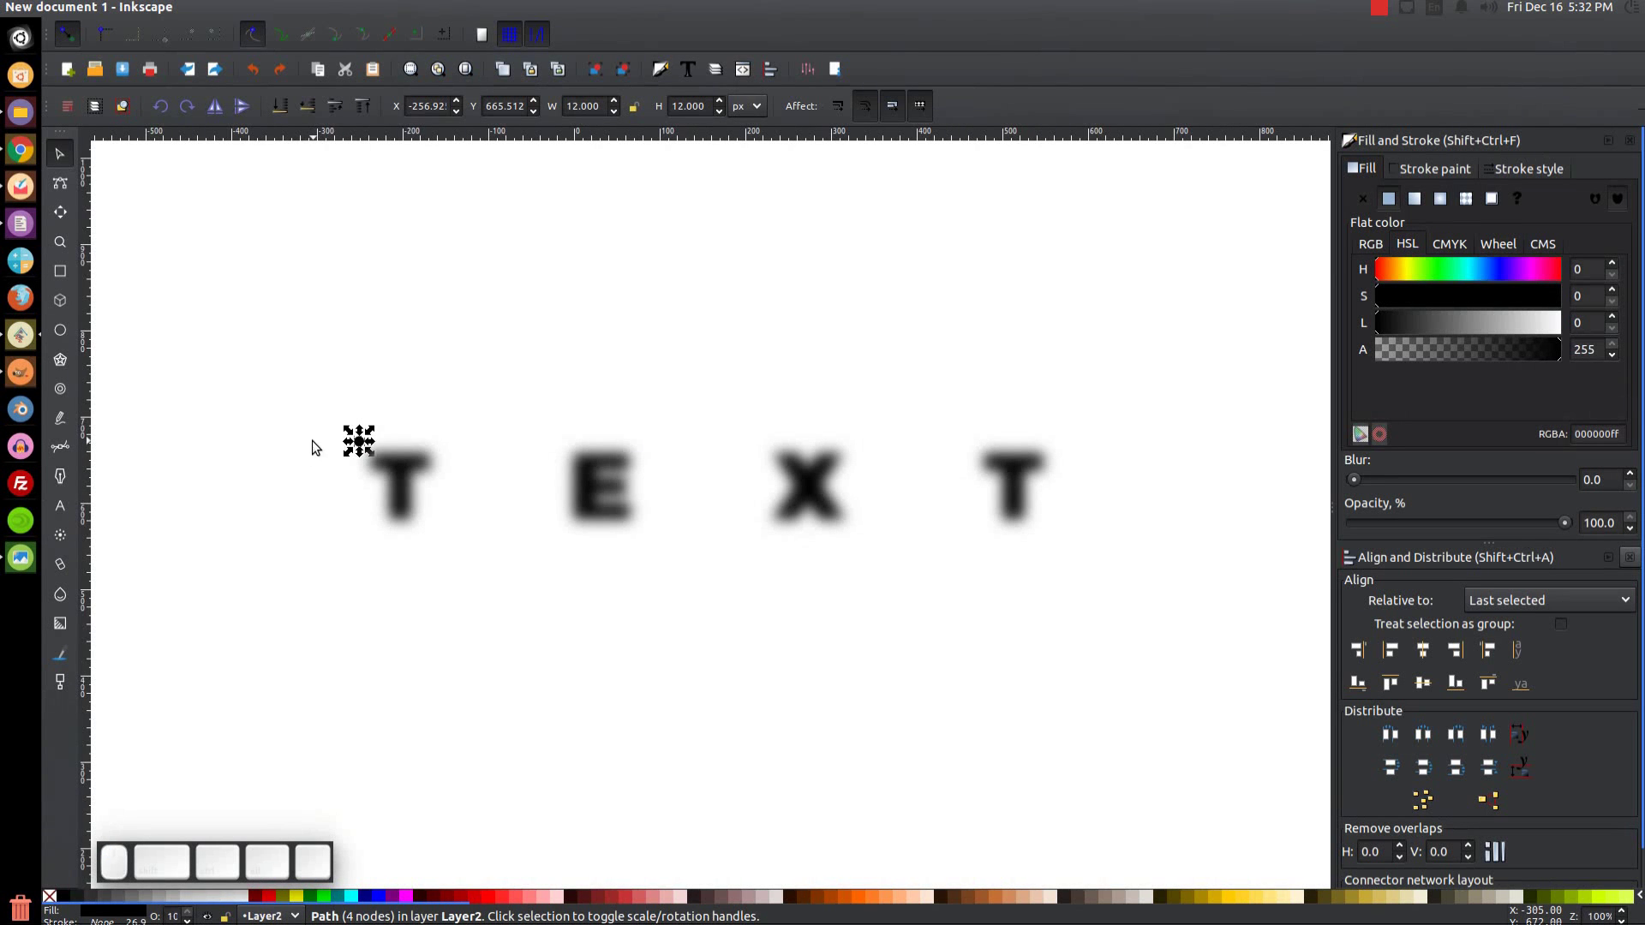
key("plus")
key("plus")
key("plus")
left_click_drag(316, 439, 826, 512)
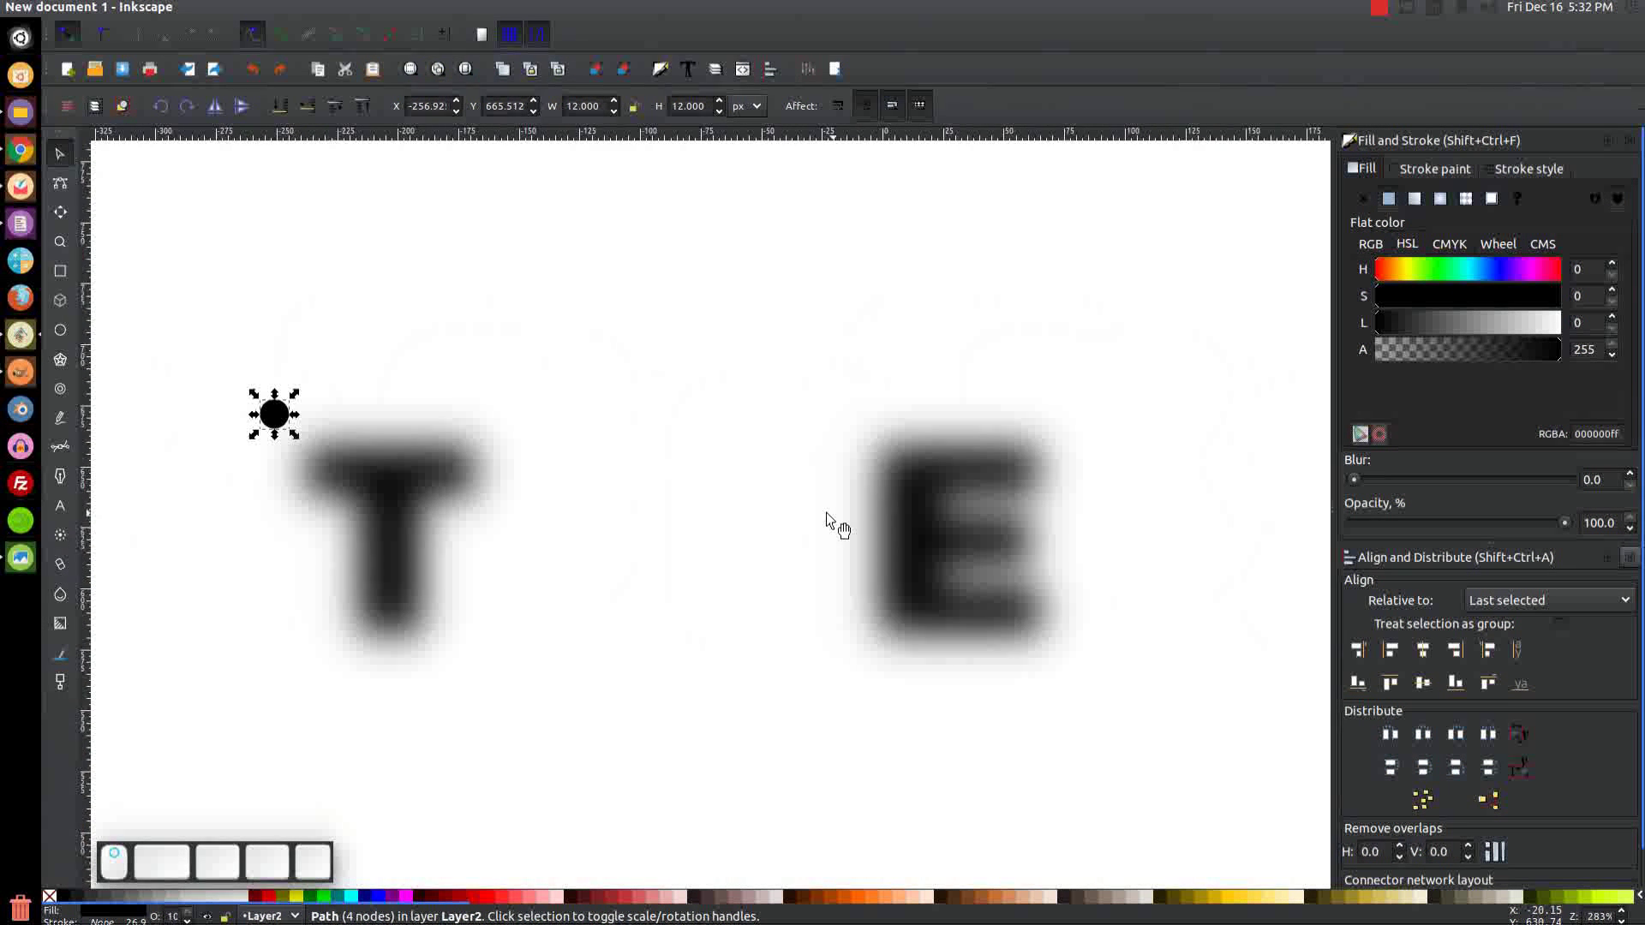
left_click_drag(235, 466, 615, 527)
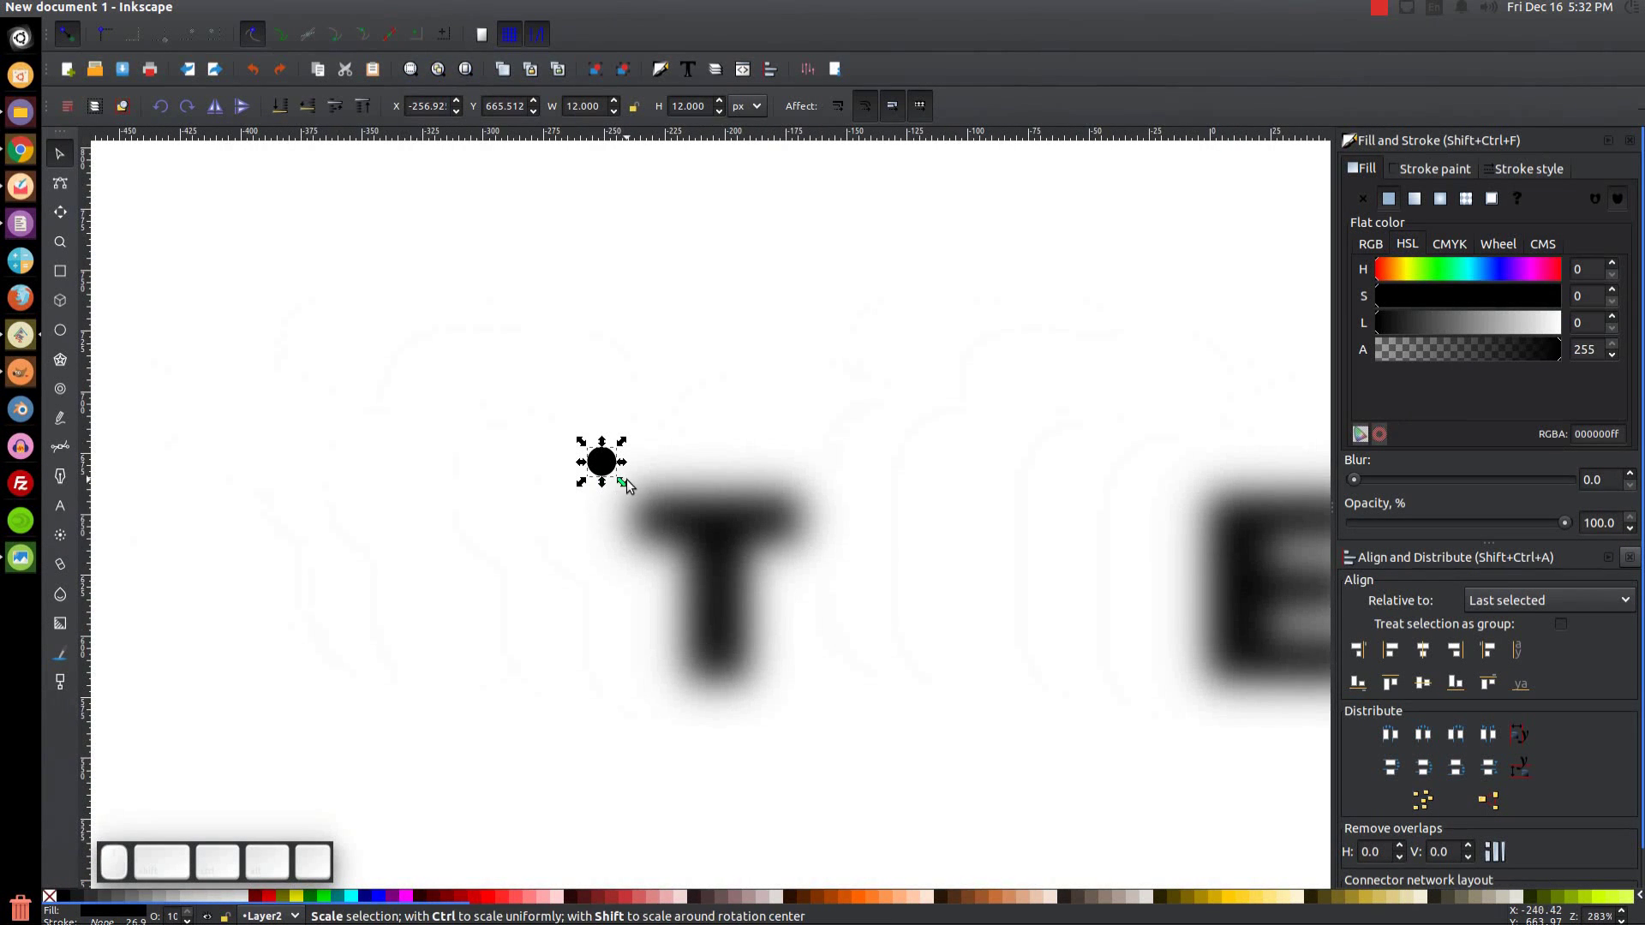
left_click_drag(622, 485, 610, 477)
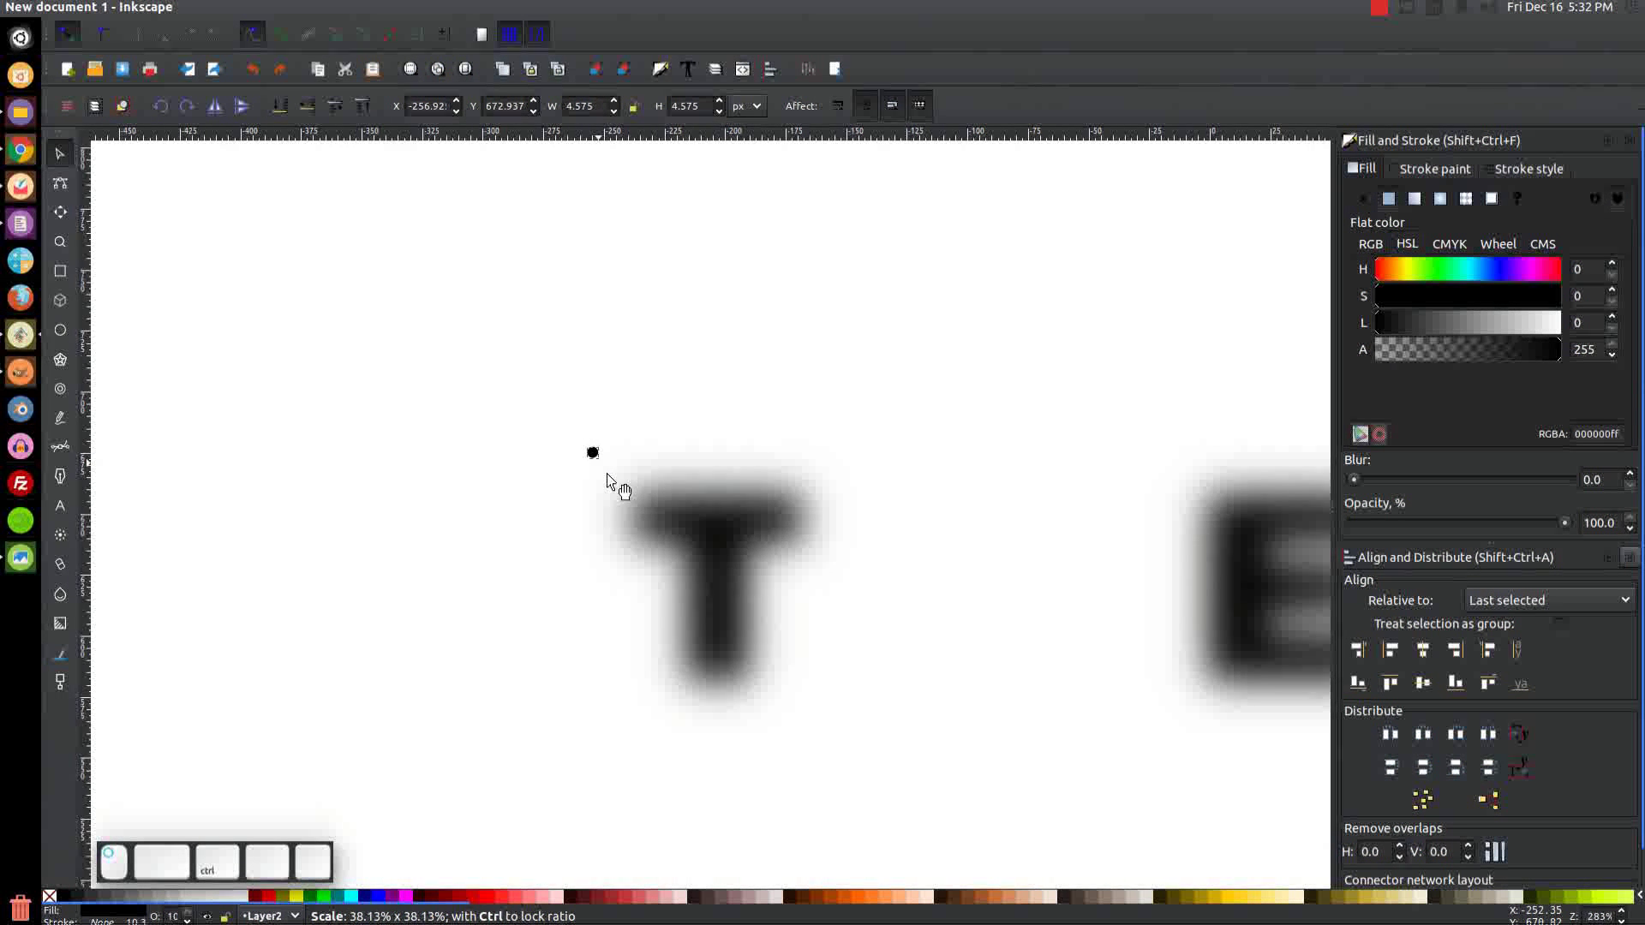
key("1")
left_click_drag(757, 606, 482, 569)
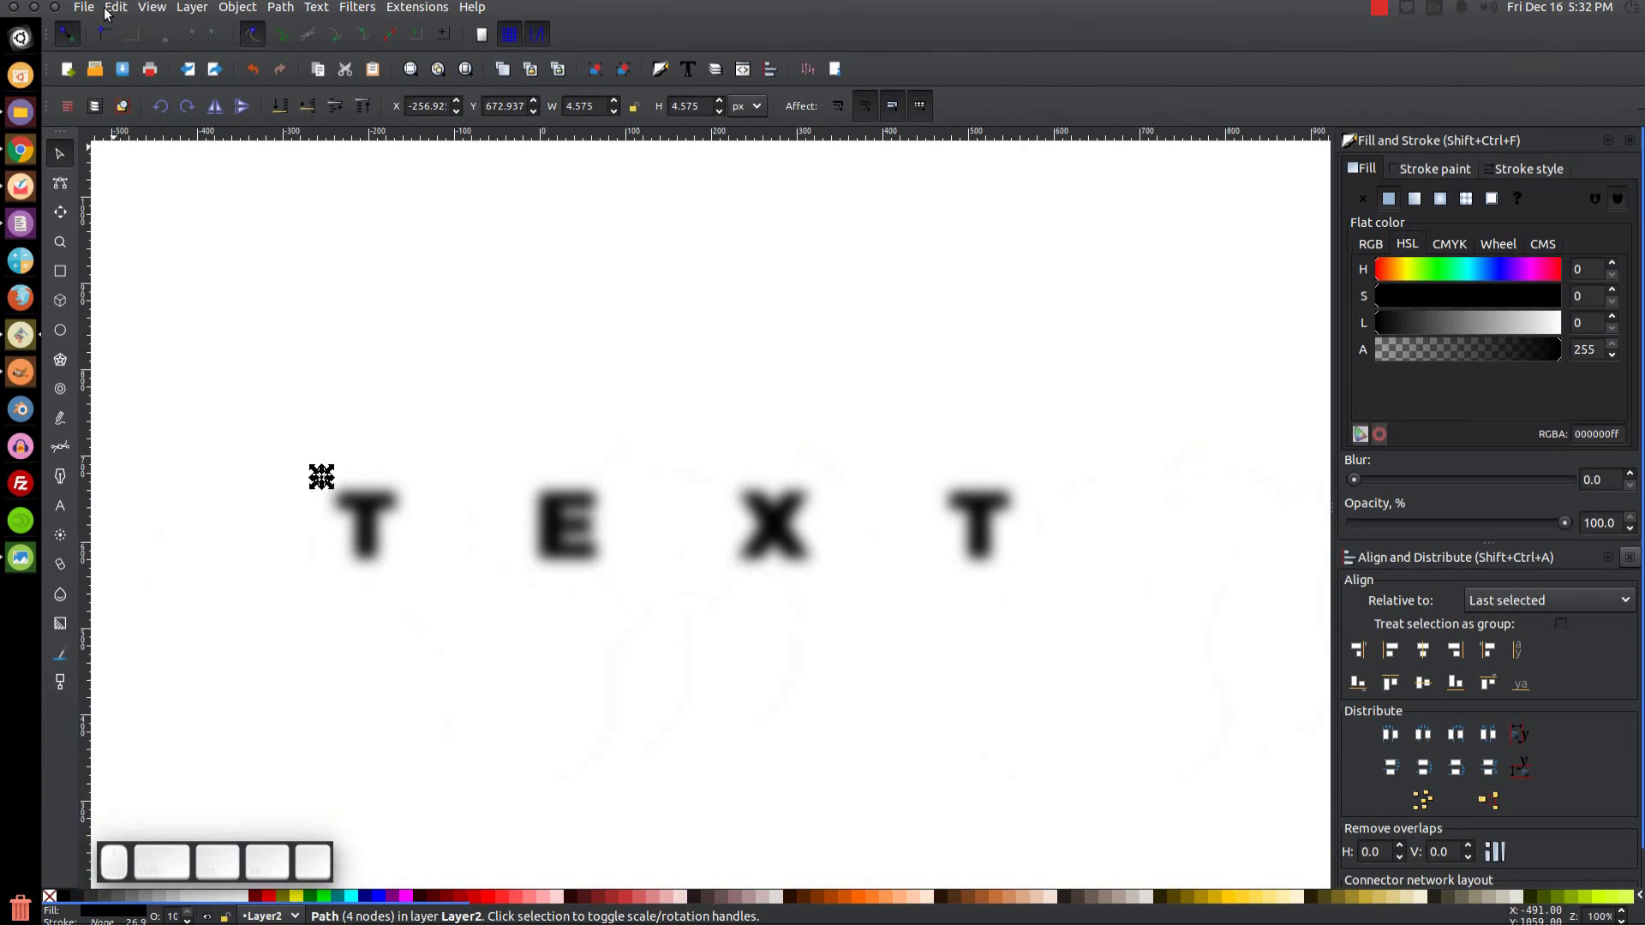
Create tiled clones of the dot tracing Color and Size, yielding 2028 halftone dots over TEXT.
left_click(112, 10)
mouse_move(214, 288)
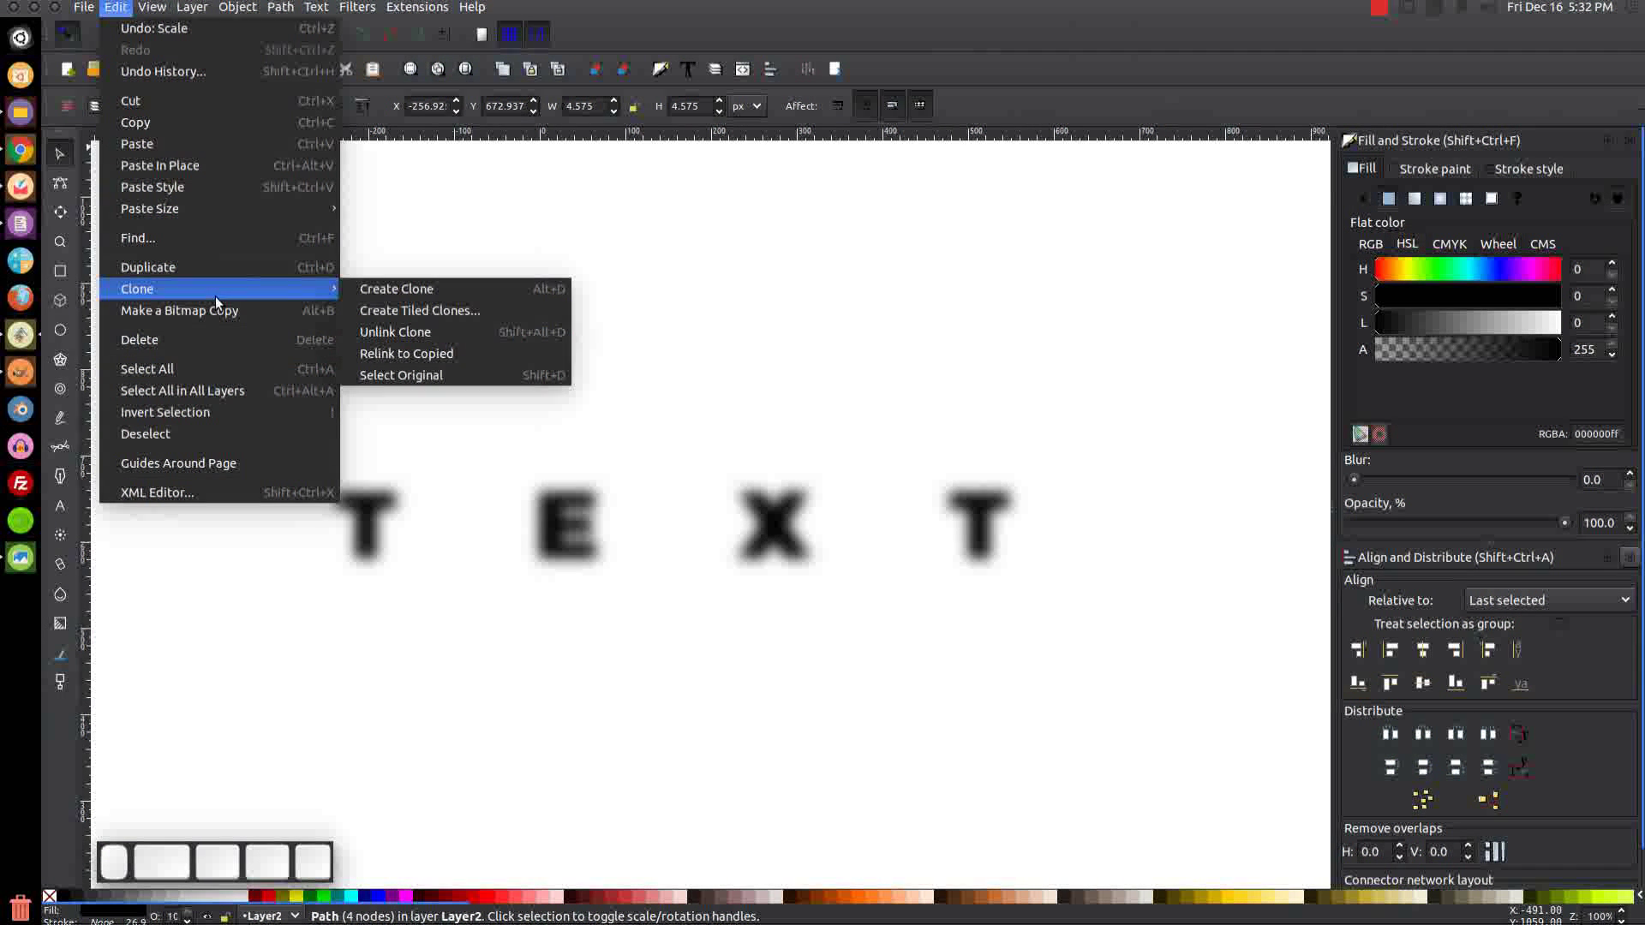
left_click(454, 309)
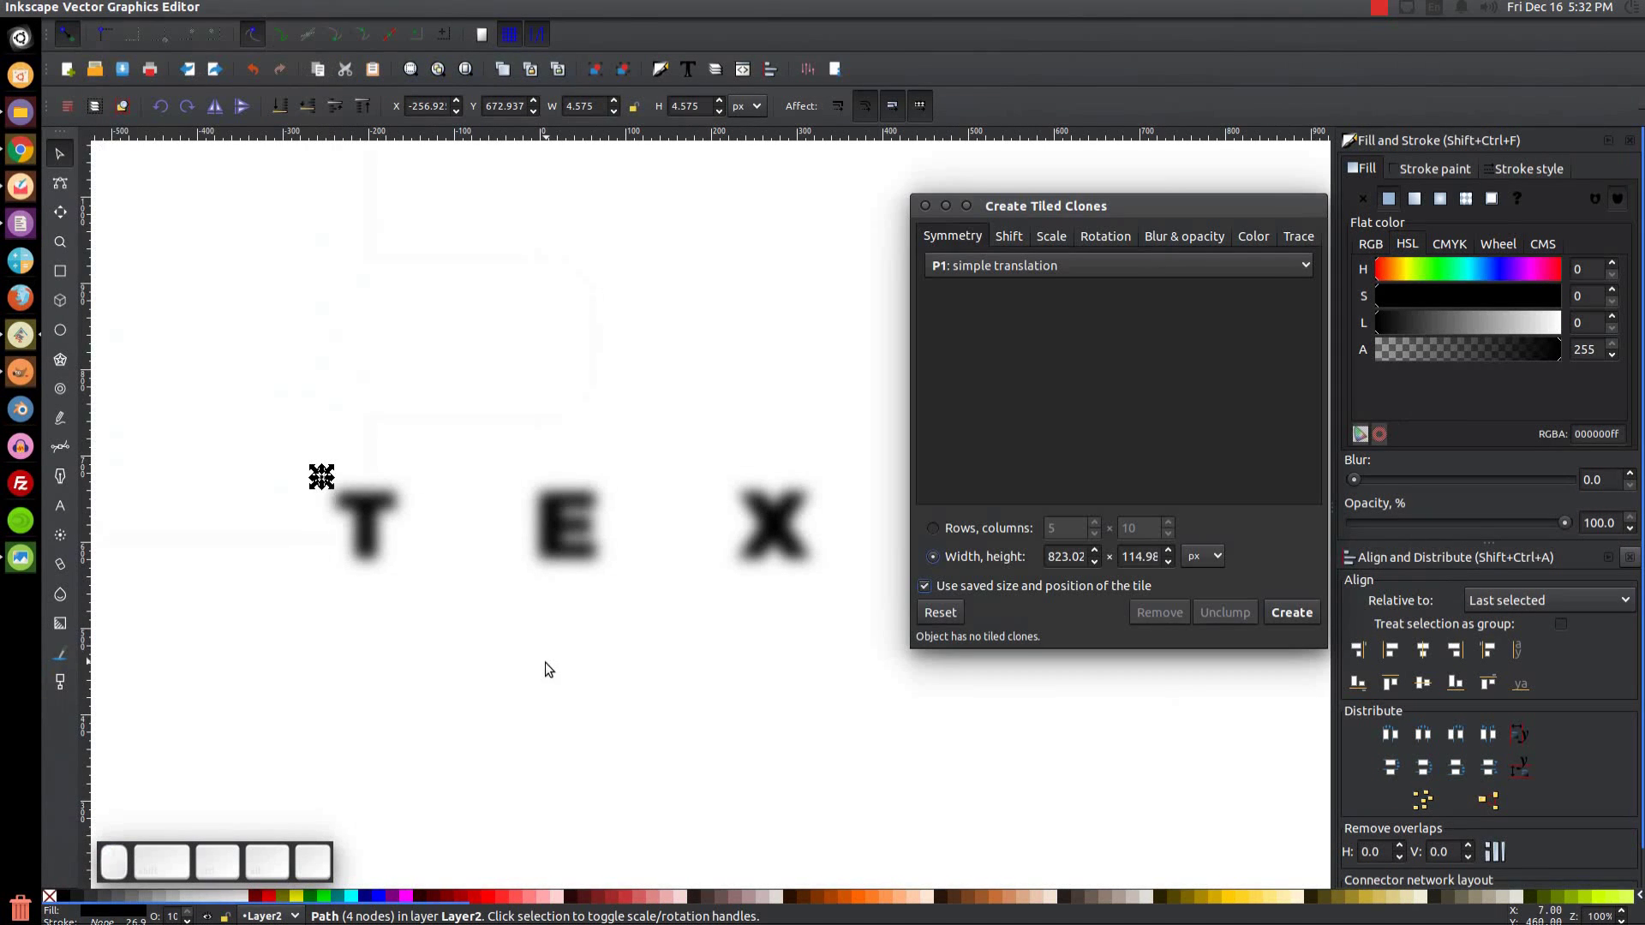
left_click(1298, 239)
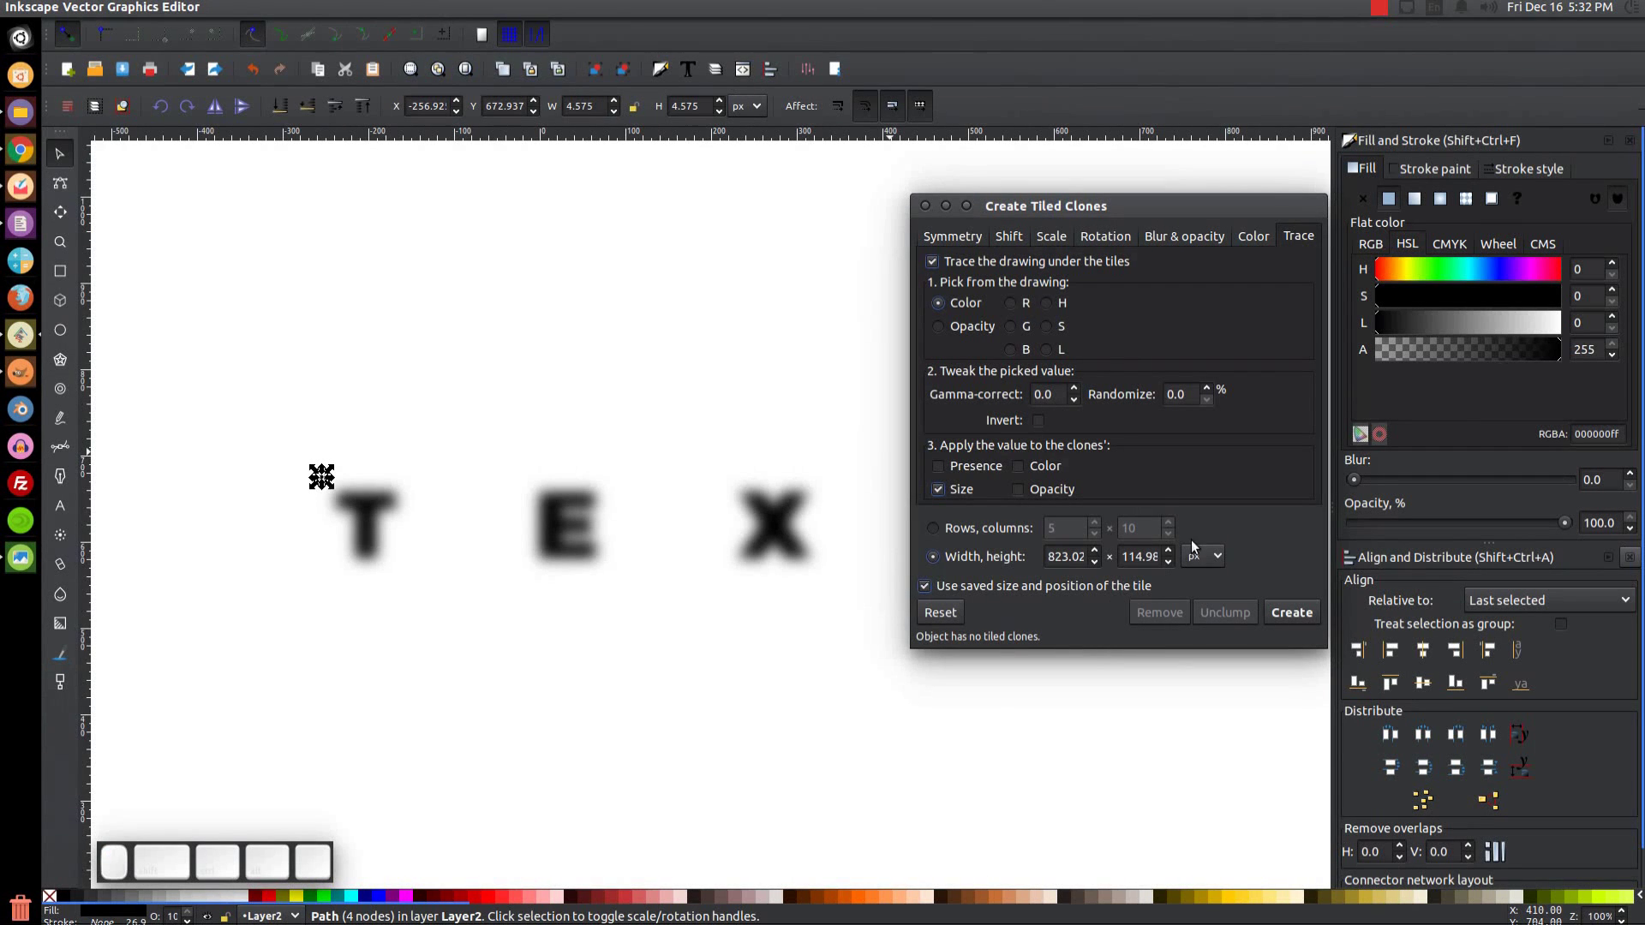
left_click(1298, 618)
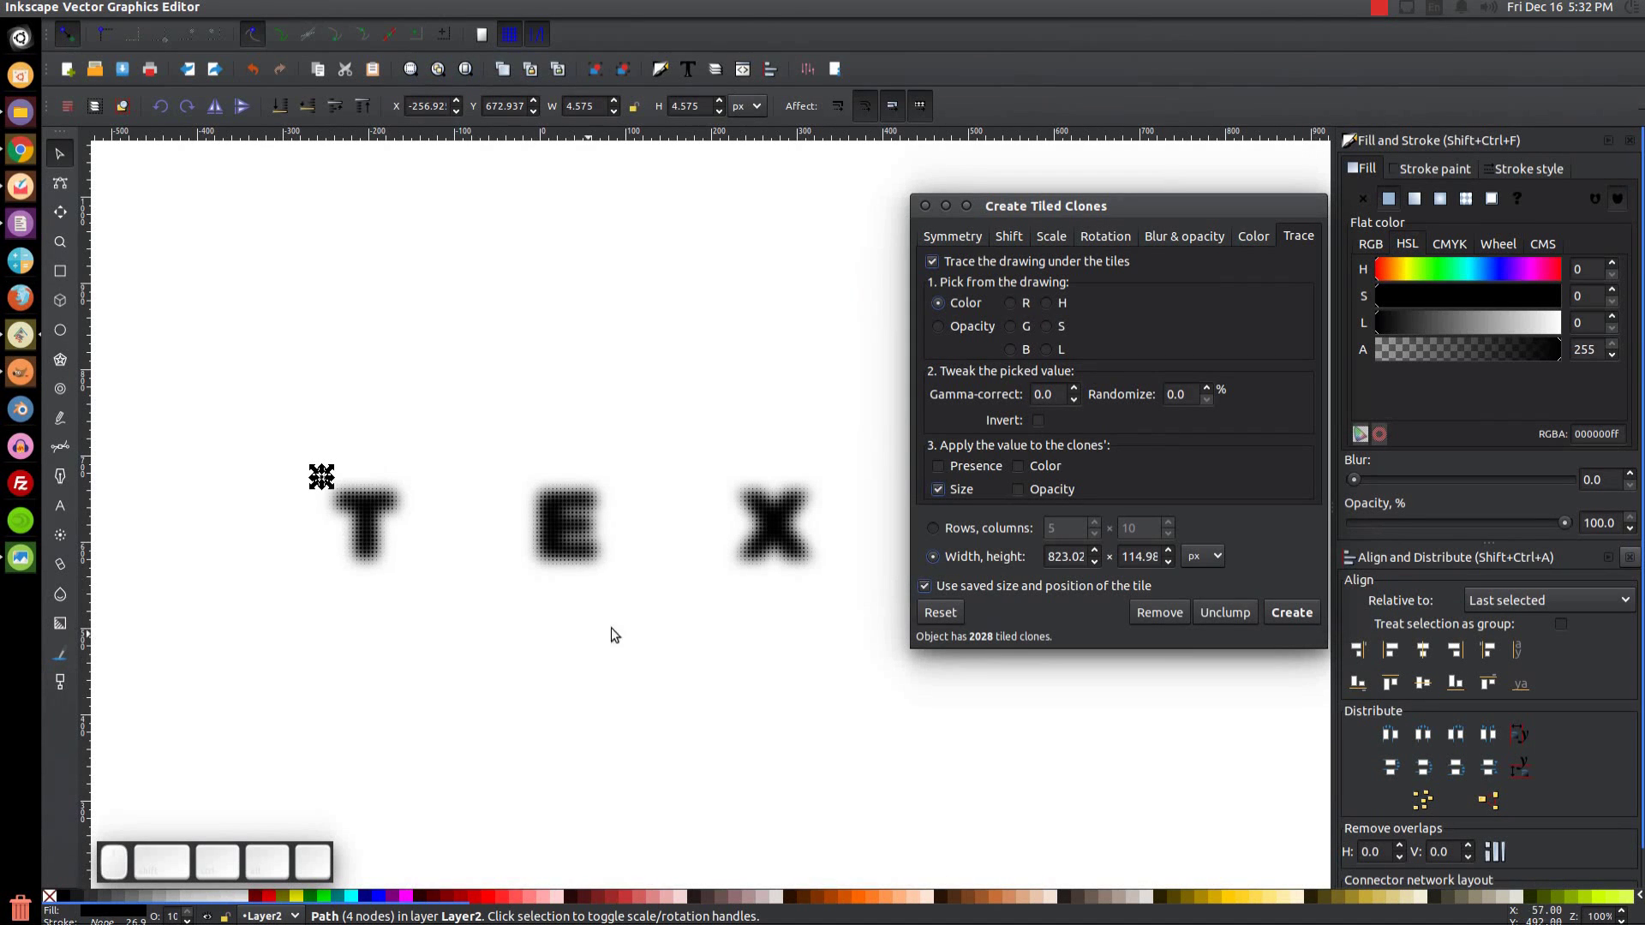
left_click(929, 204)
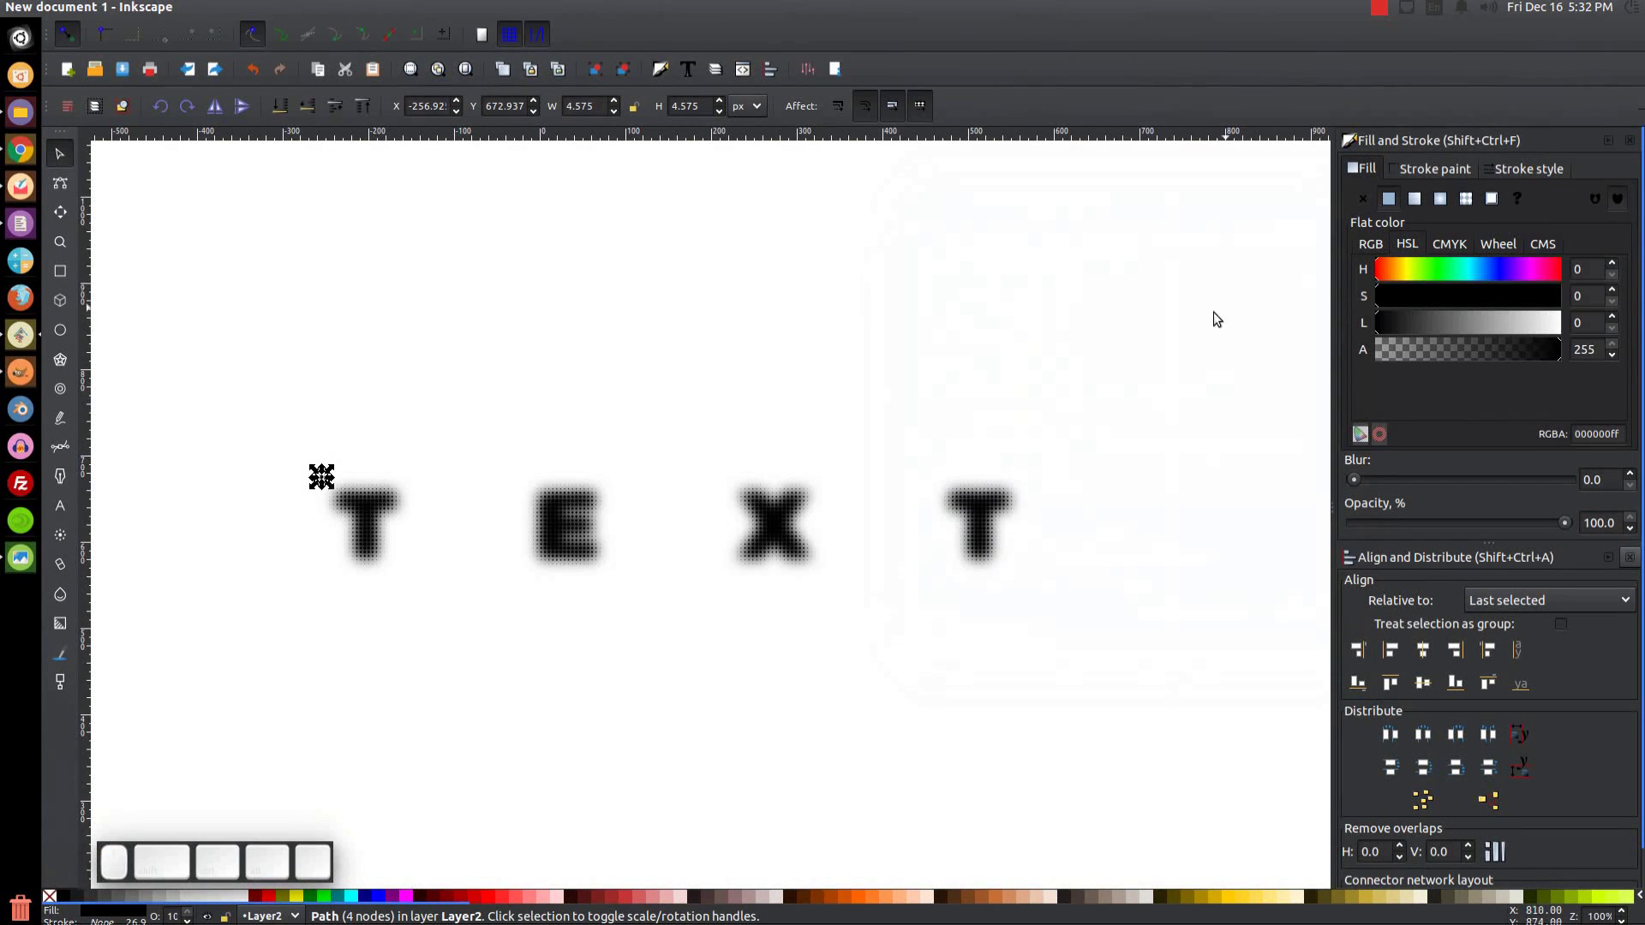
Delete Layer 1 containing the blurred TEXT, leaving only Layer2's halftone dots.
left_click(715, 69)
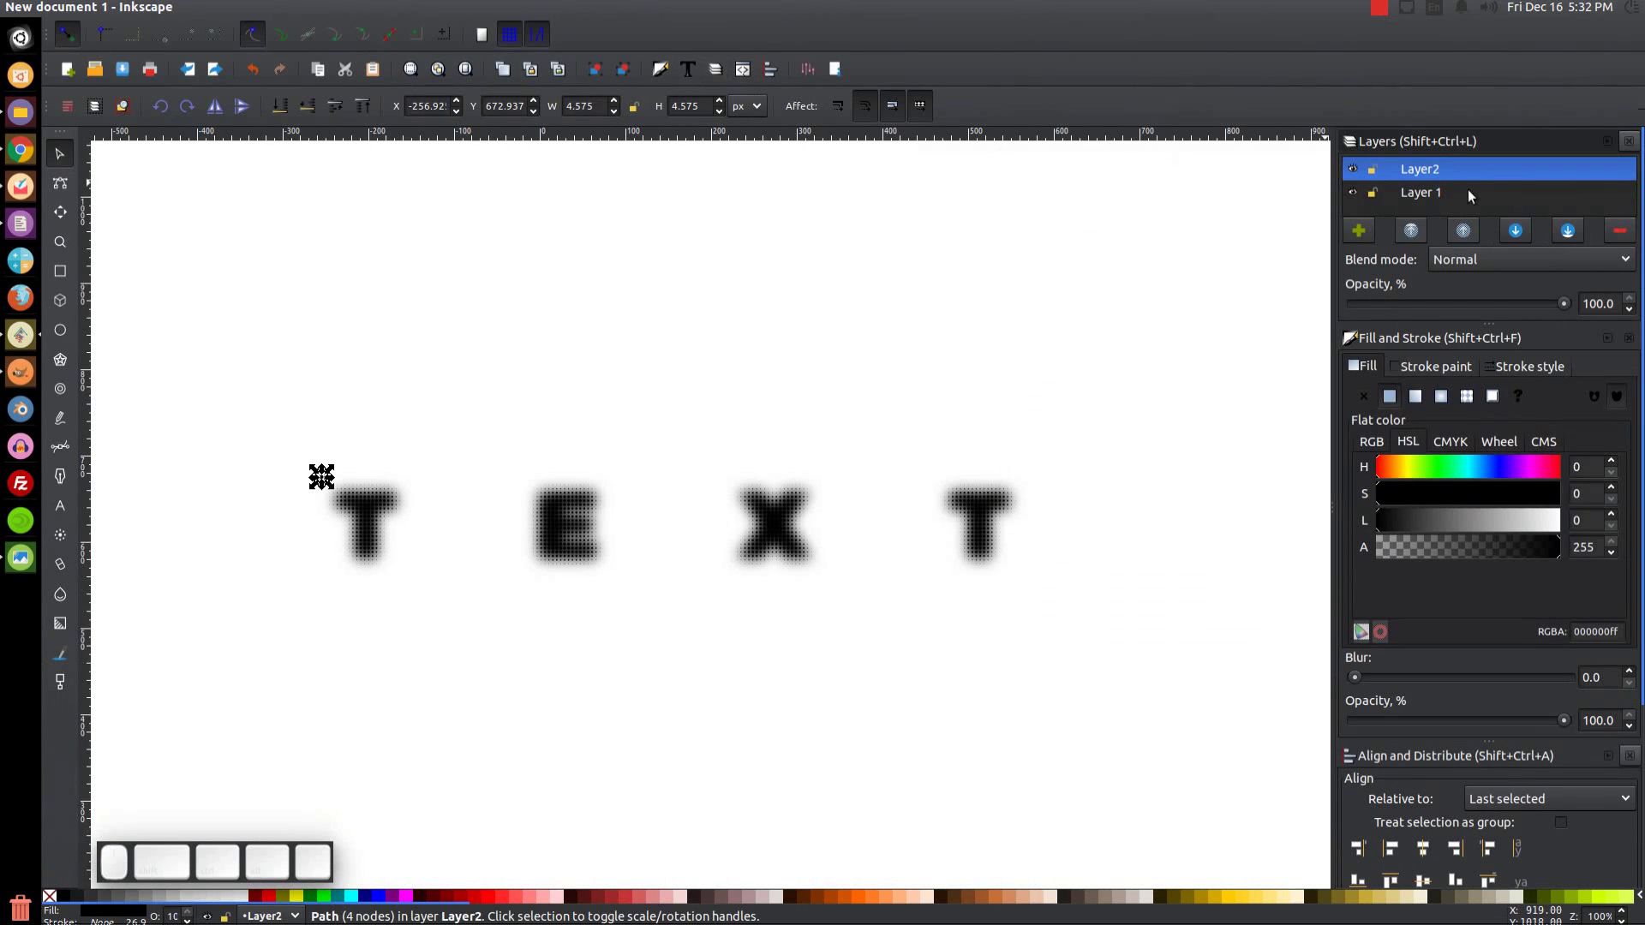
left_click(1452, 186)
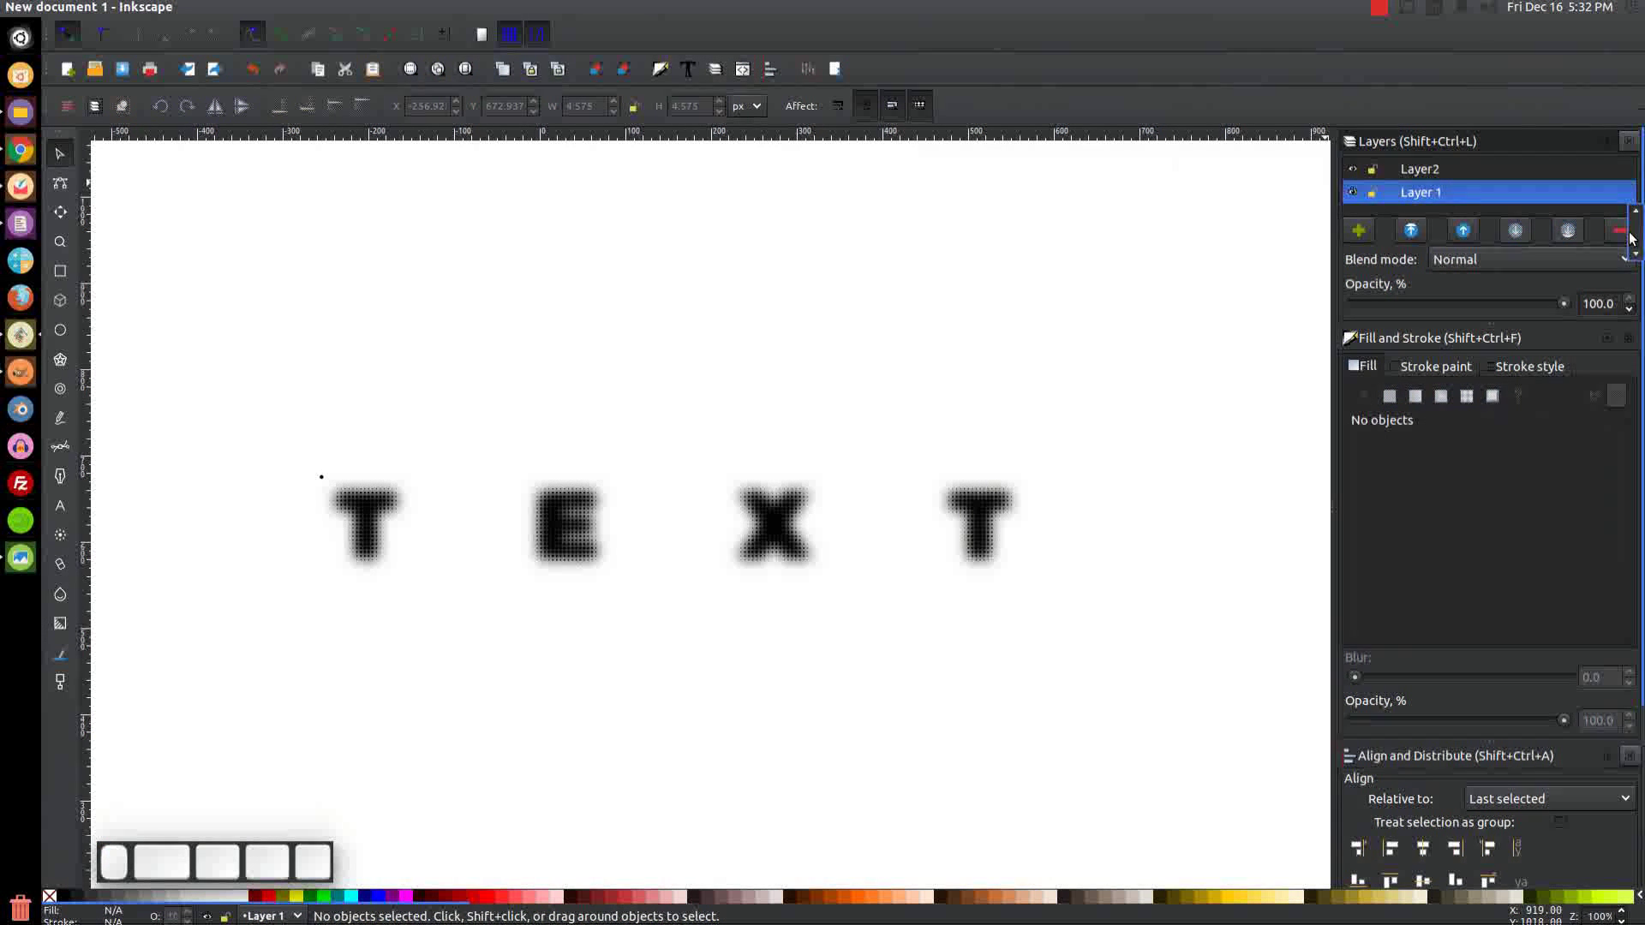
scroll(1631, 239, "down", 3)
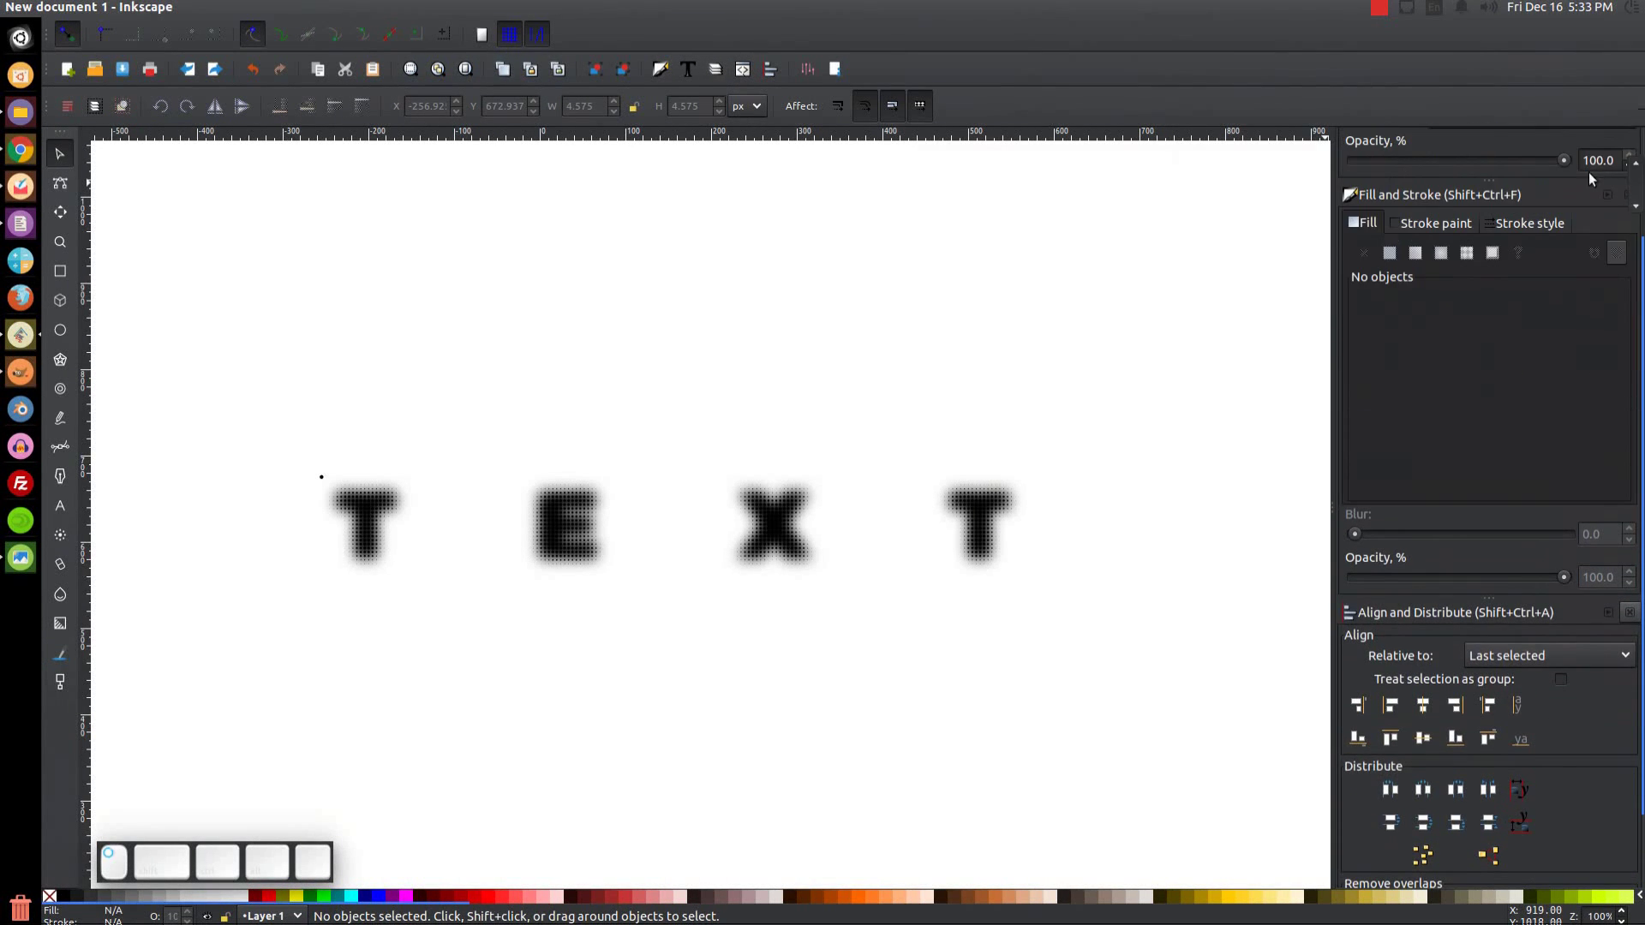
scroll(1615, 227, "up", 3)
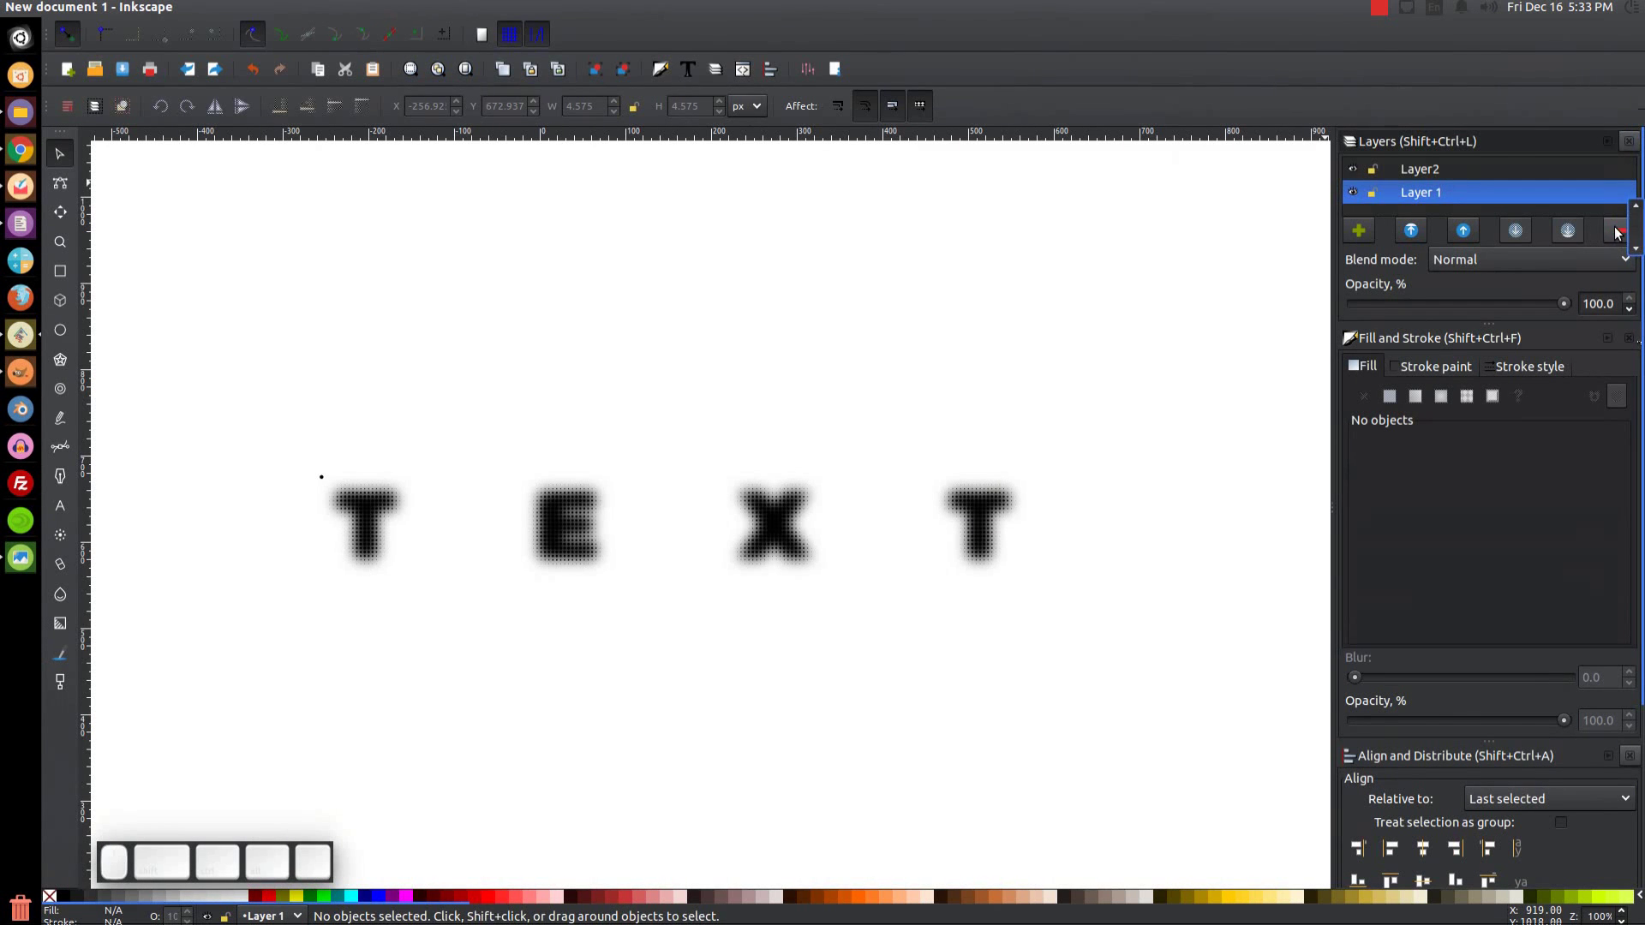
left_click(1615, 232)
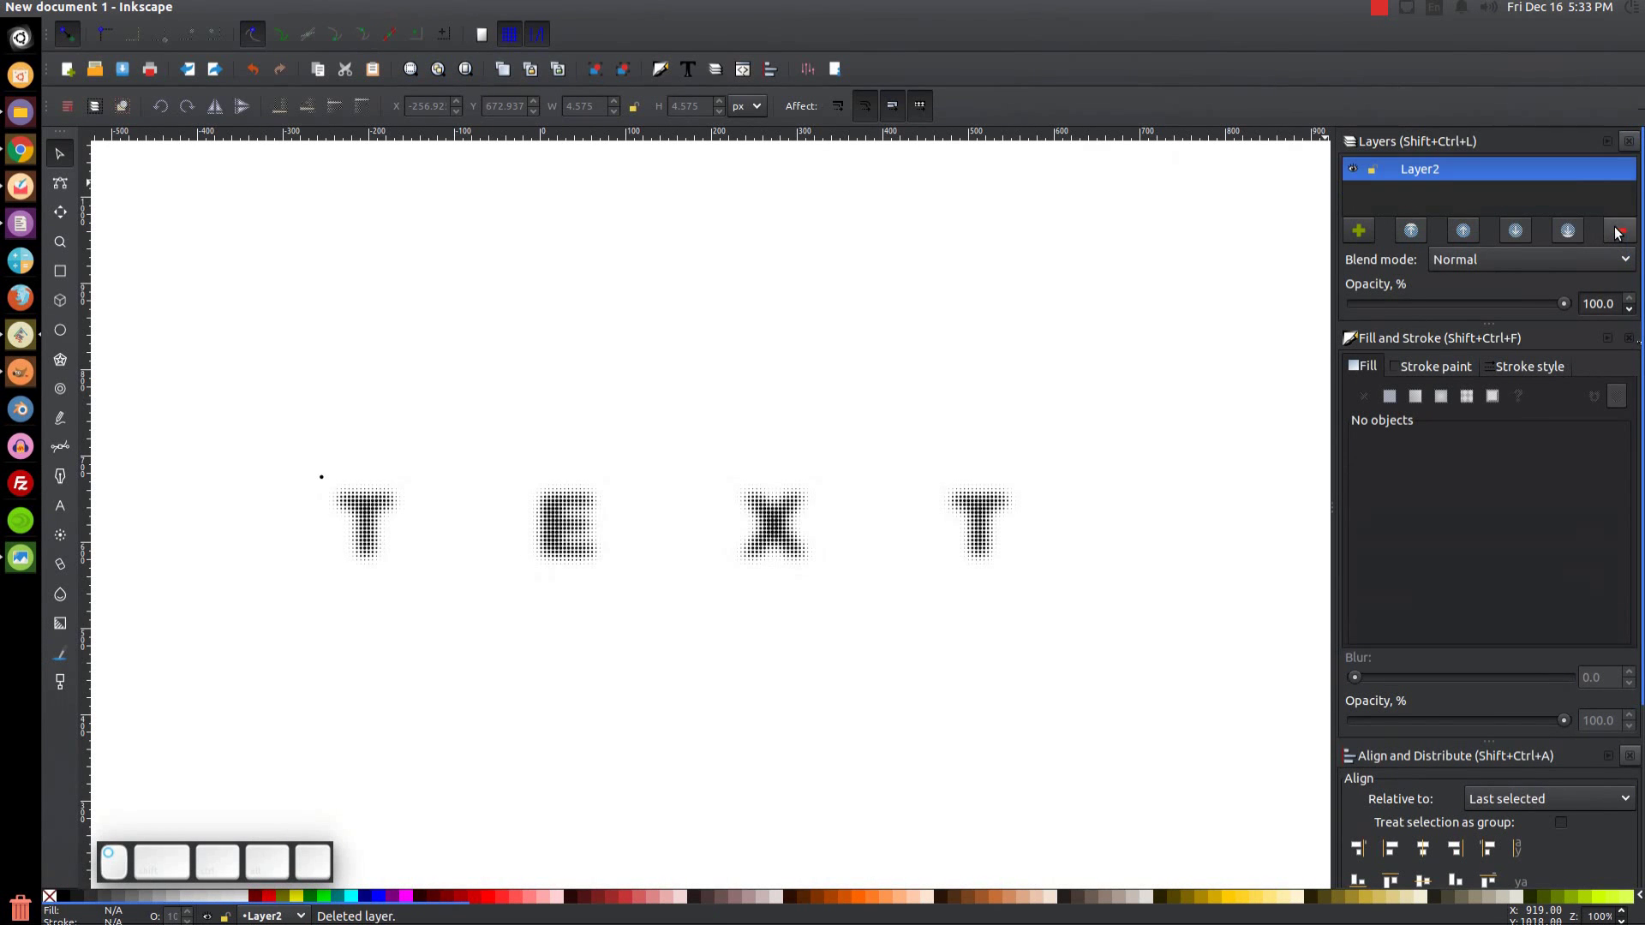
left_click(1623, 143)
scroll(548, 545, "up", 4)
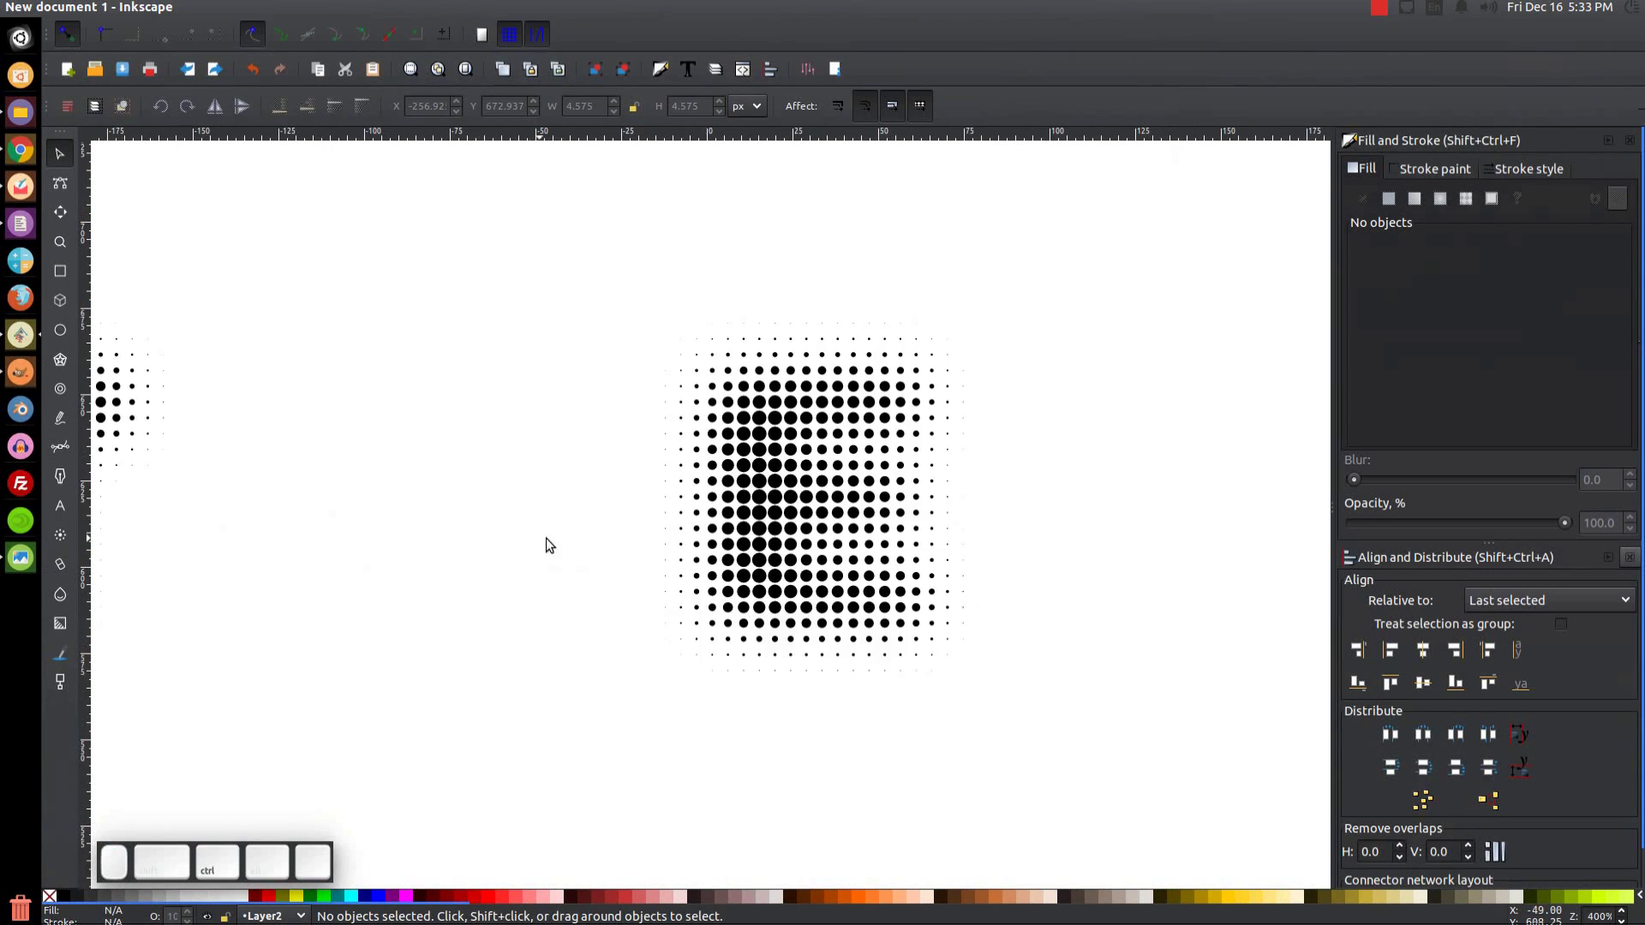
scroll(547, 538, "down", 4)
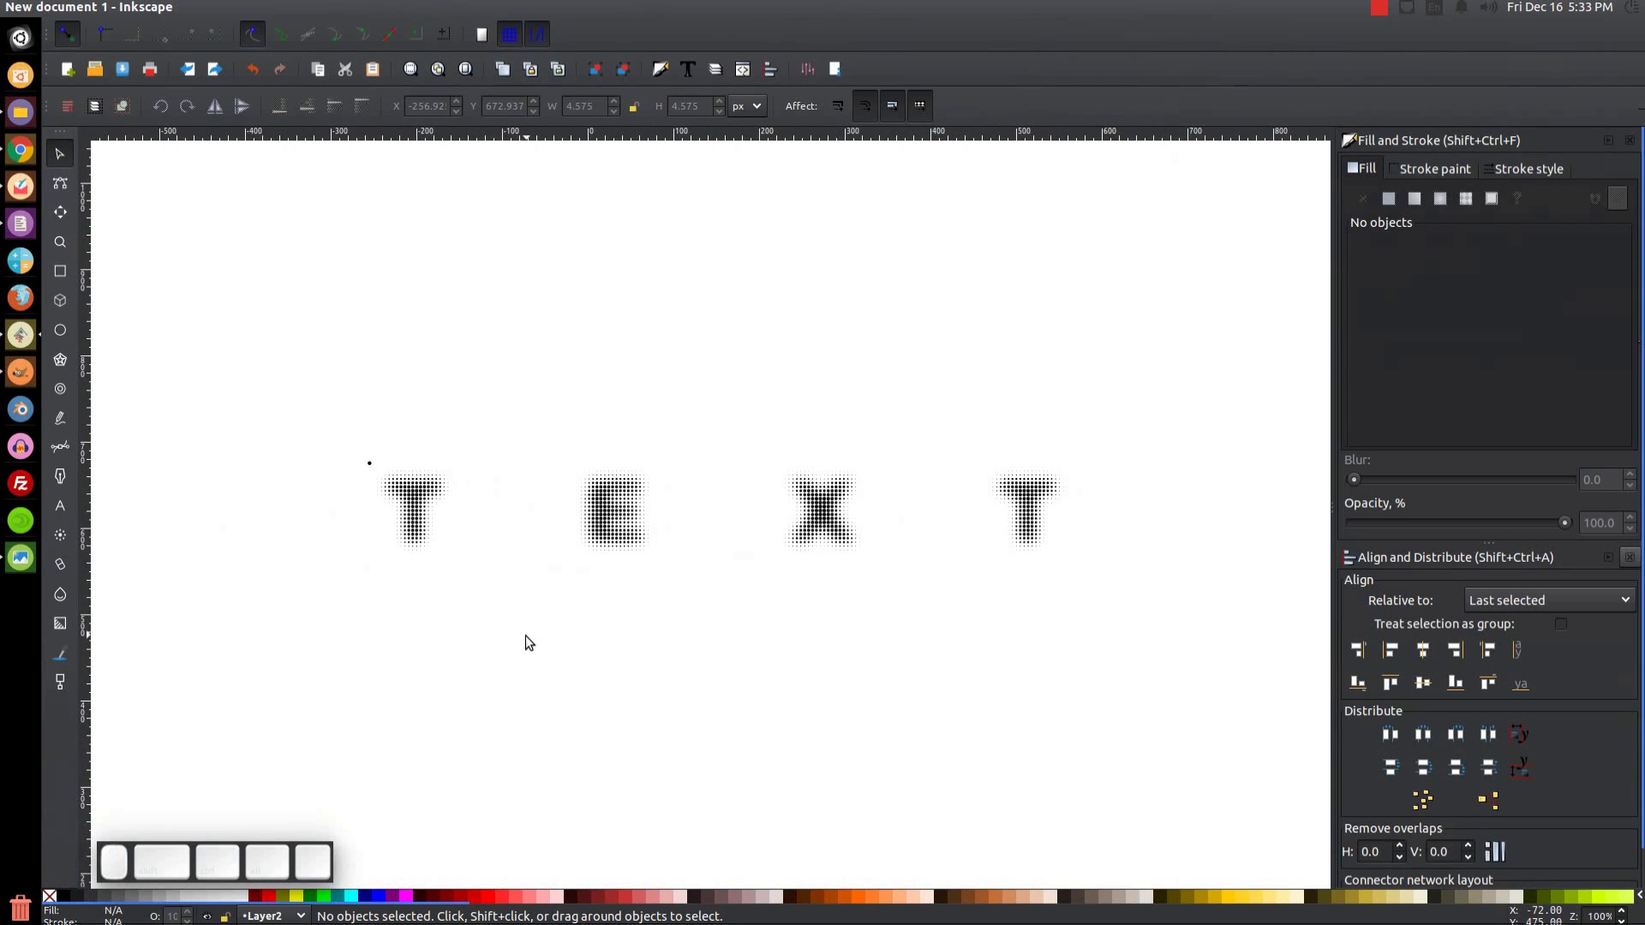
Delete the original source dot and slide the halftone E left toward the first T.
left_click_drag(369, 464, 327, 417)
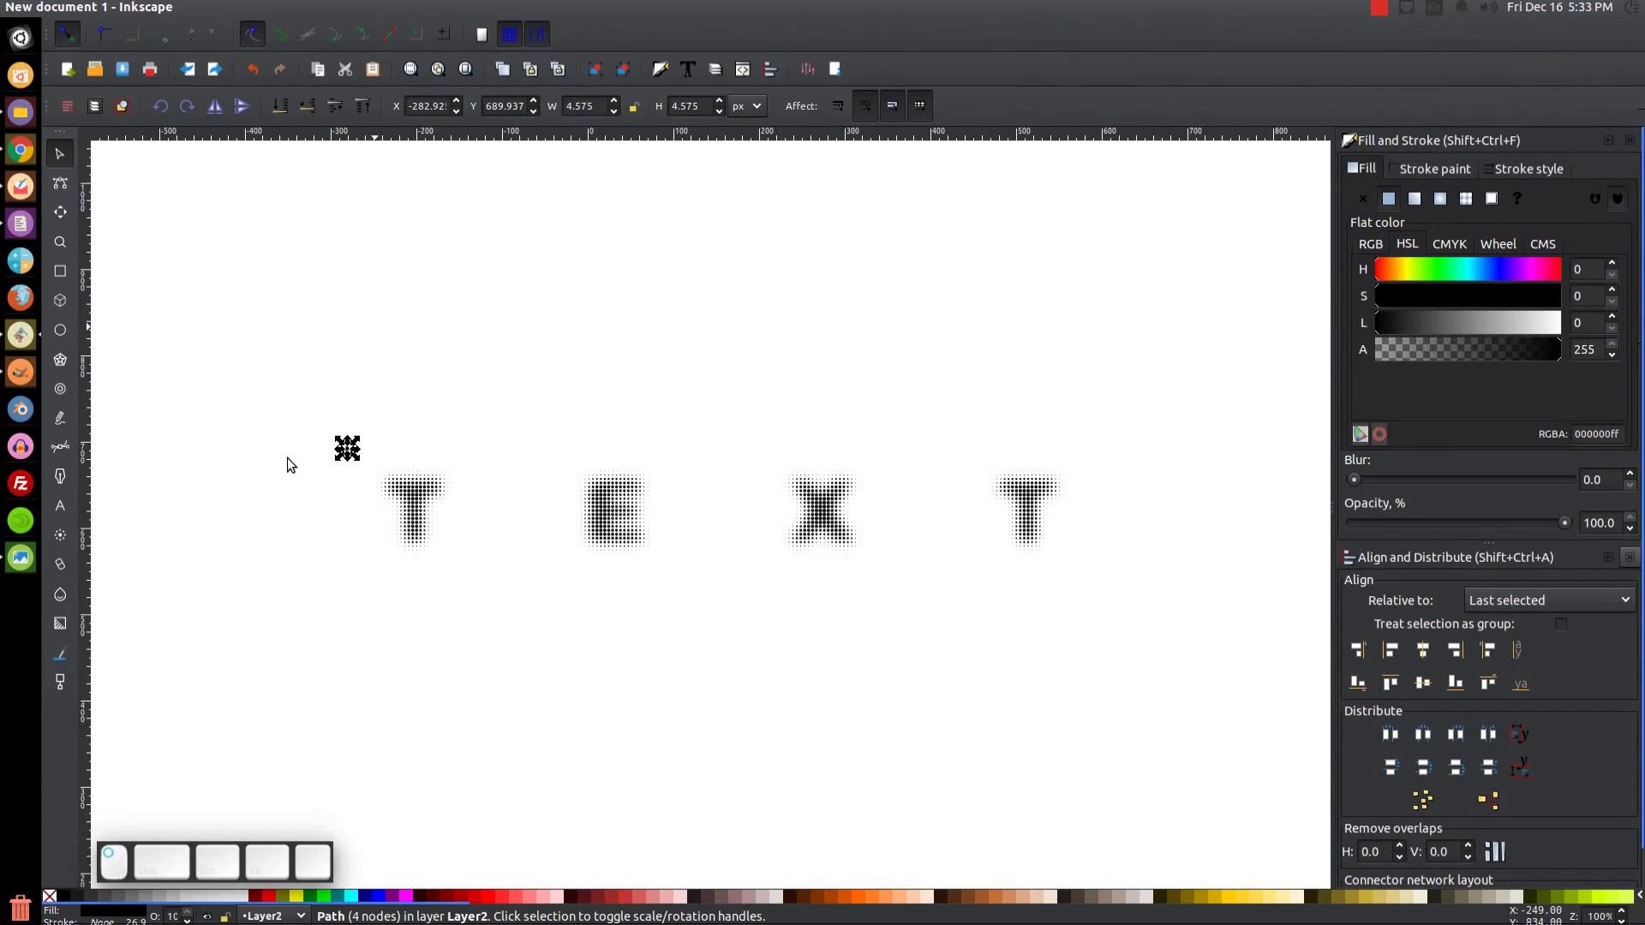
key("Delete")
key("Delete")
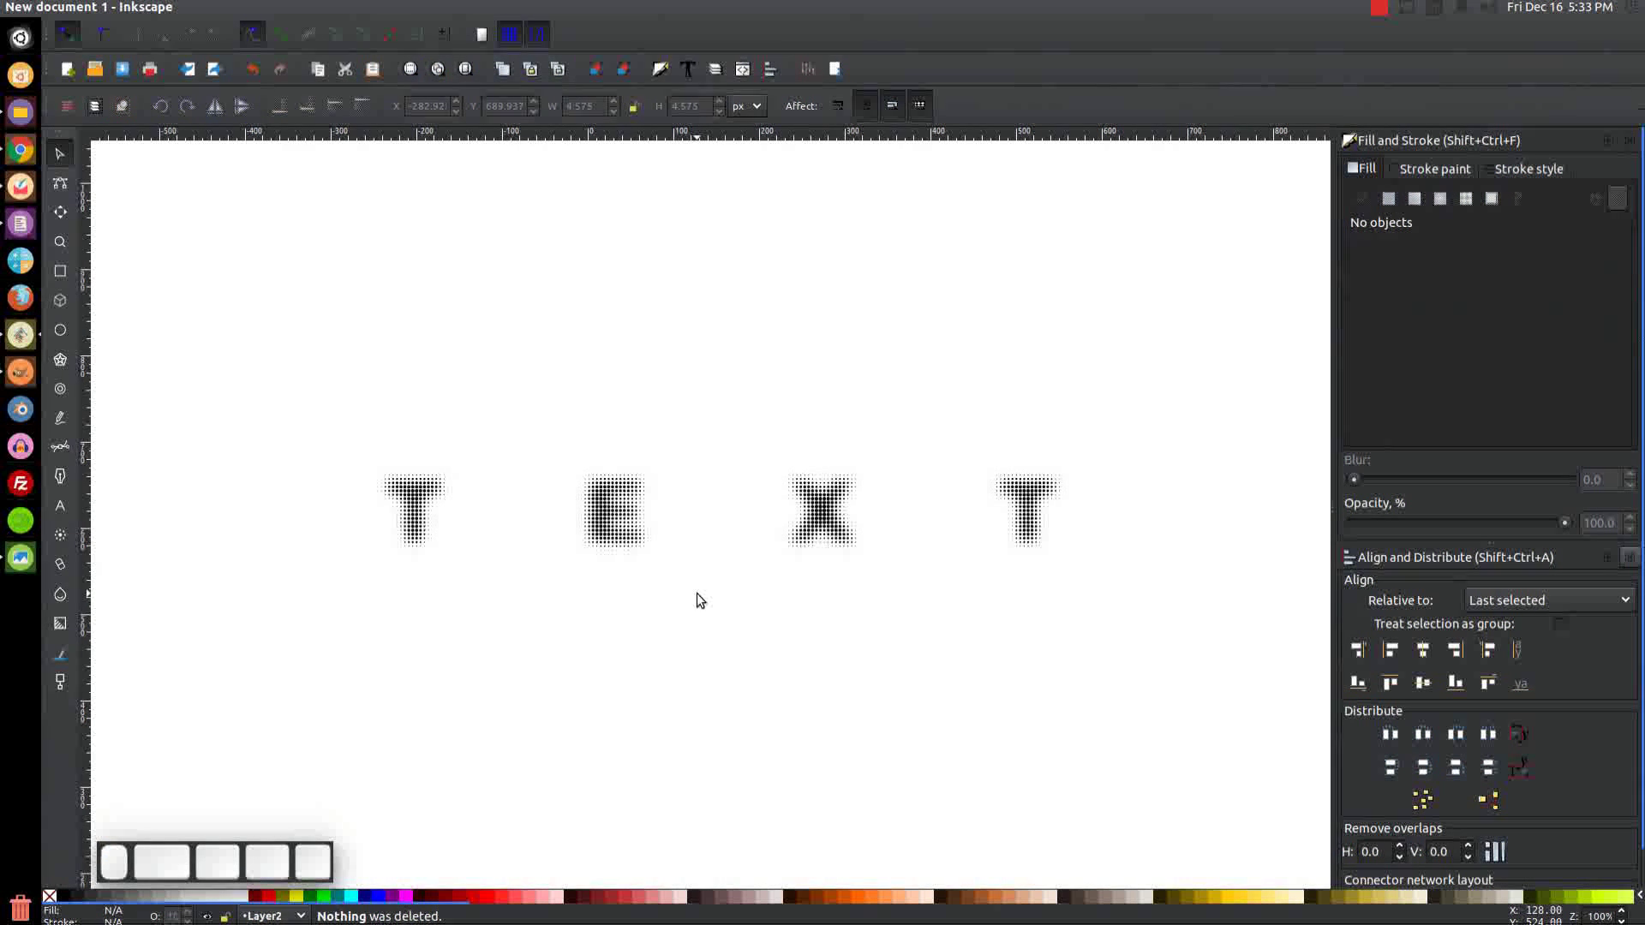
left_click_drag(697, 593, 537, 437)
left_click_drag(610, 533, 487, 533)
Slide the halftone X and last T left so they pack next to the E.
left_click_drag(933, 588, 692, 339)
left_click_drag(839, 529, 591, 540)
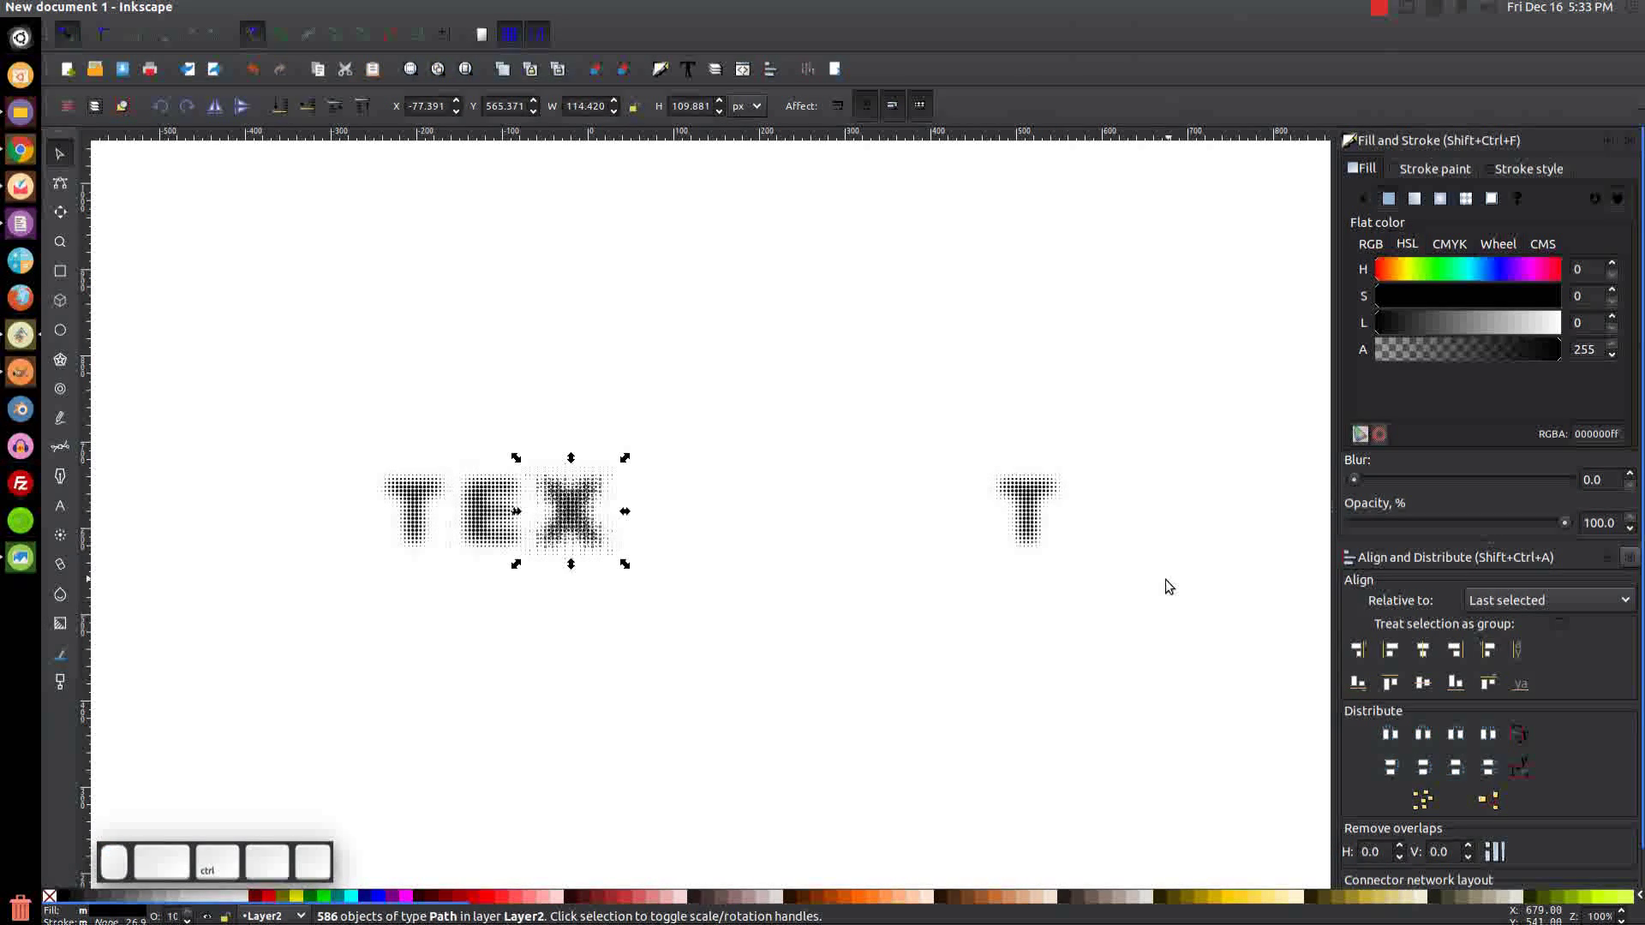
left_click_drag(1140, 588, 919, 402)
left_click_drag(1018, 538, 652, 537)
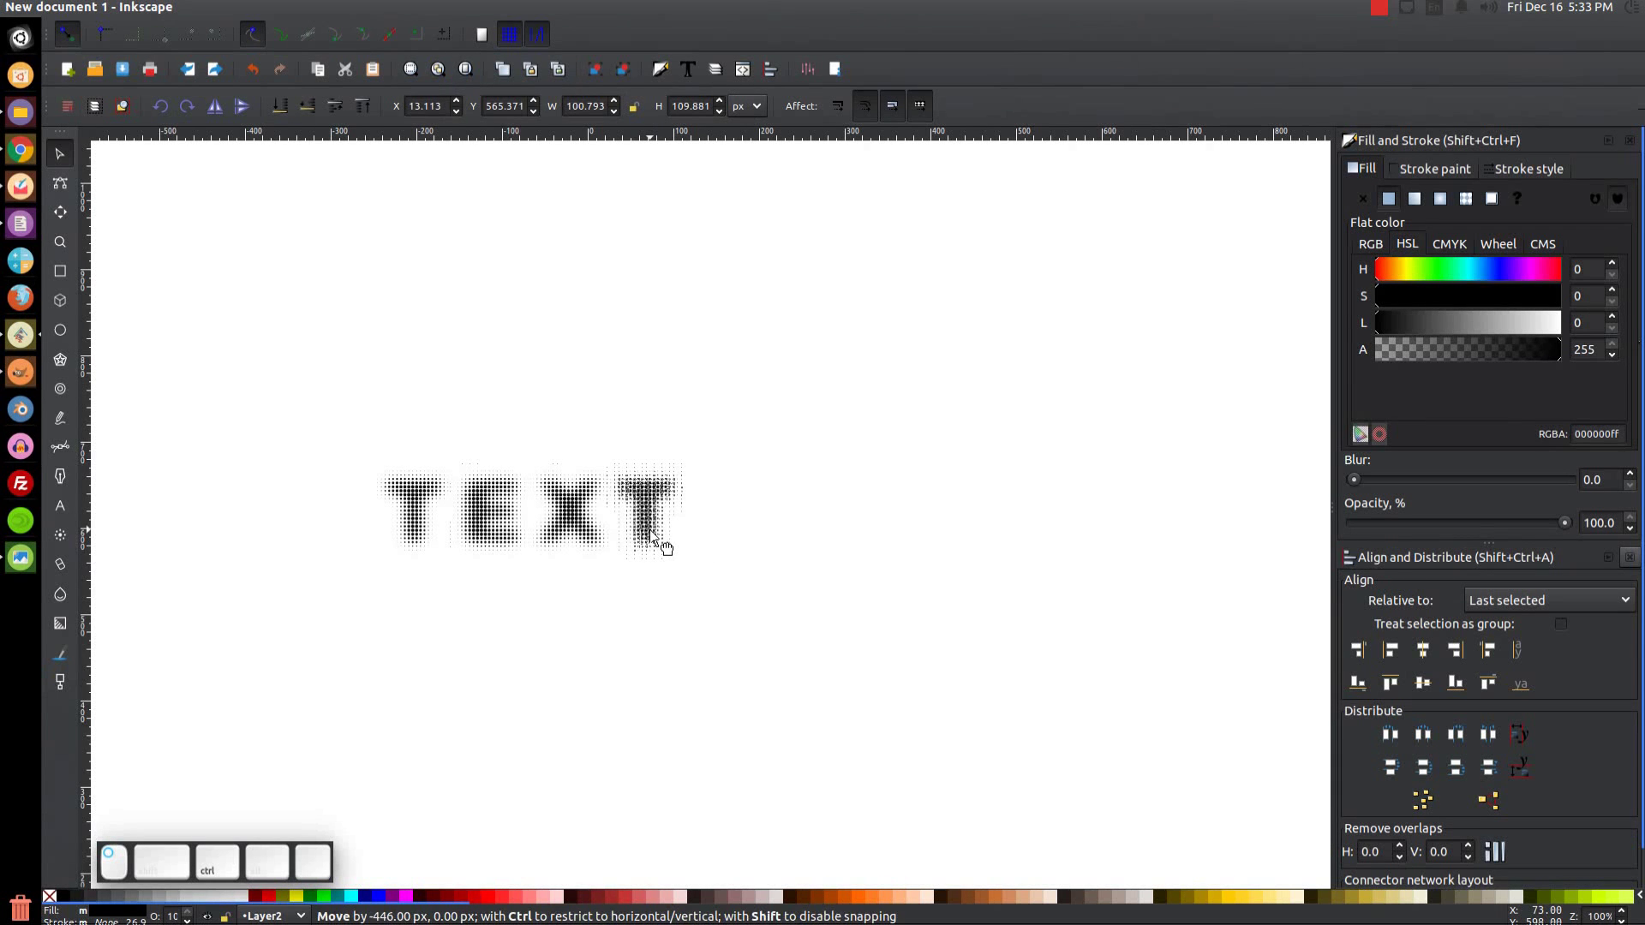
Enlarge the halftone TEXT to about 812 × 245 px and recolour its dots blue.
left_click(503, 617)
scroll(775, 602, "left", 6)
left_click_drag(976, 602, 468, 317)
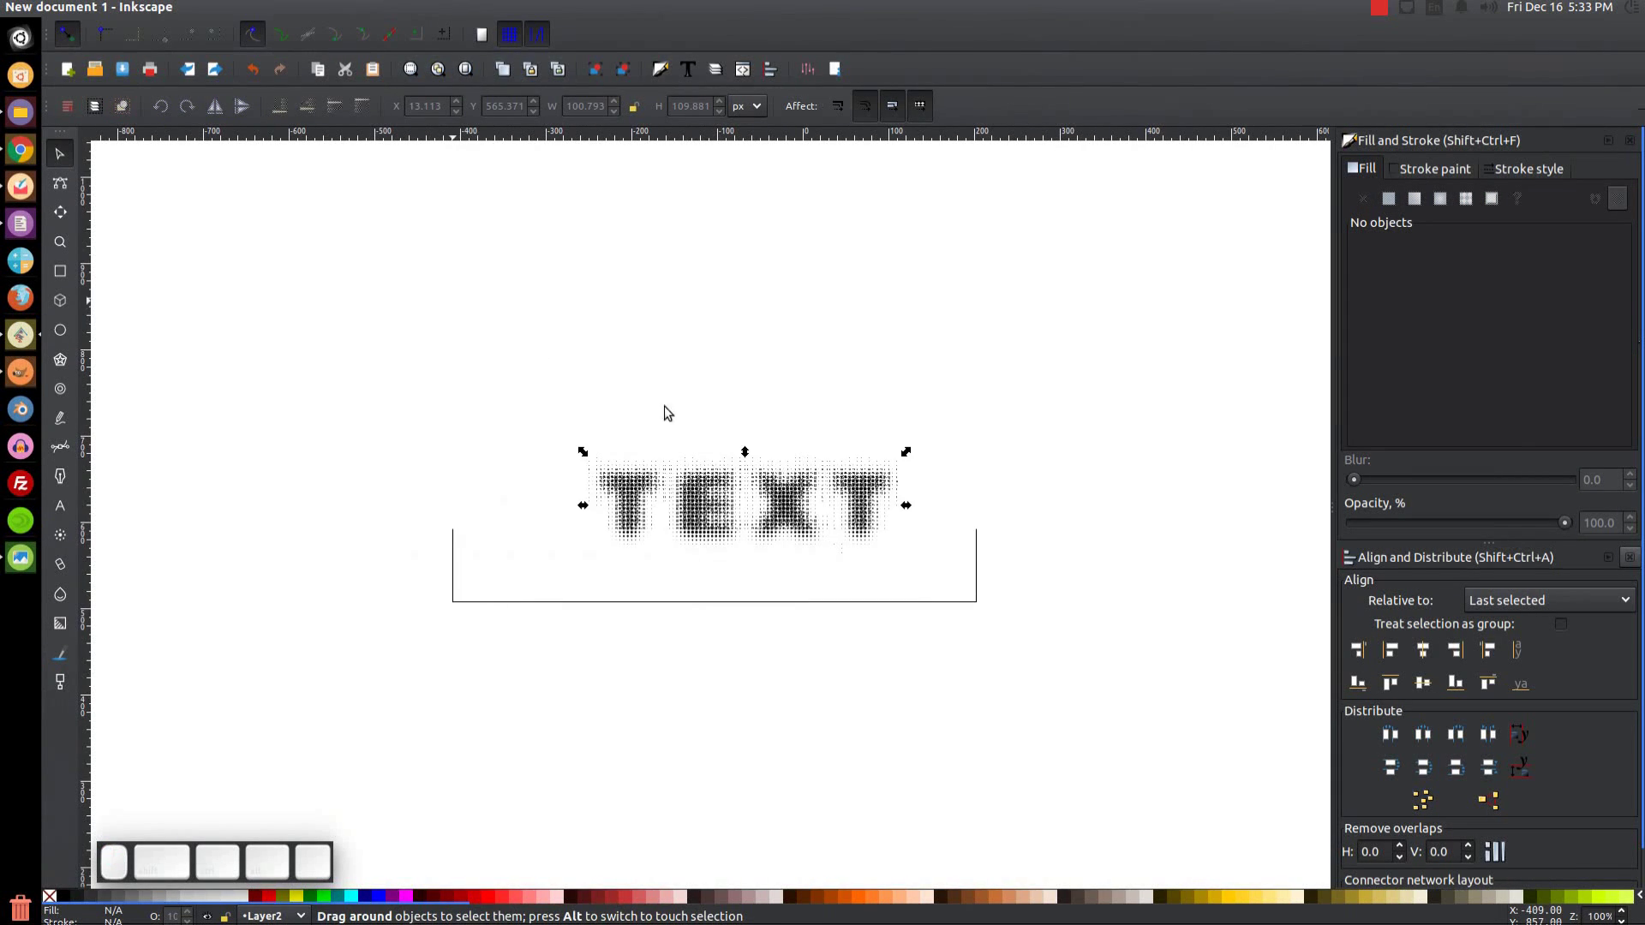
left_click_drag(905, 557, 1084, 709)
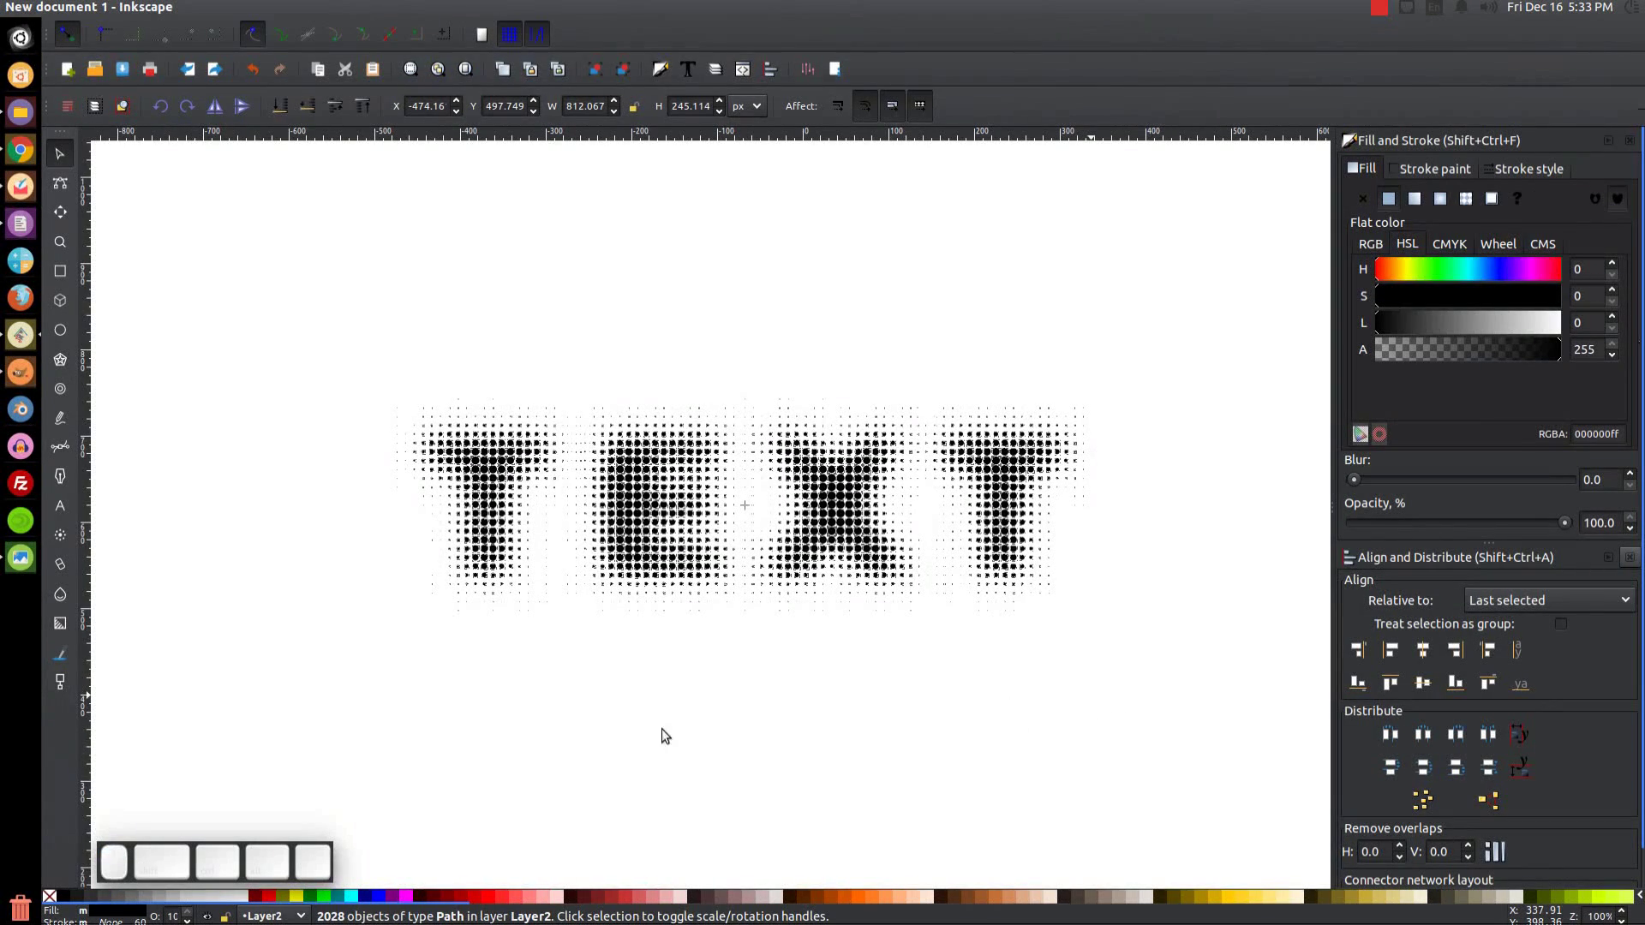
left_click(269, 896)
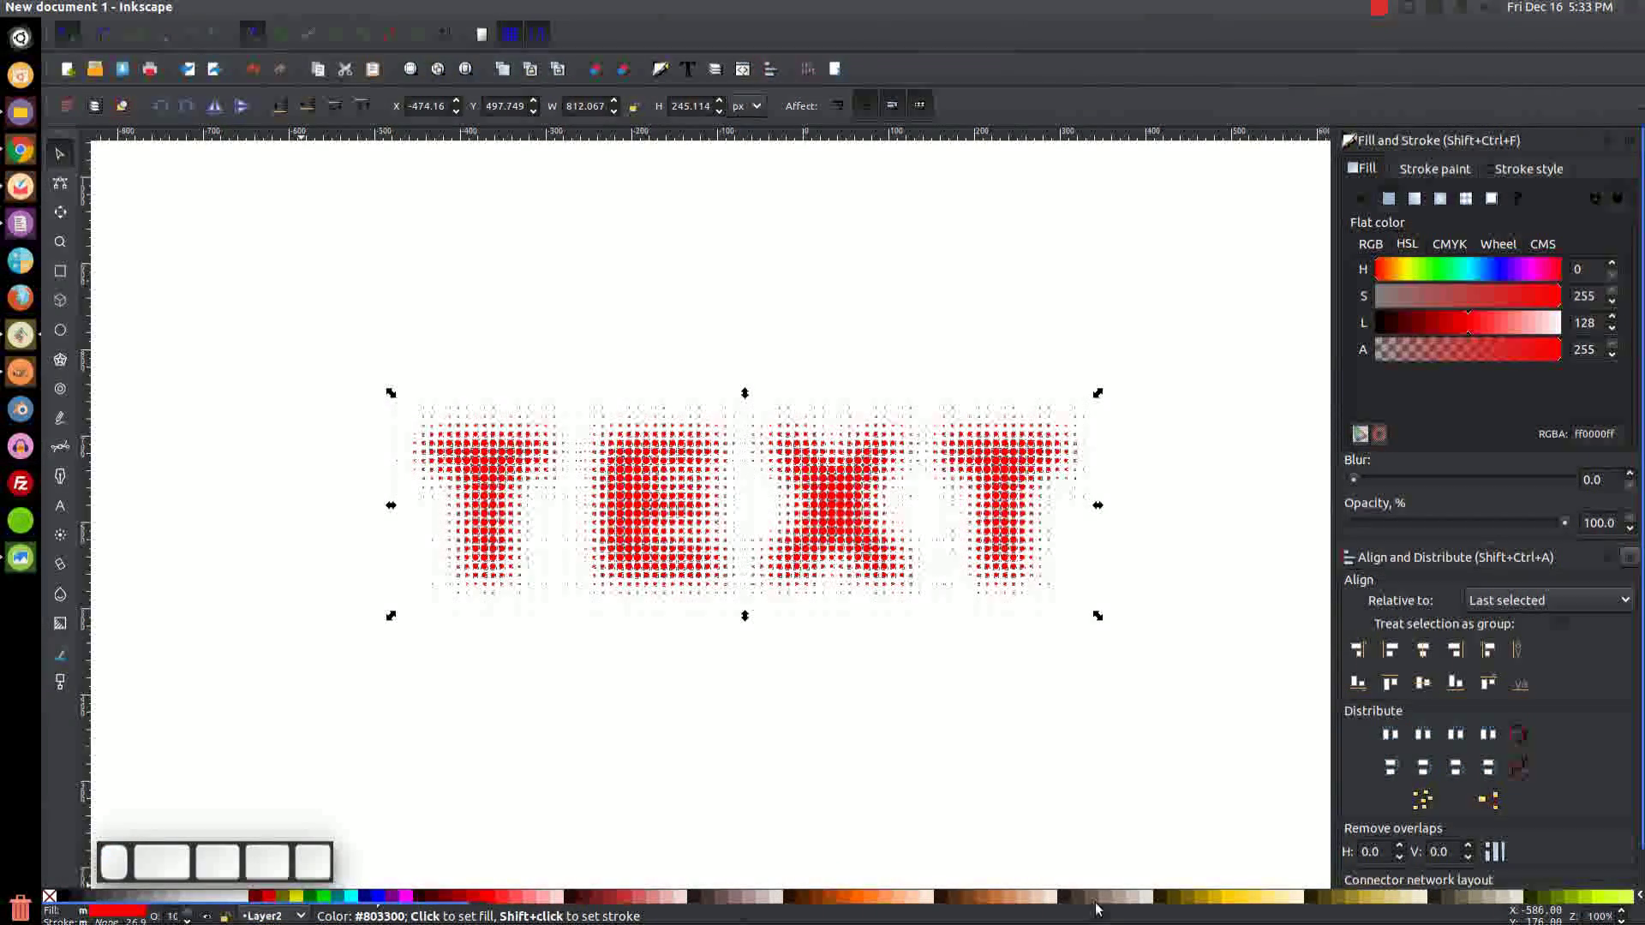
left_click(1187, 896)
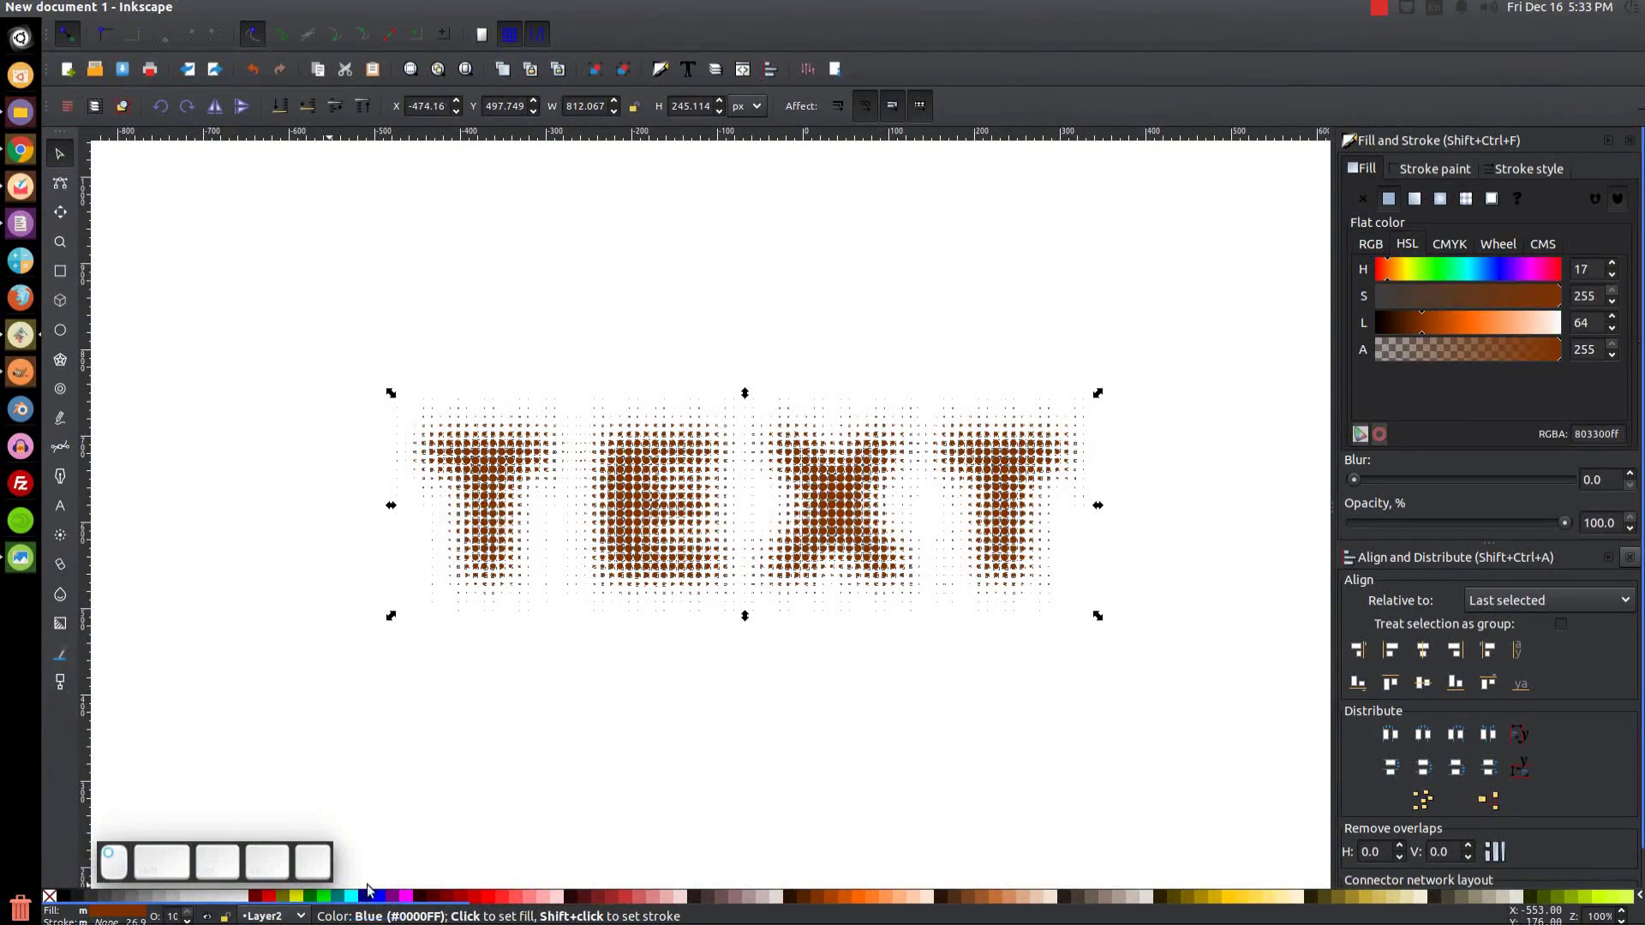
left_click(827, 723)
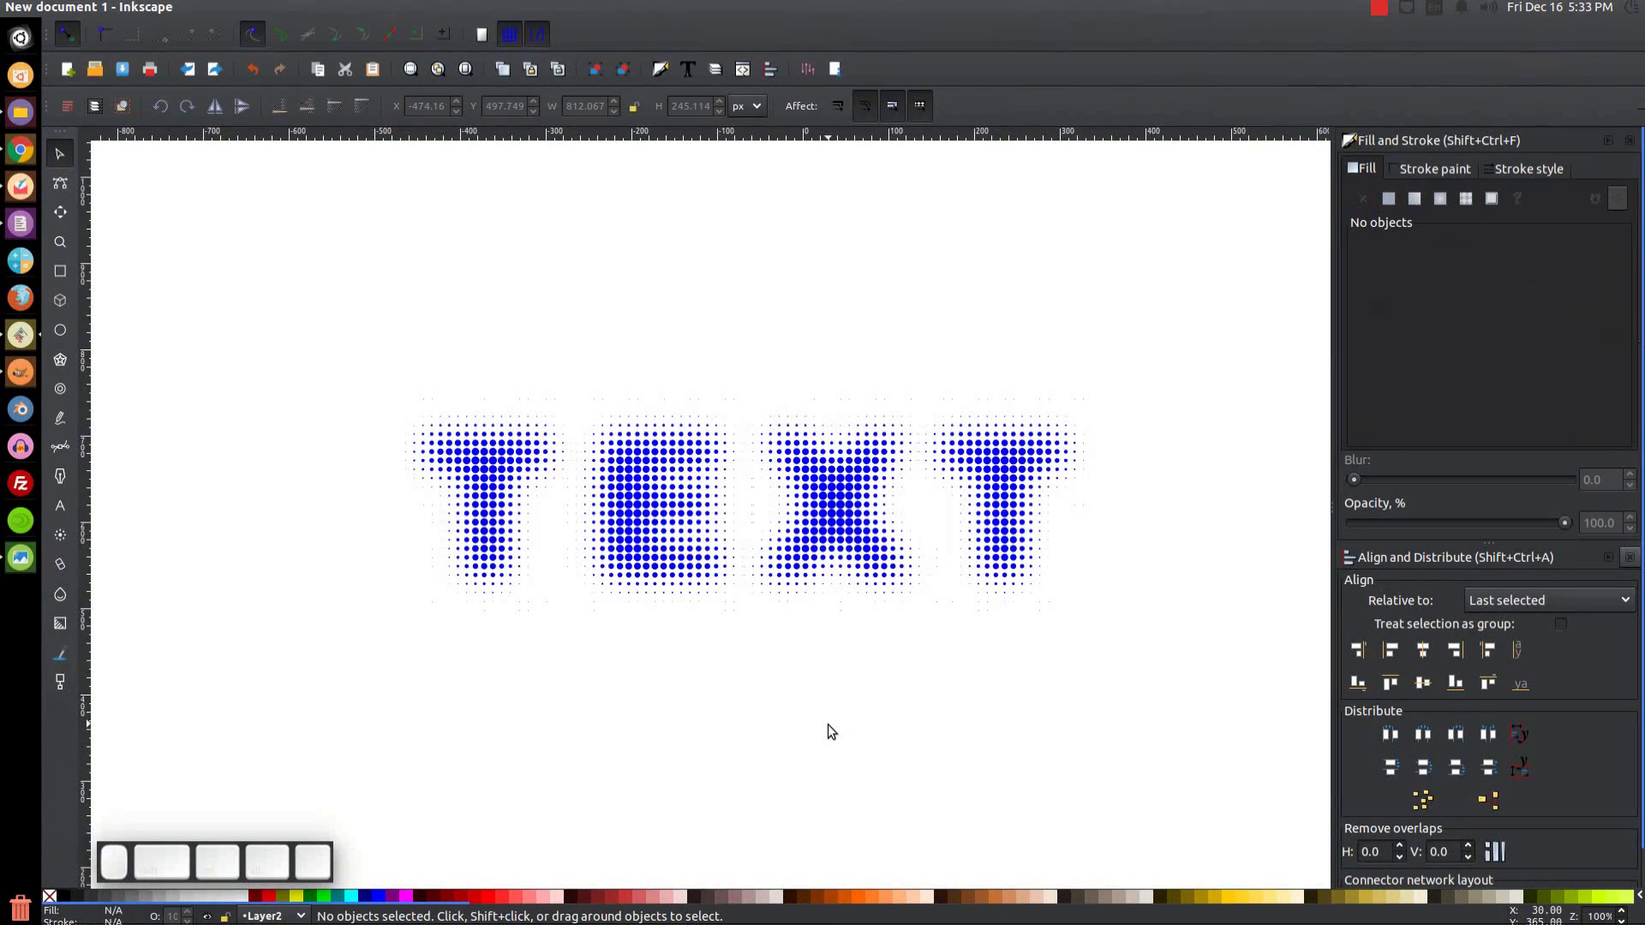